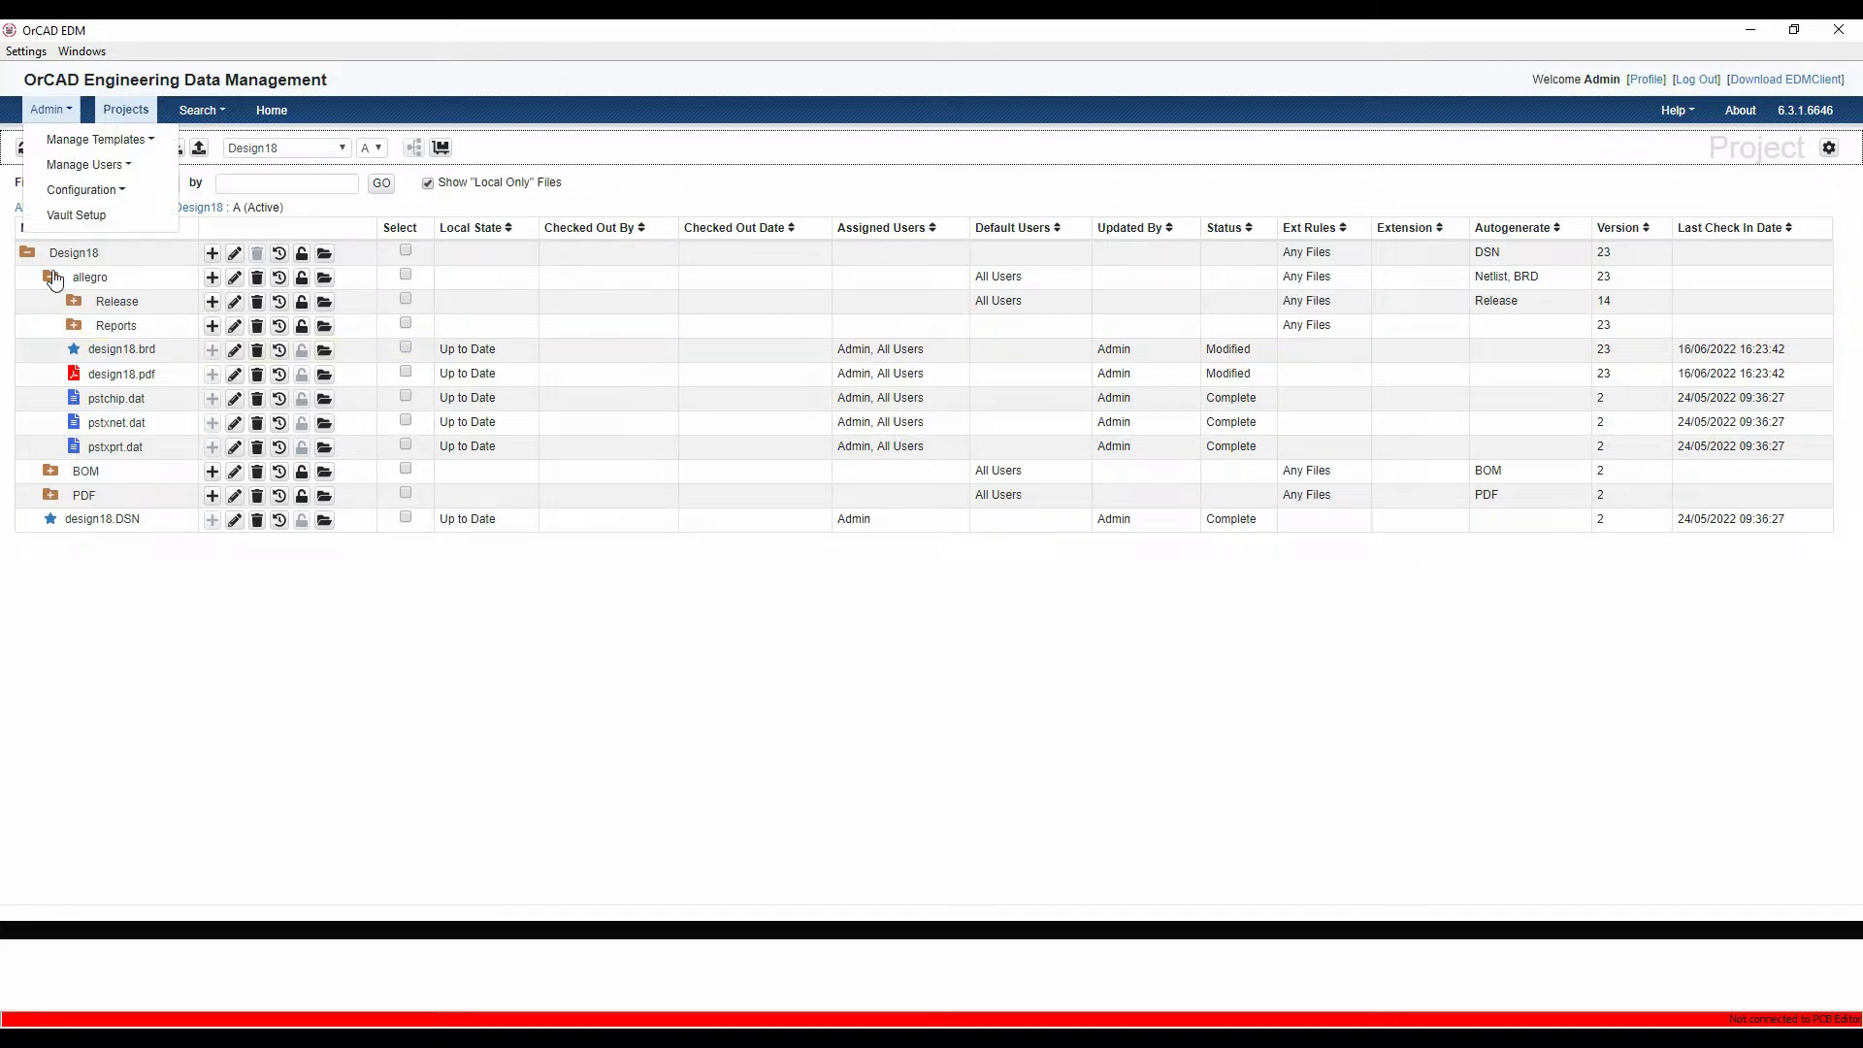
Restore and then maximize the EDM window so all Design18 file columns show.
drag(965, 31, 856, 60)
click(1375, 60)
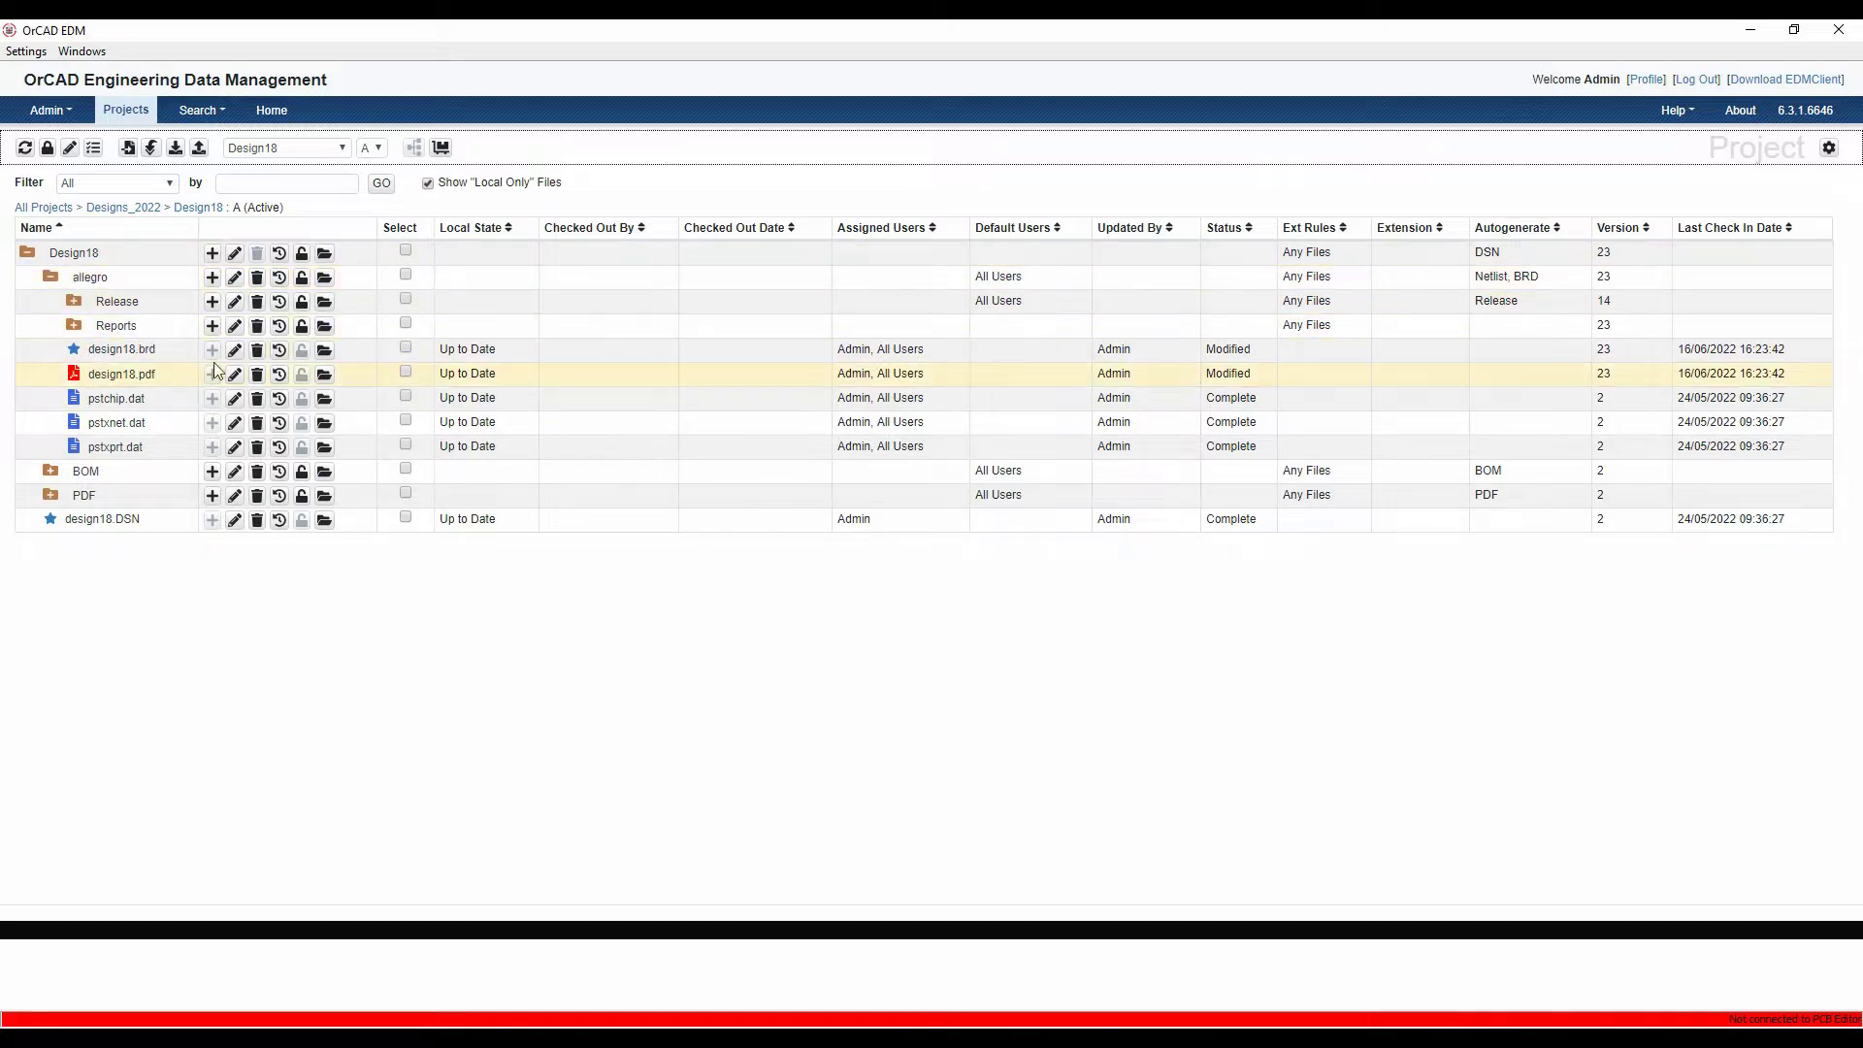
Check out design18.brd along with its additional associated files.
click(406, 346)
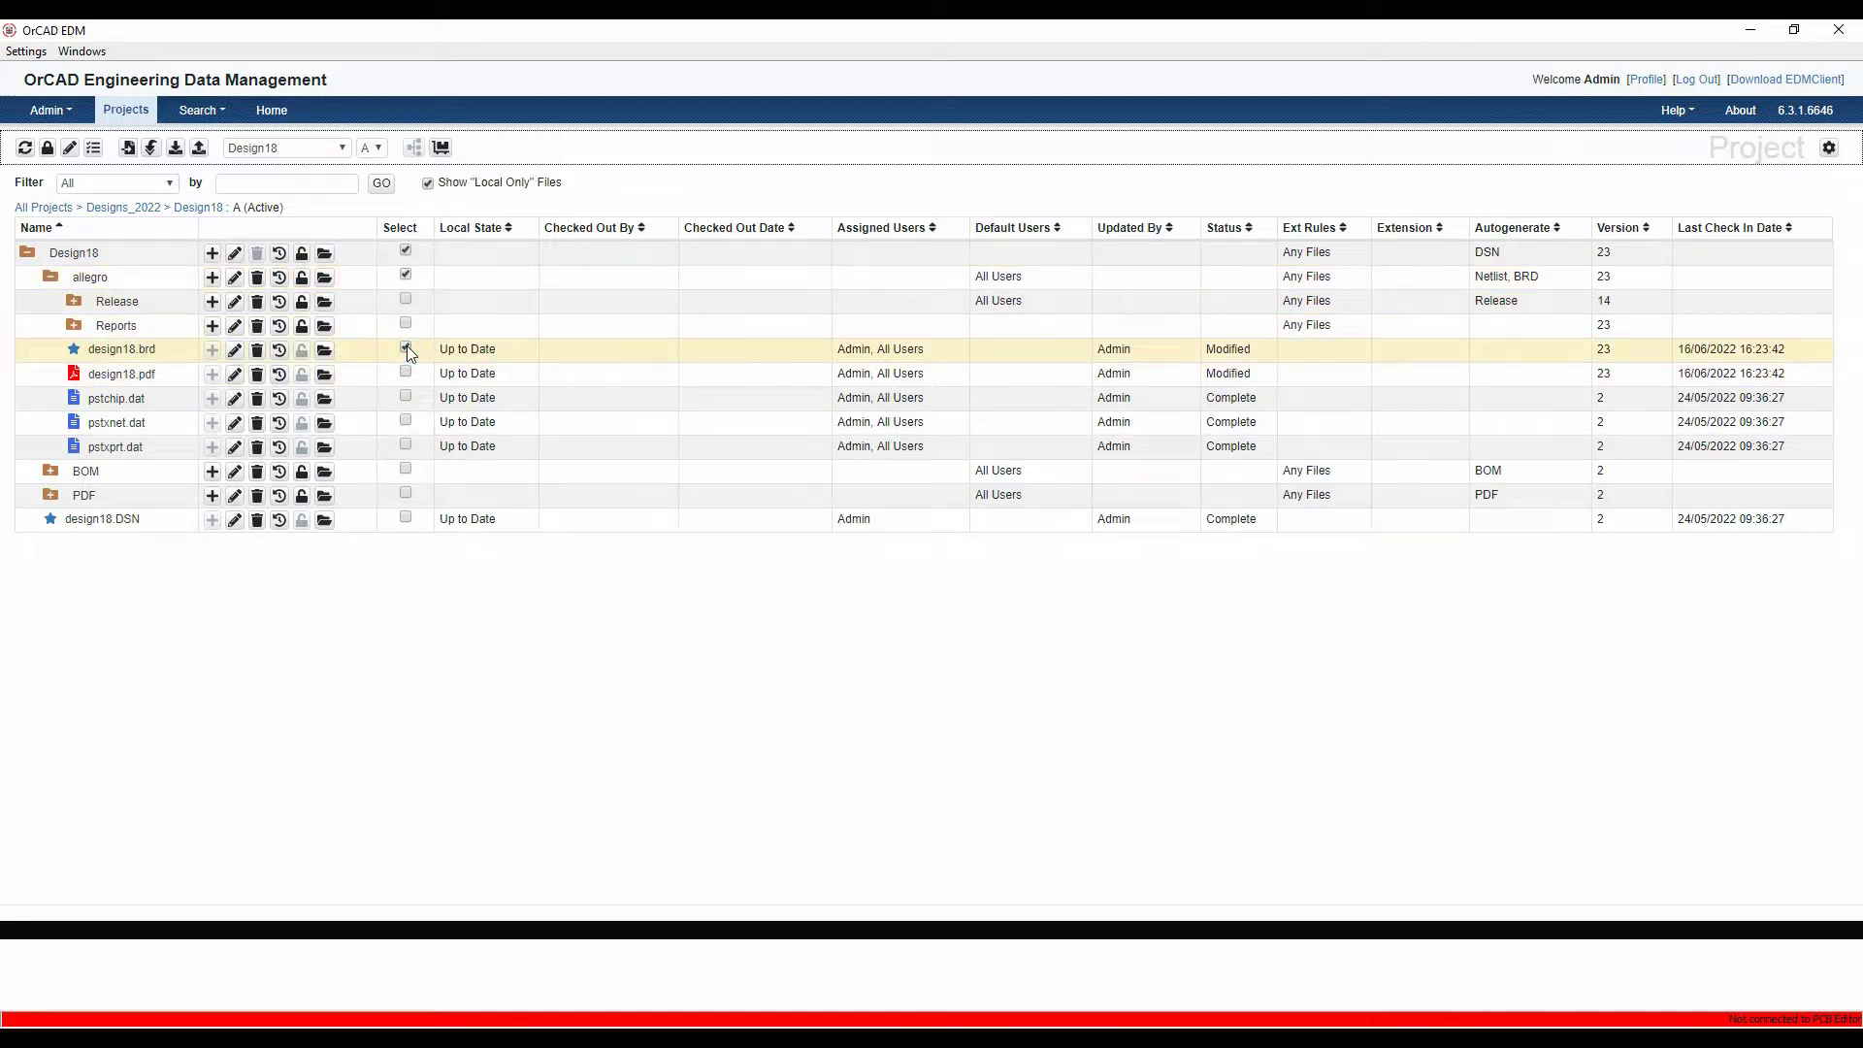
click(177, 151)
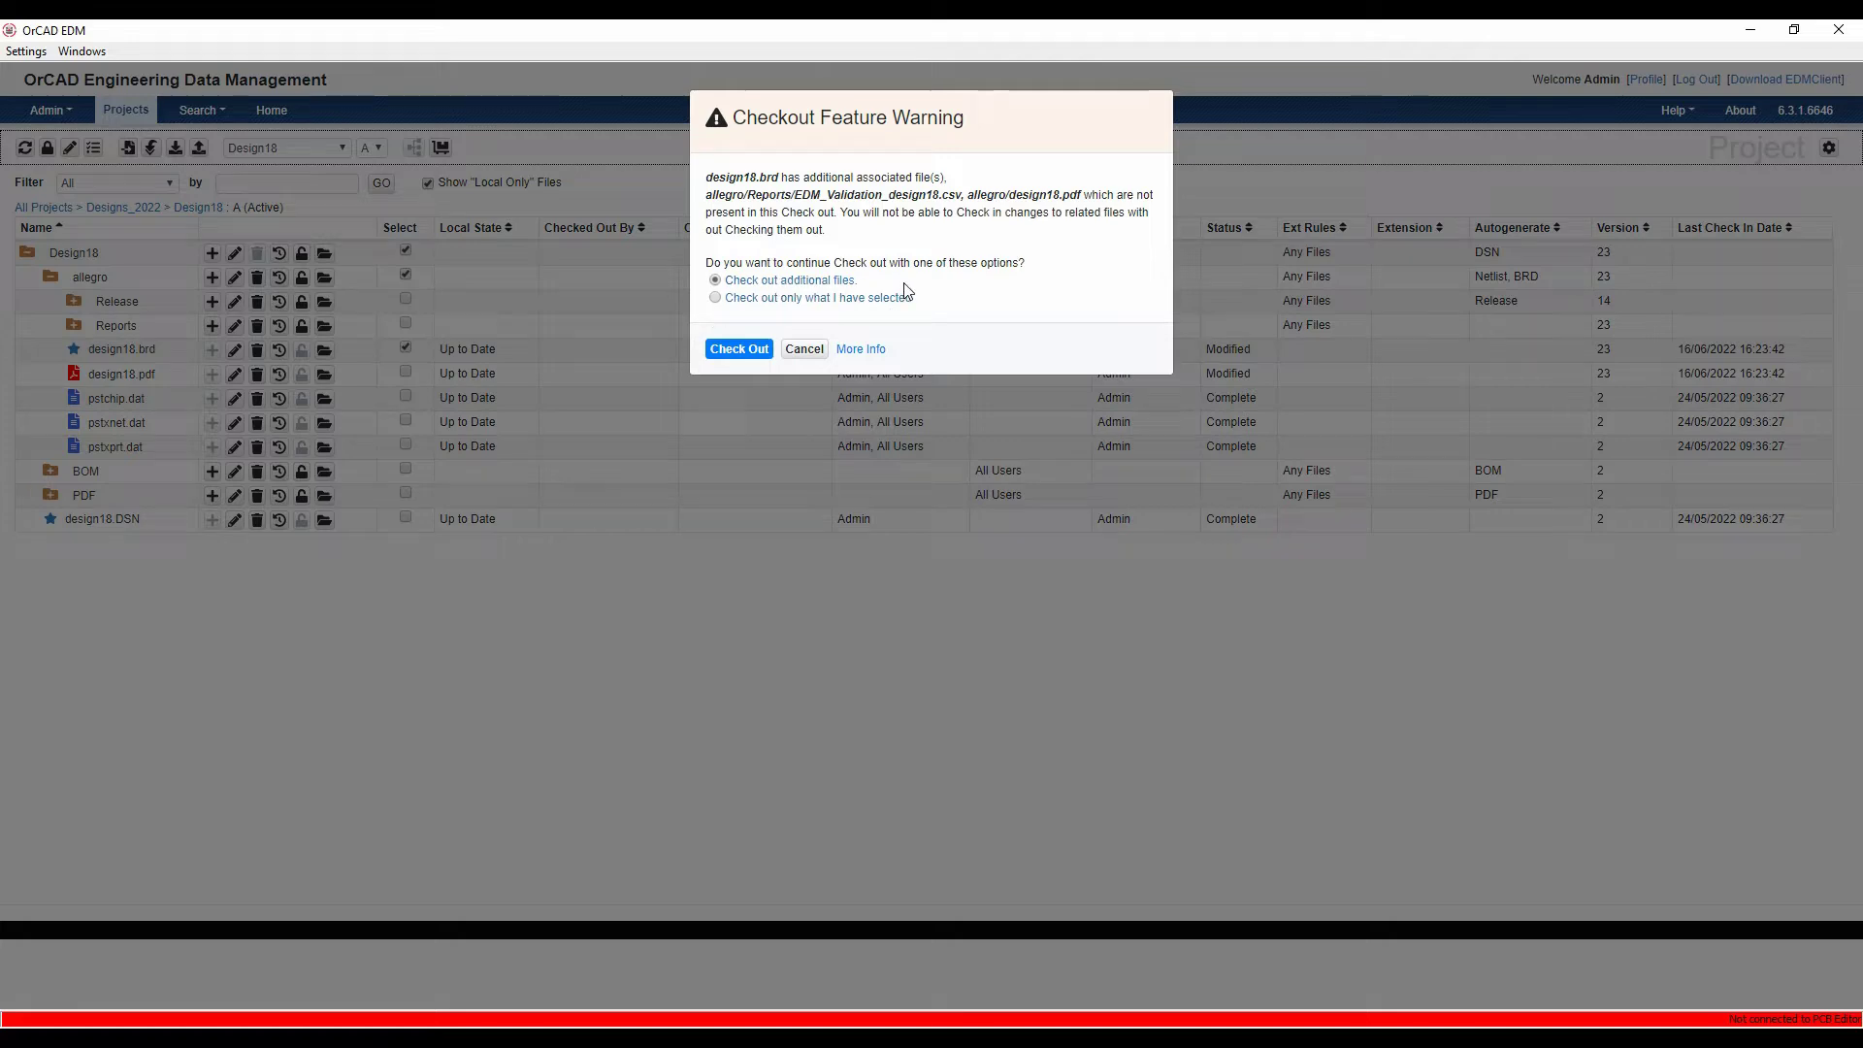
click(737, 351)
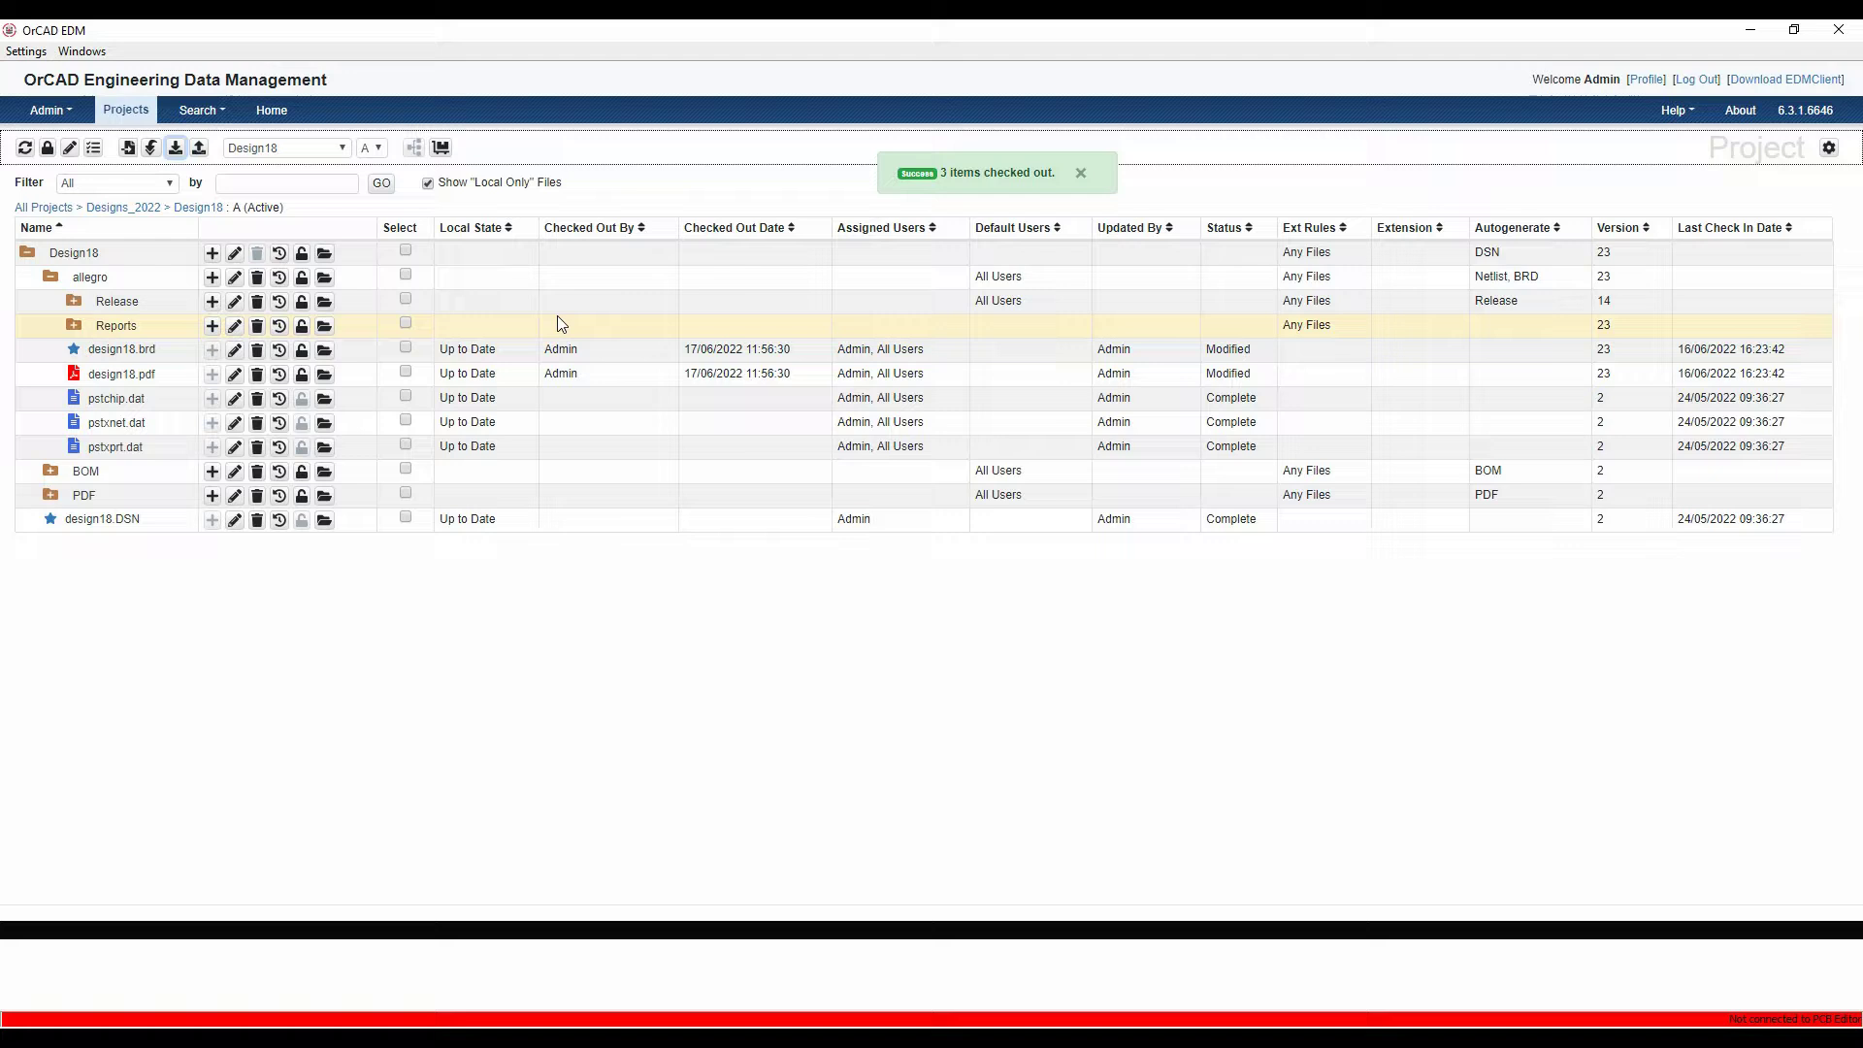
Launch design18.brd in Allegro PCB Designer from its EDM row.
click(324, 351)
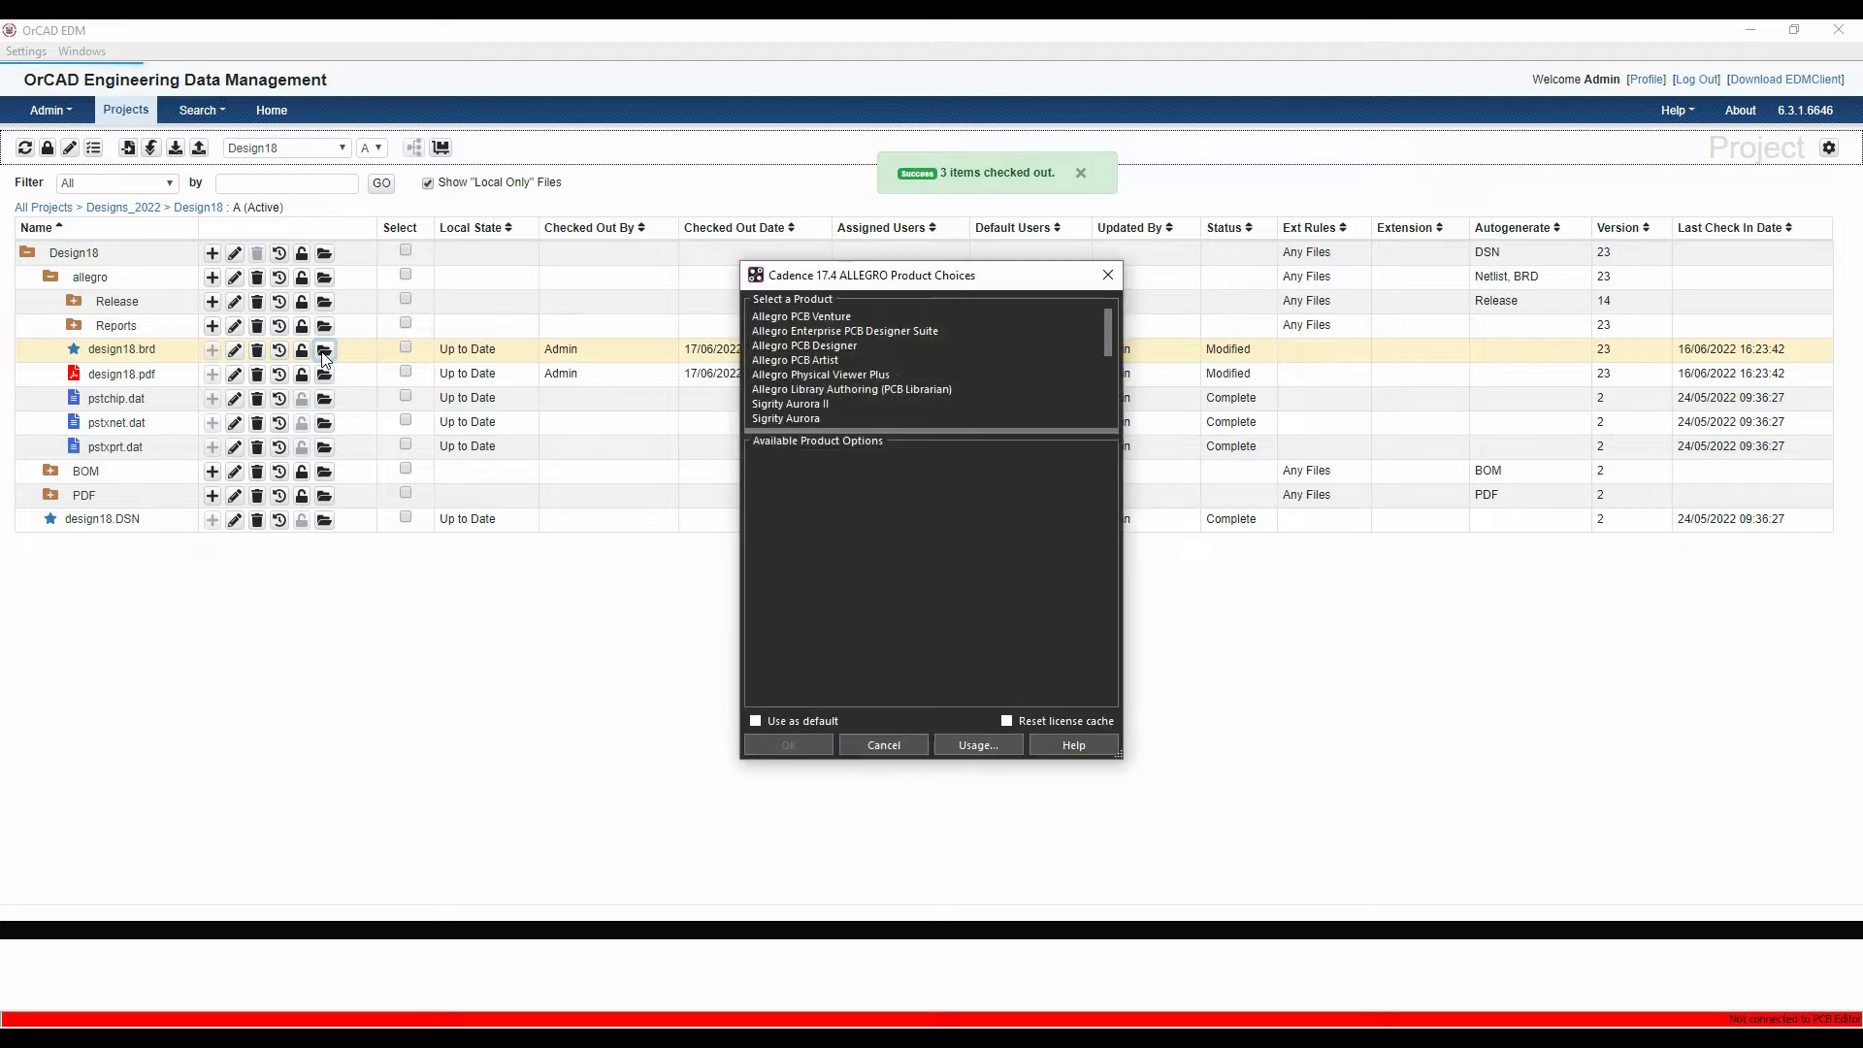
double_click(840, 346)
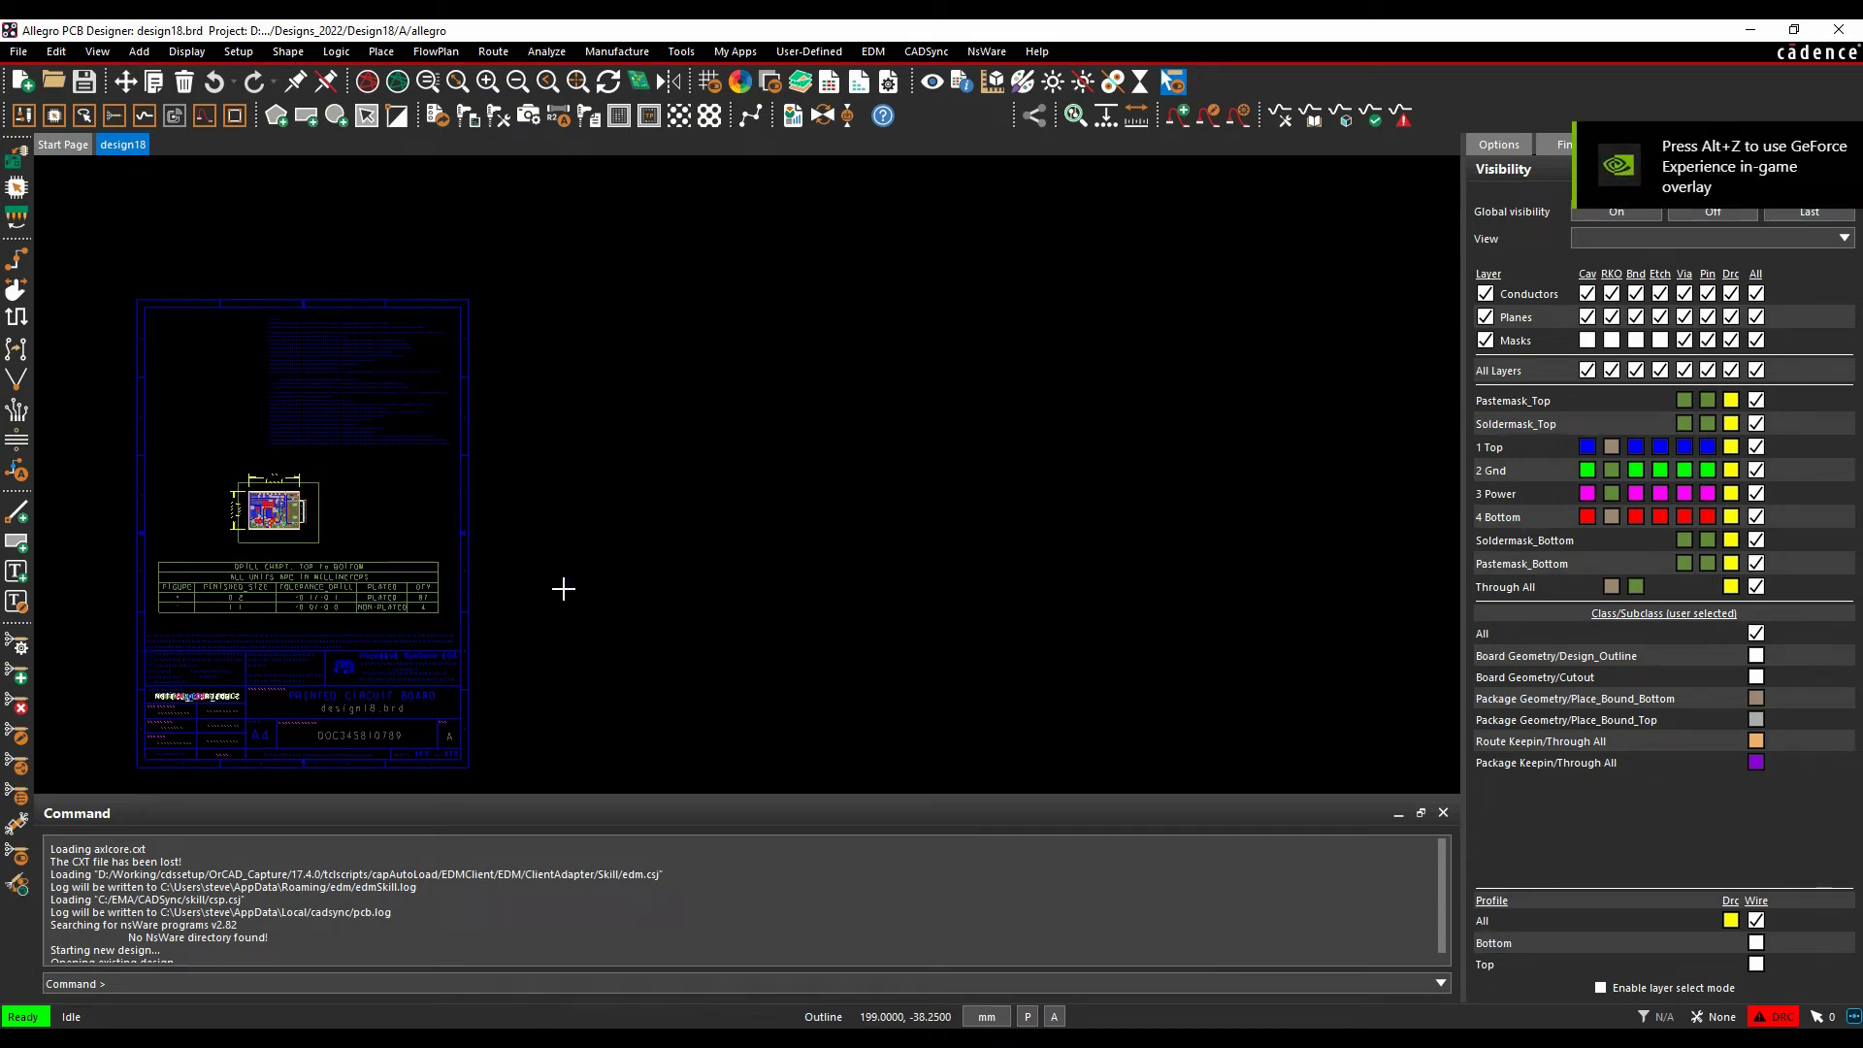
Open the Artwork Control Form via Manufacture > Artwork.
click(621, 51)
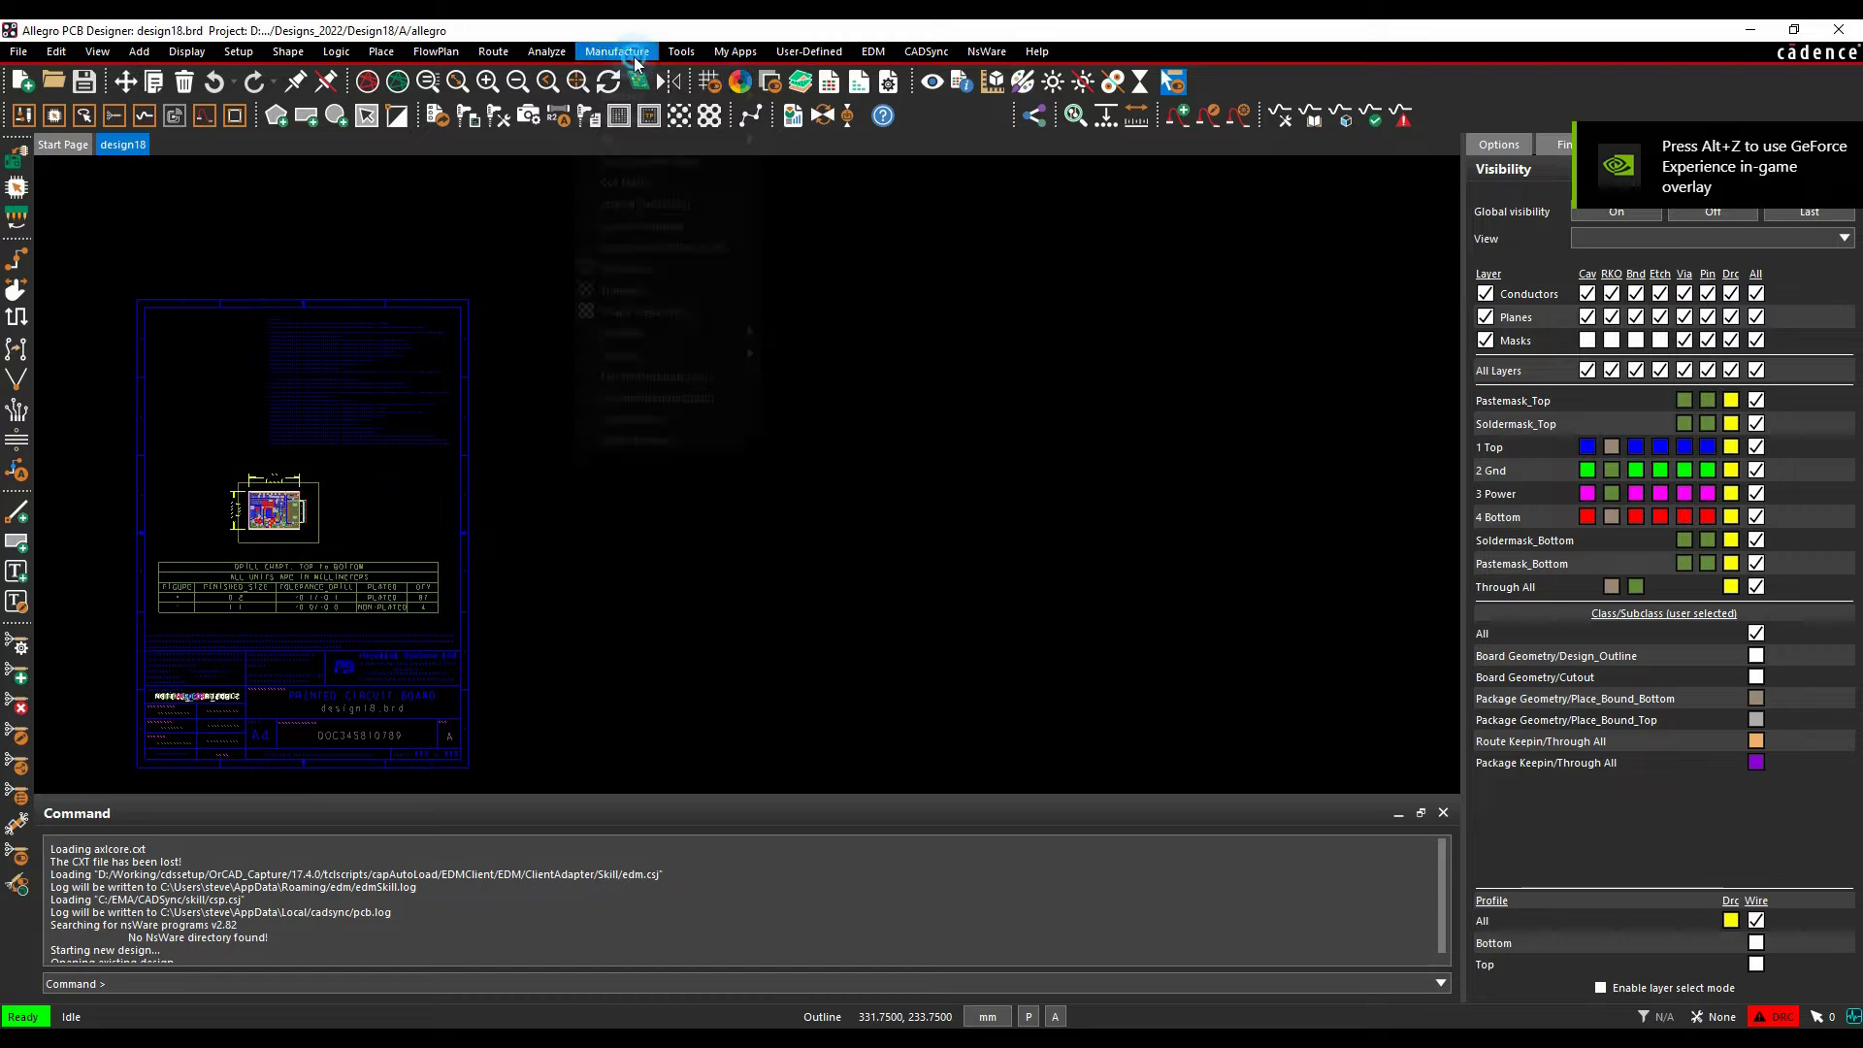
click(632, 116)
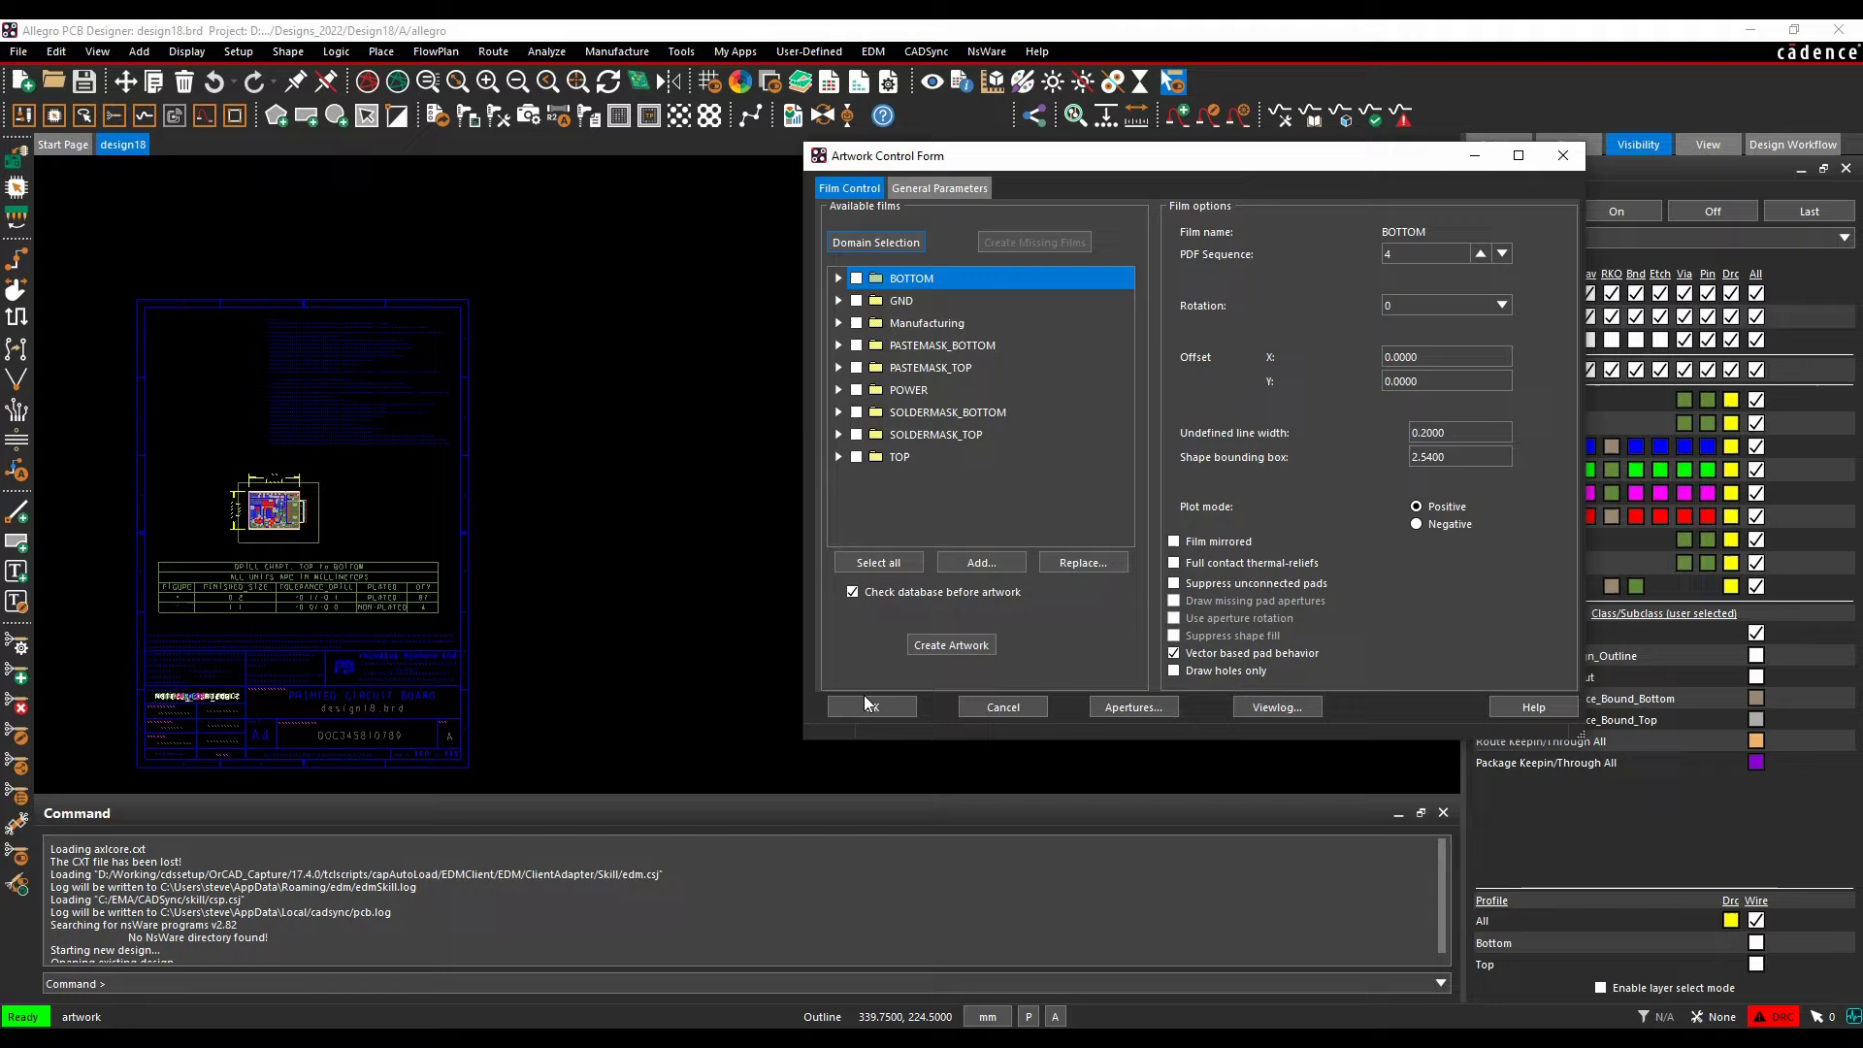
Hide all layers, then show Design_Outline, Silkscreen_Top and Silkscreen_Top reference designators.
click(743, 84)
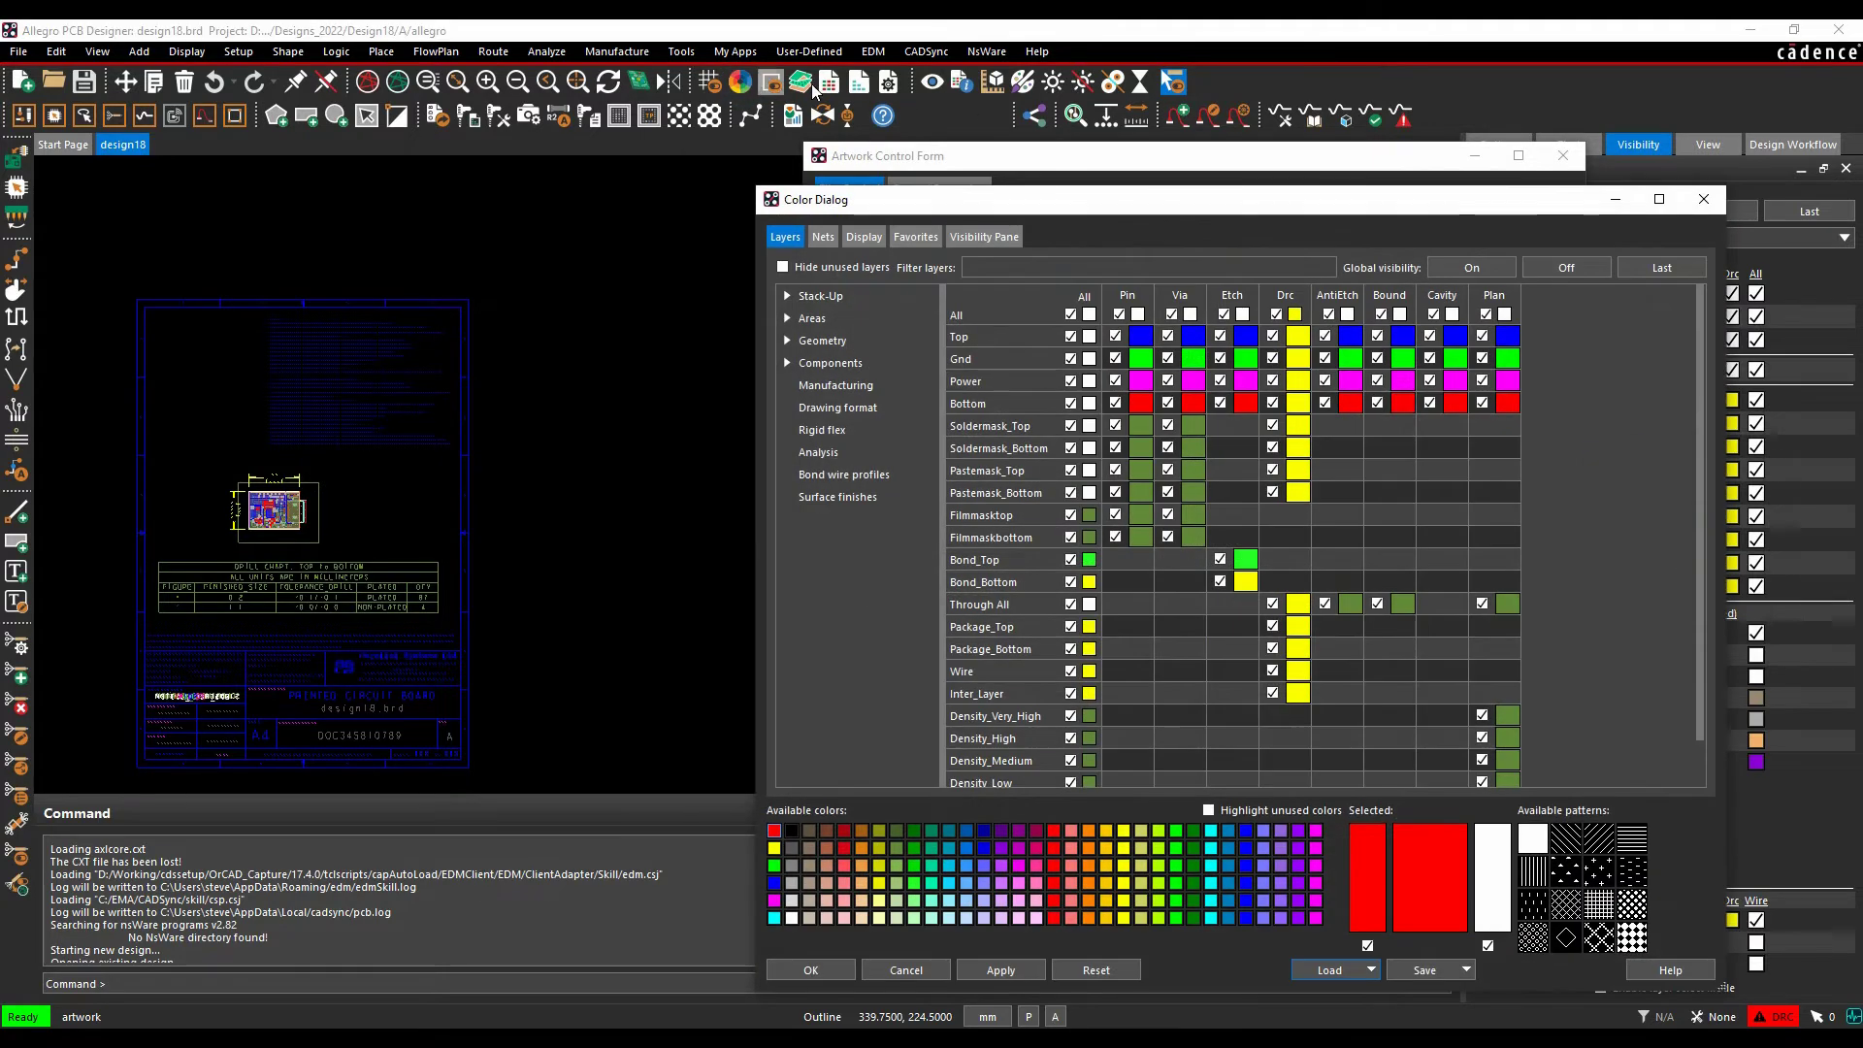
click(1566, 268)
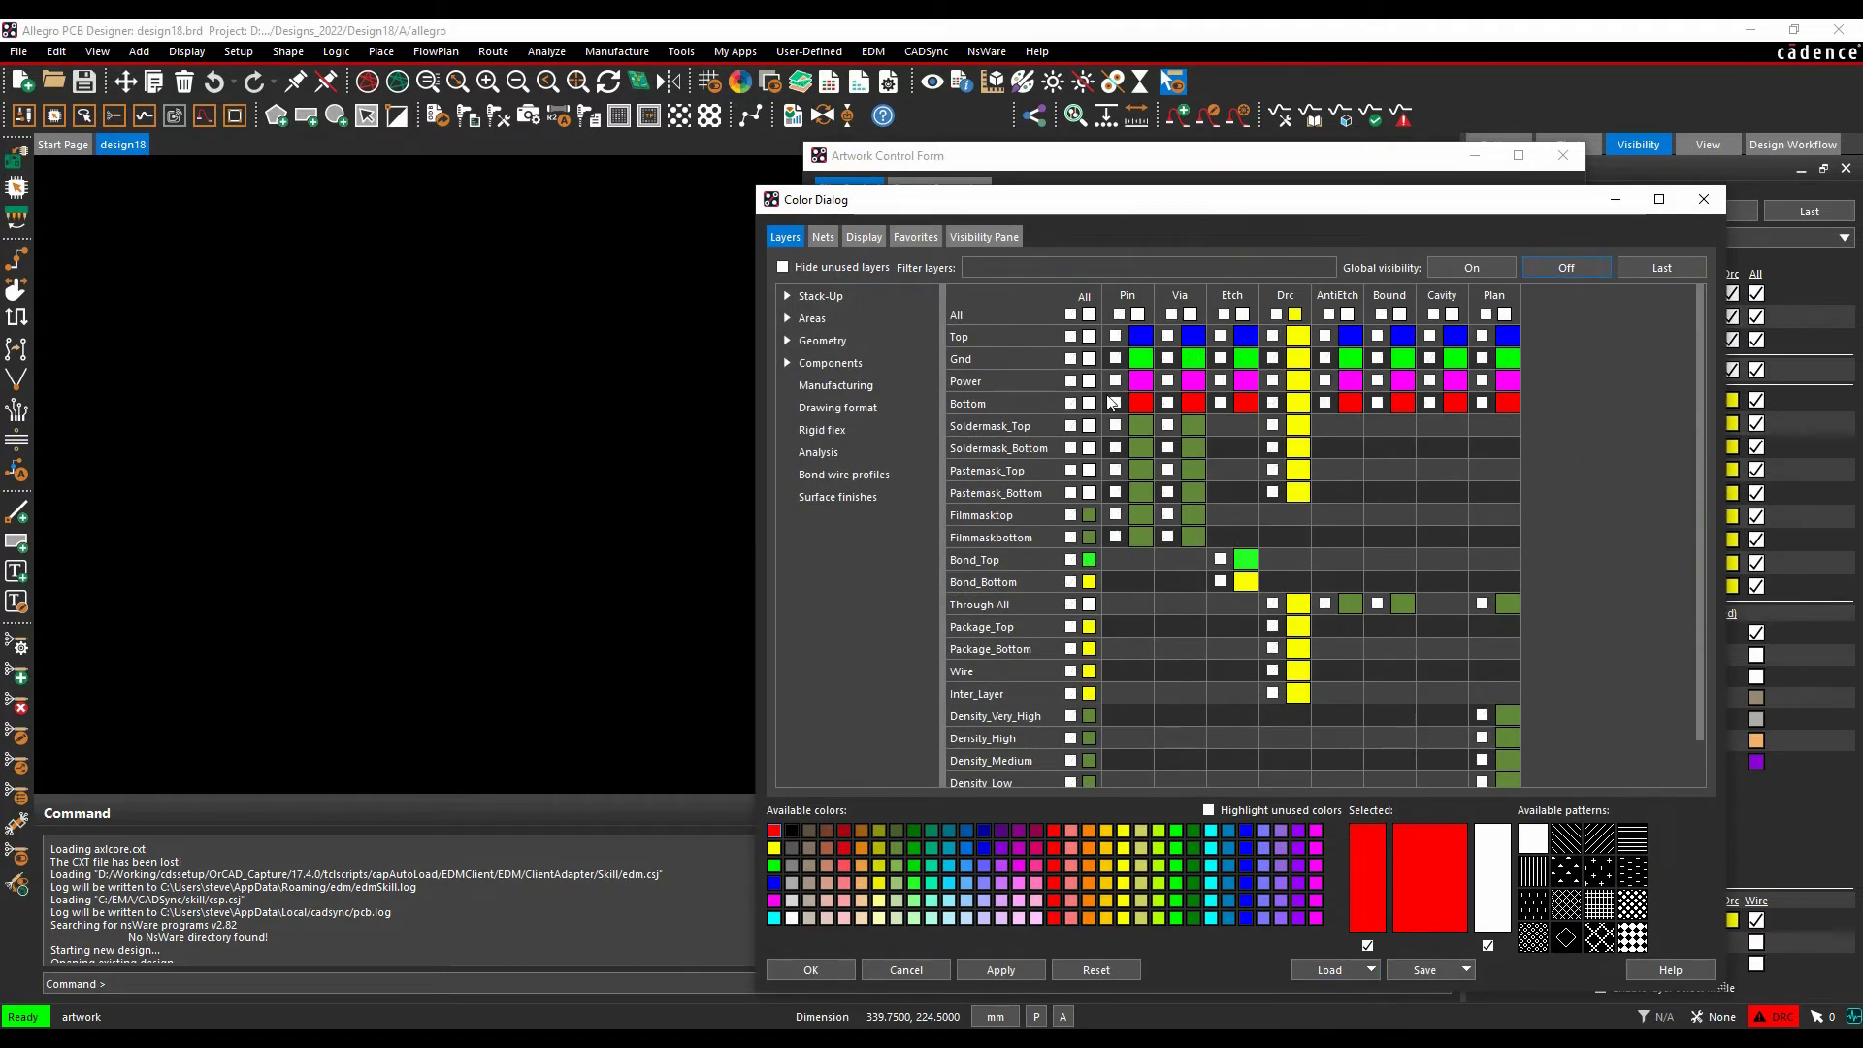
click(824, 341)
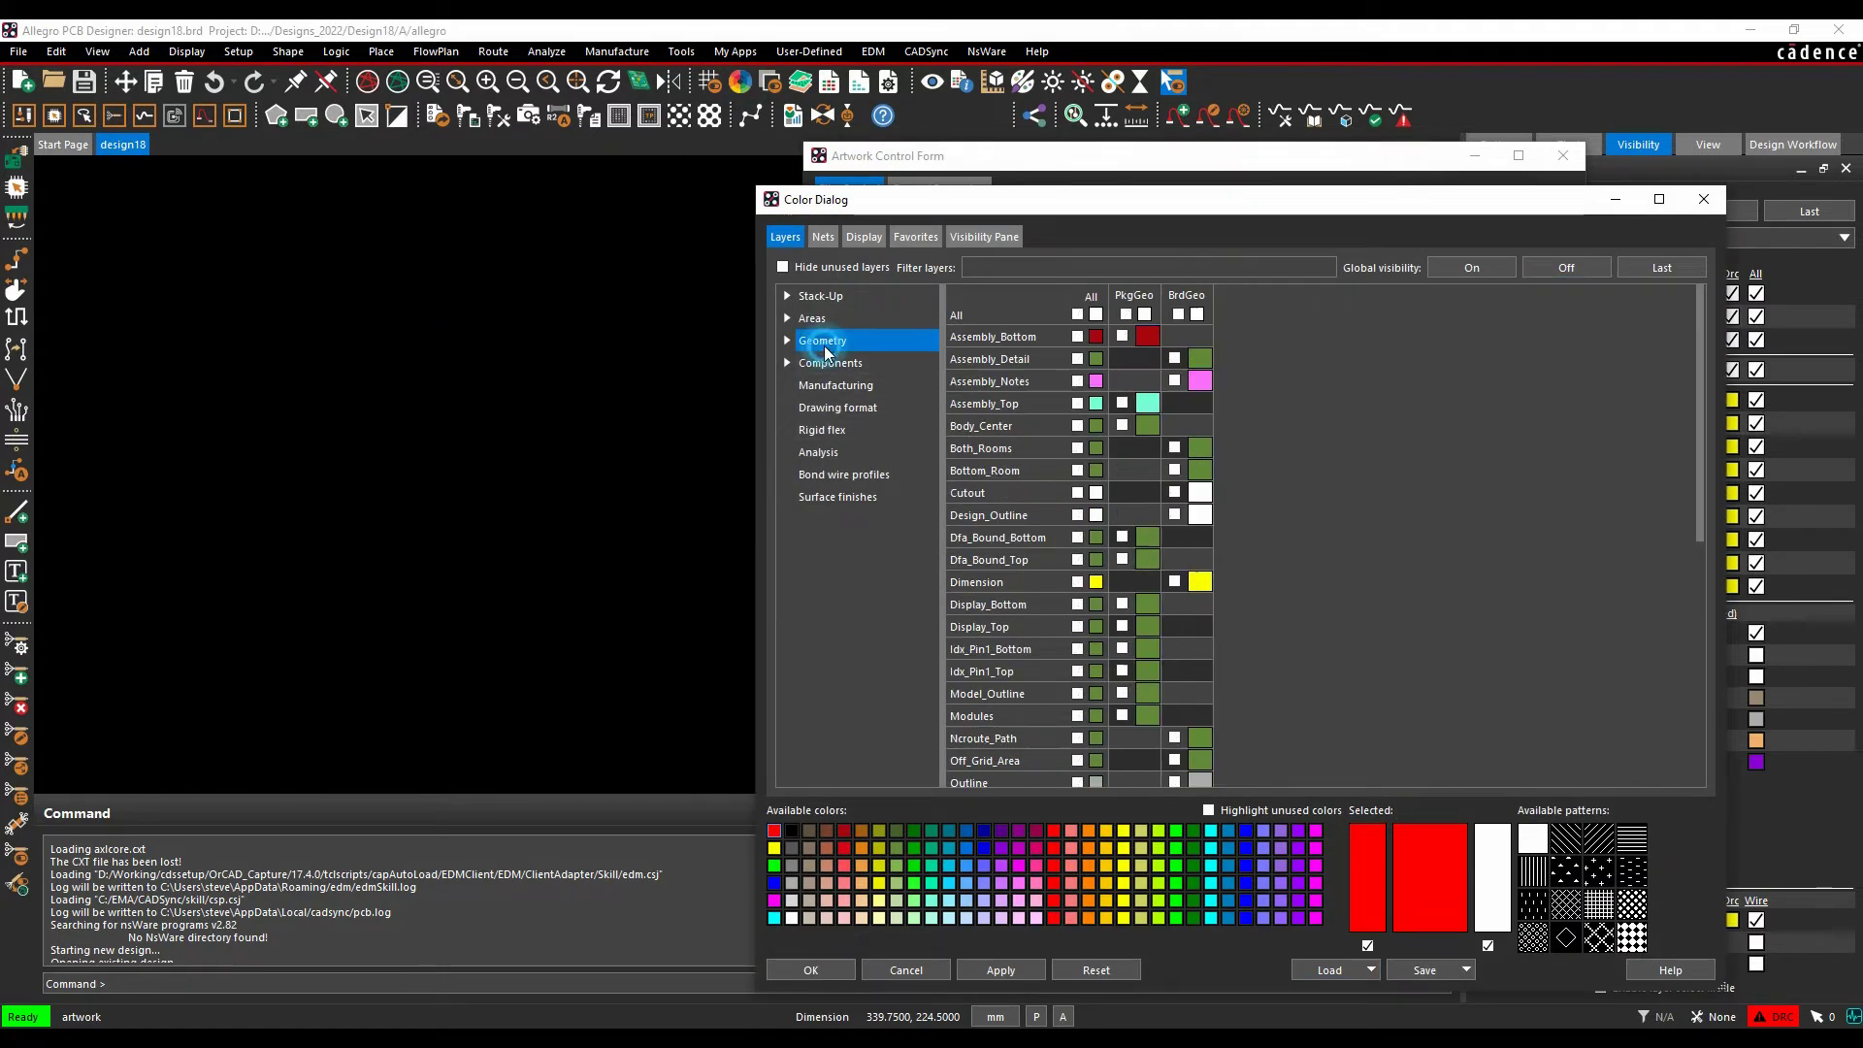
click(1078, 515)
scroll(1051, 594, down, 4)
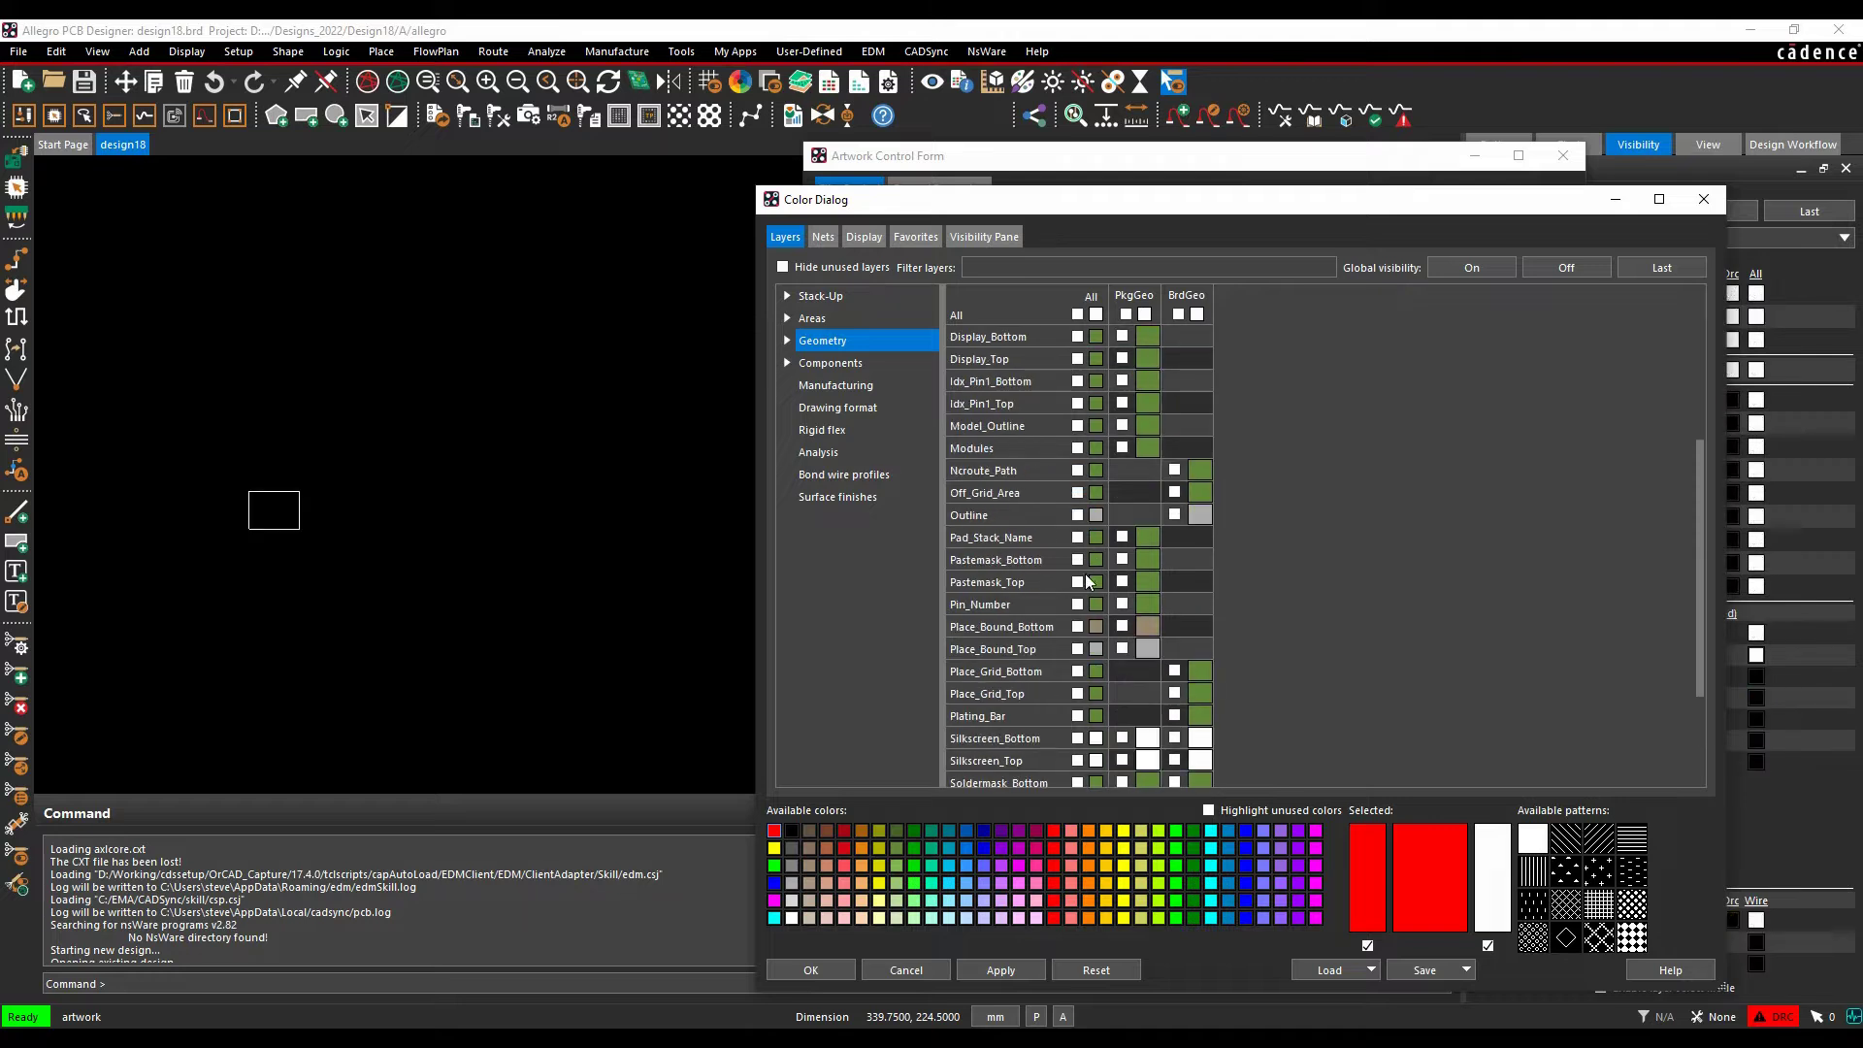
click(1077, 761)
click(841, 365)
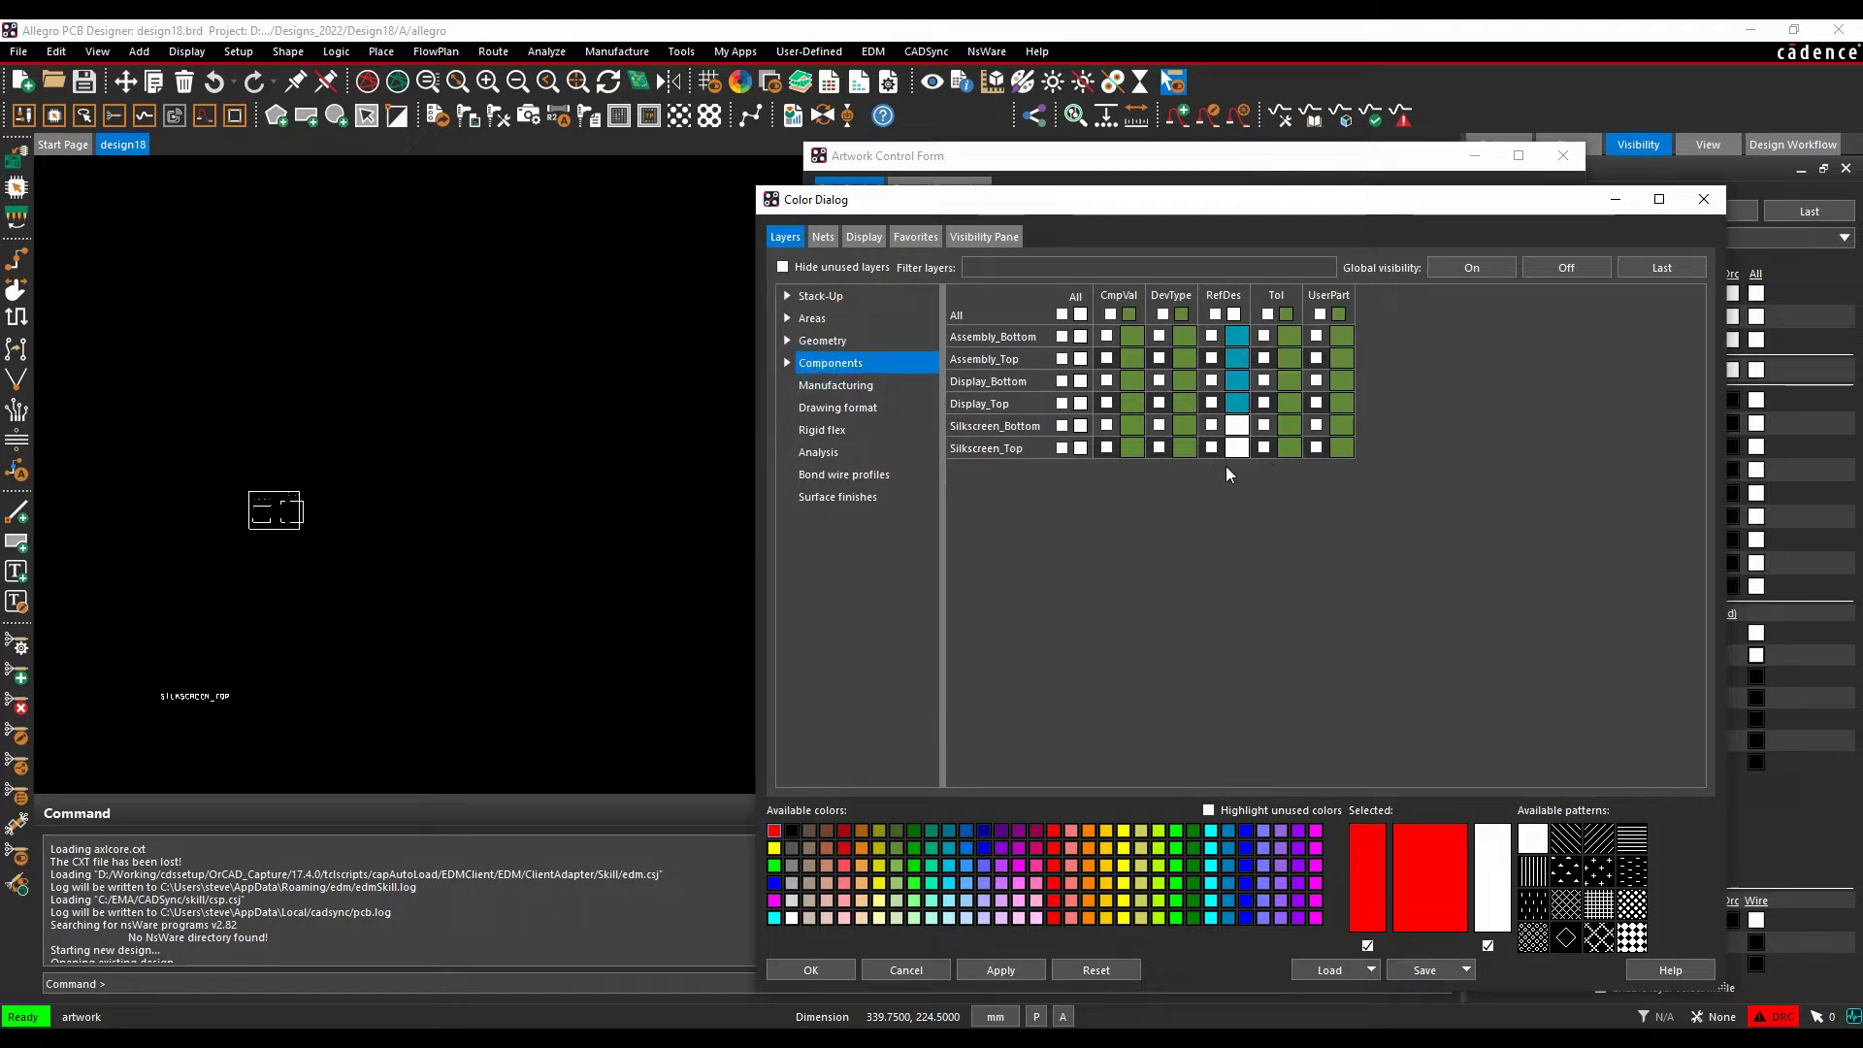
click(1211, 447)
Turn on the Edm_Properties, Outline, Title_Block, Title_Data and Text_Output drawing-format layers.
click(838, 408)
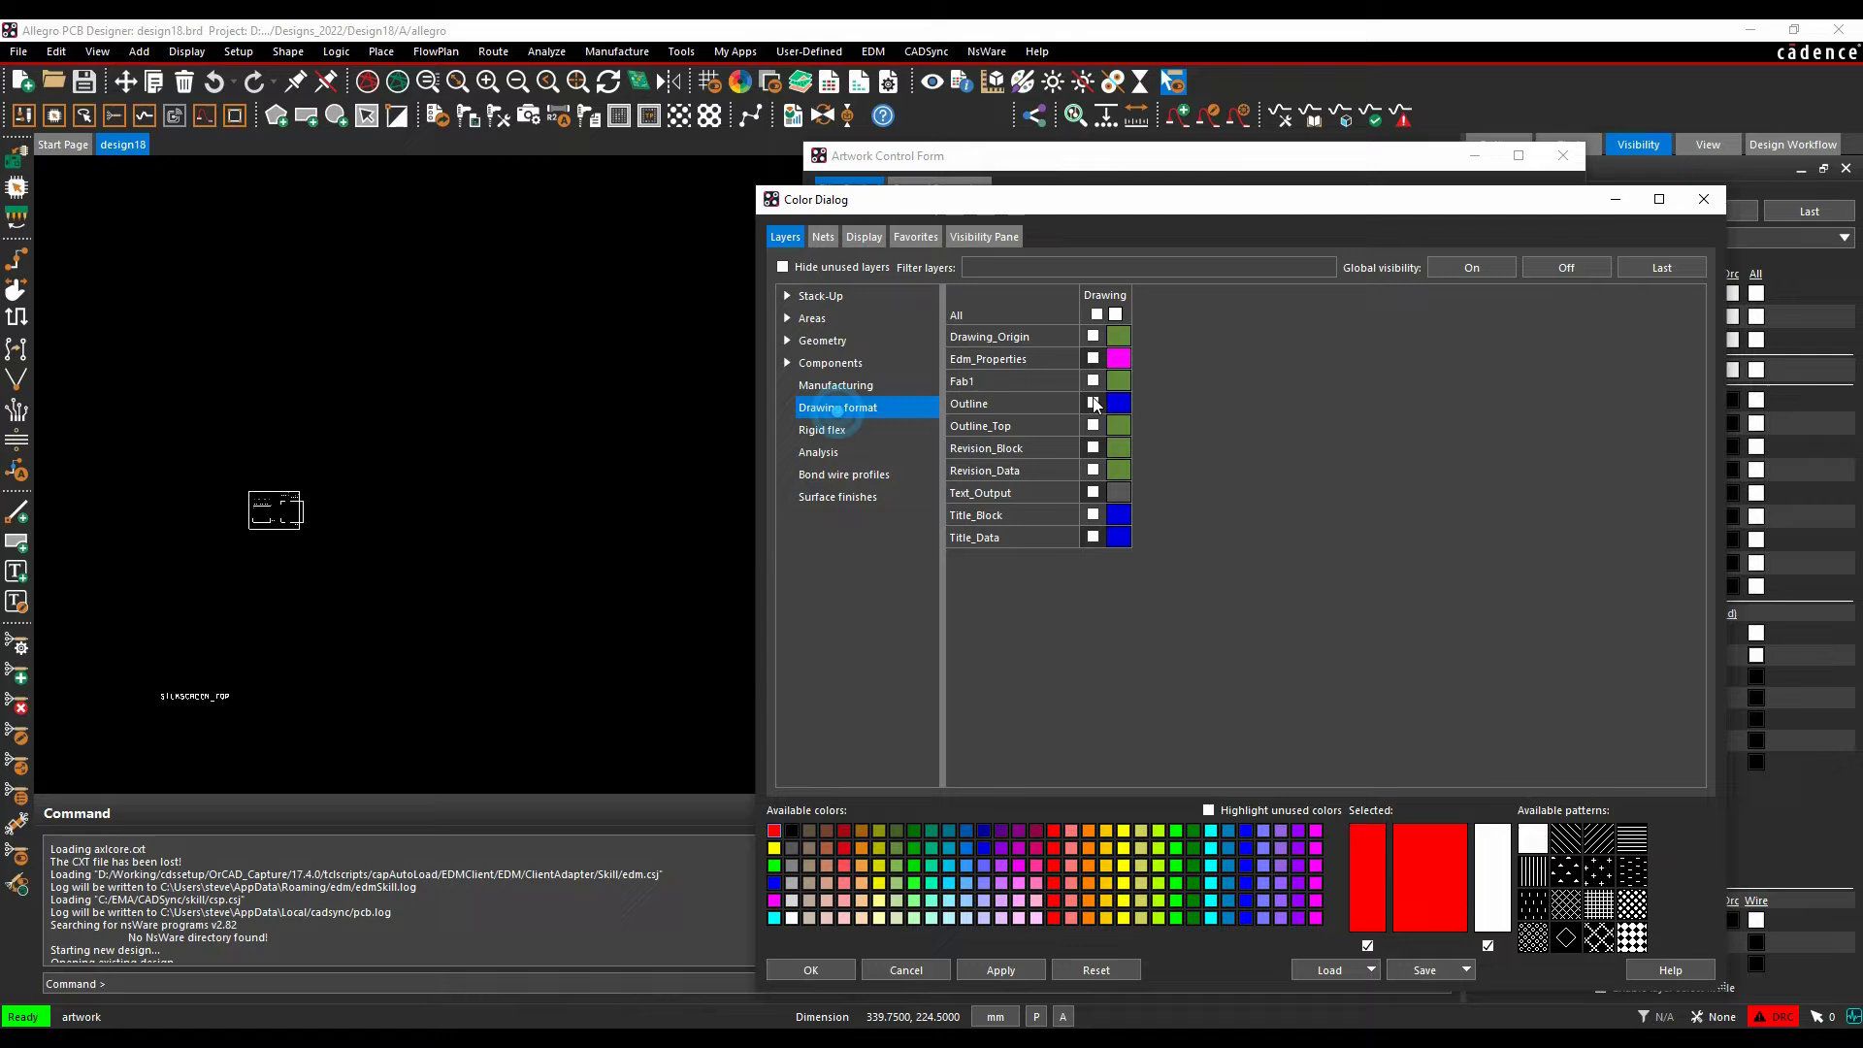
click(1093, 358)
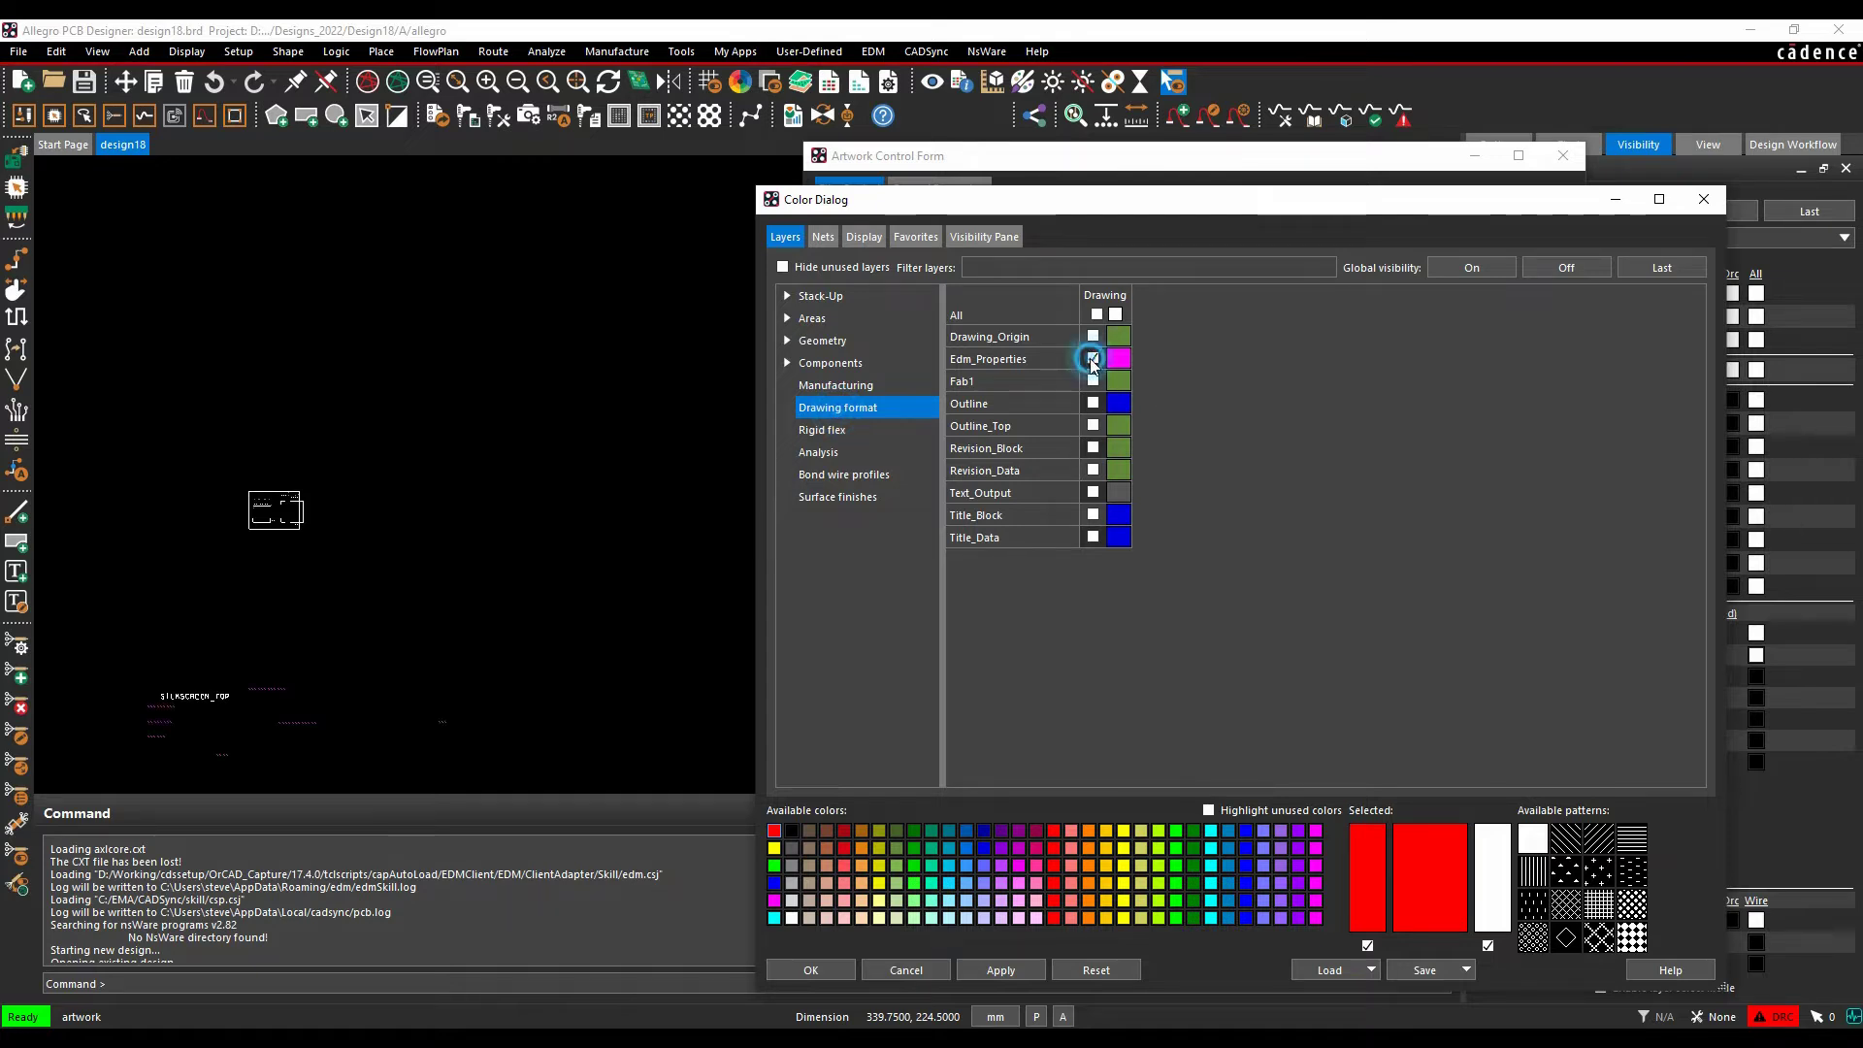
click(1094, 403)
click(1094, 514)
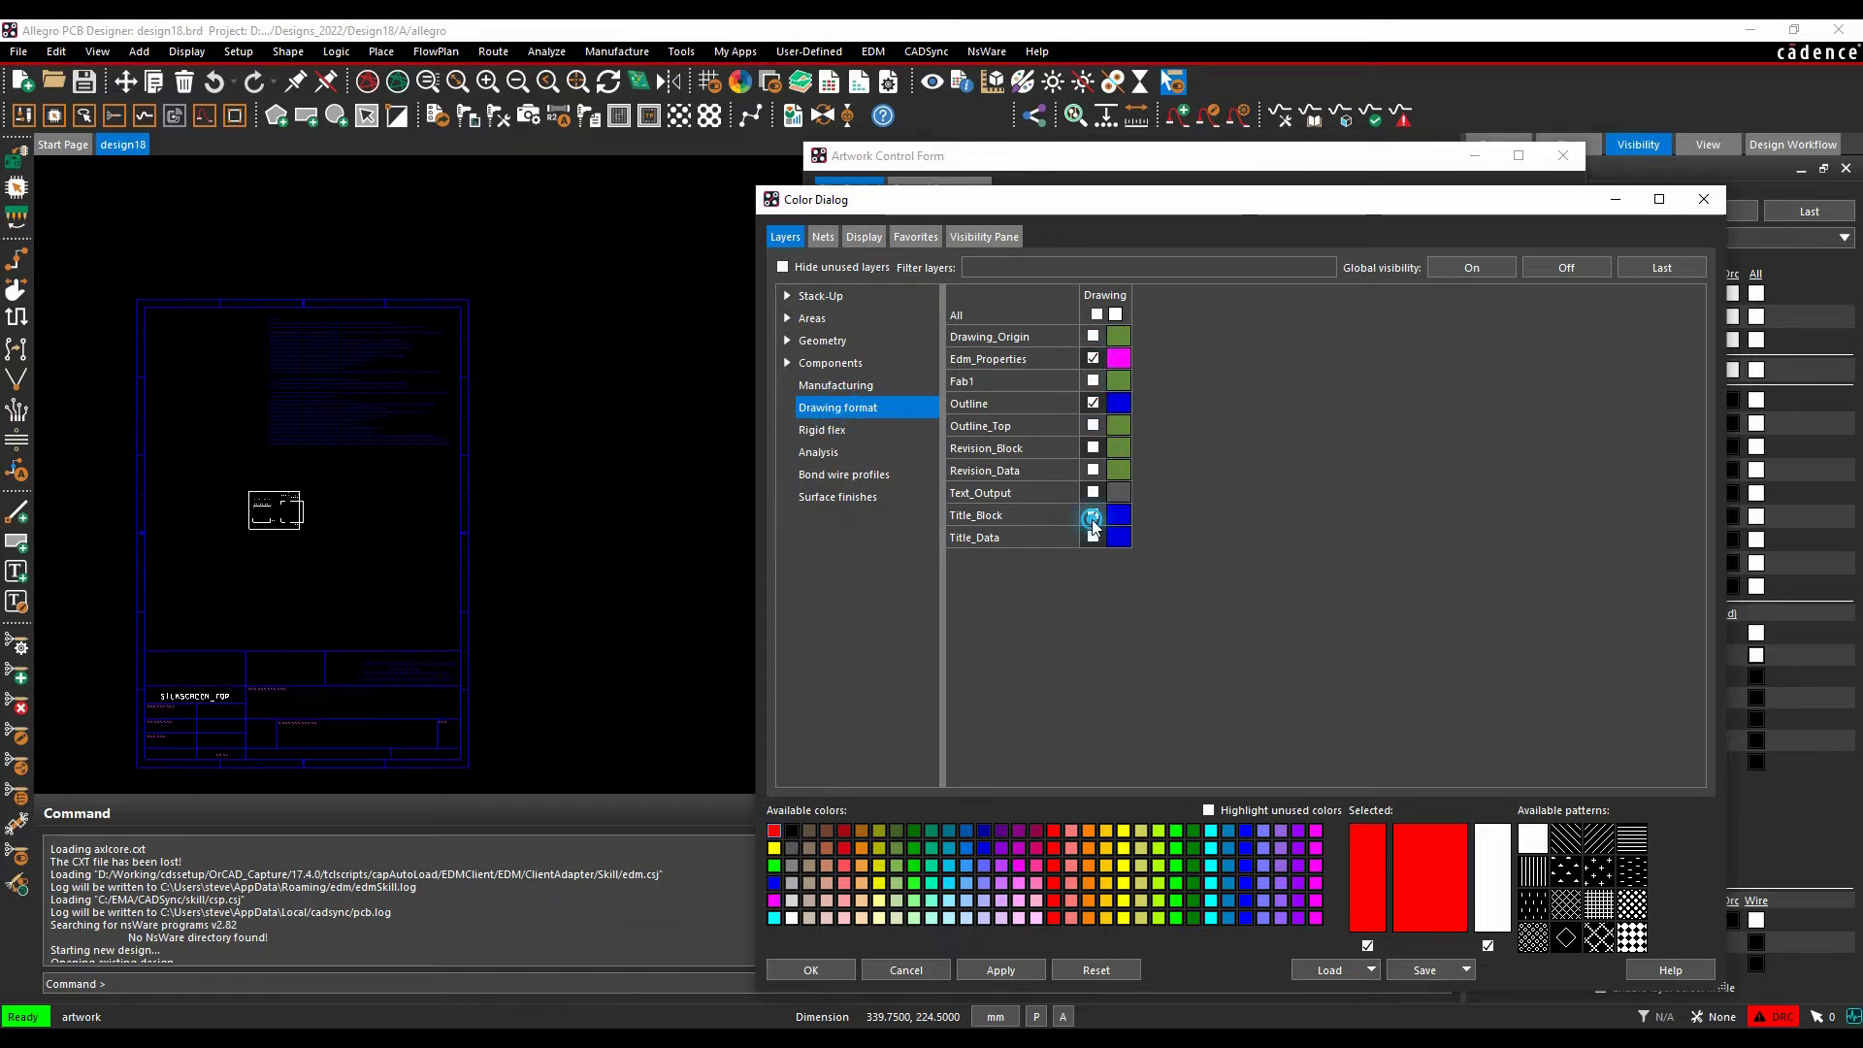
click(1093, 538)
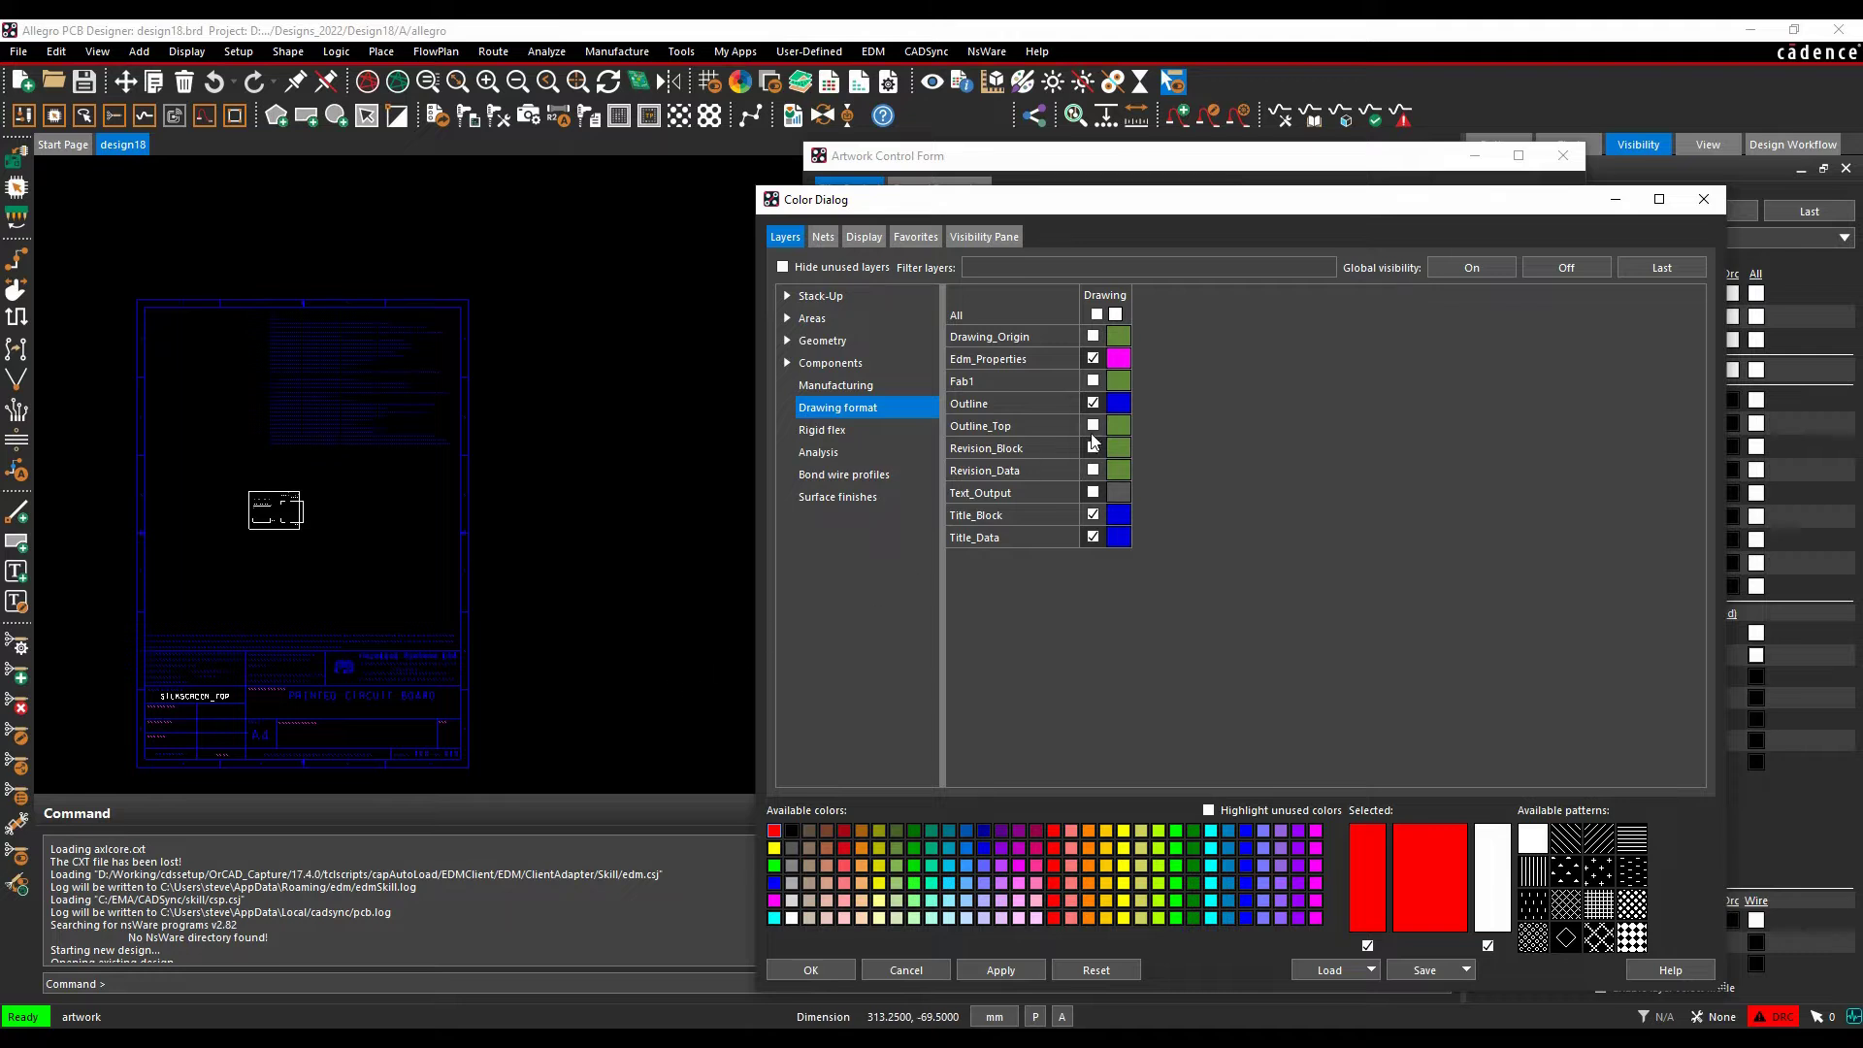
click(1094, 494)
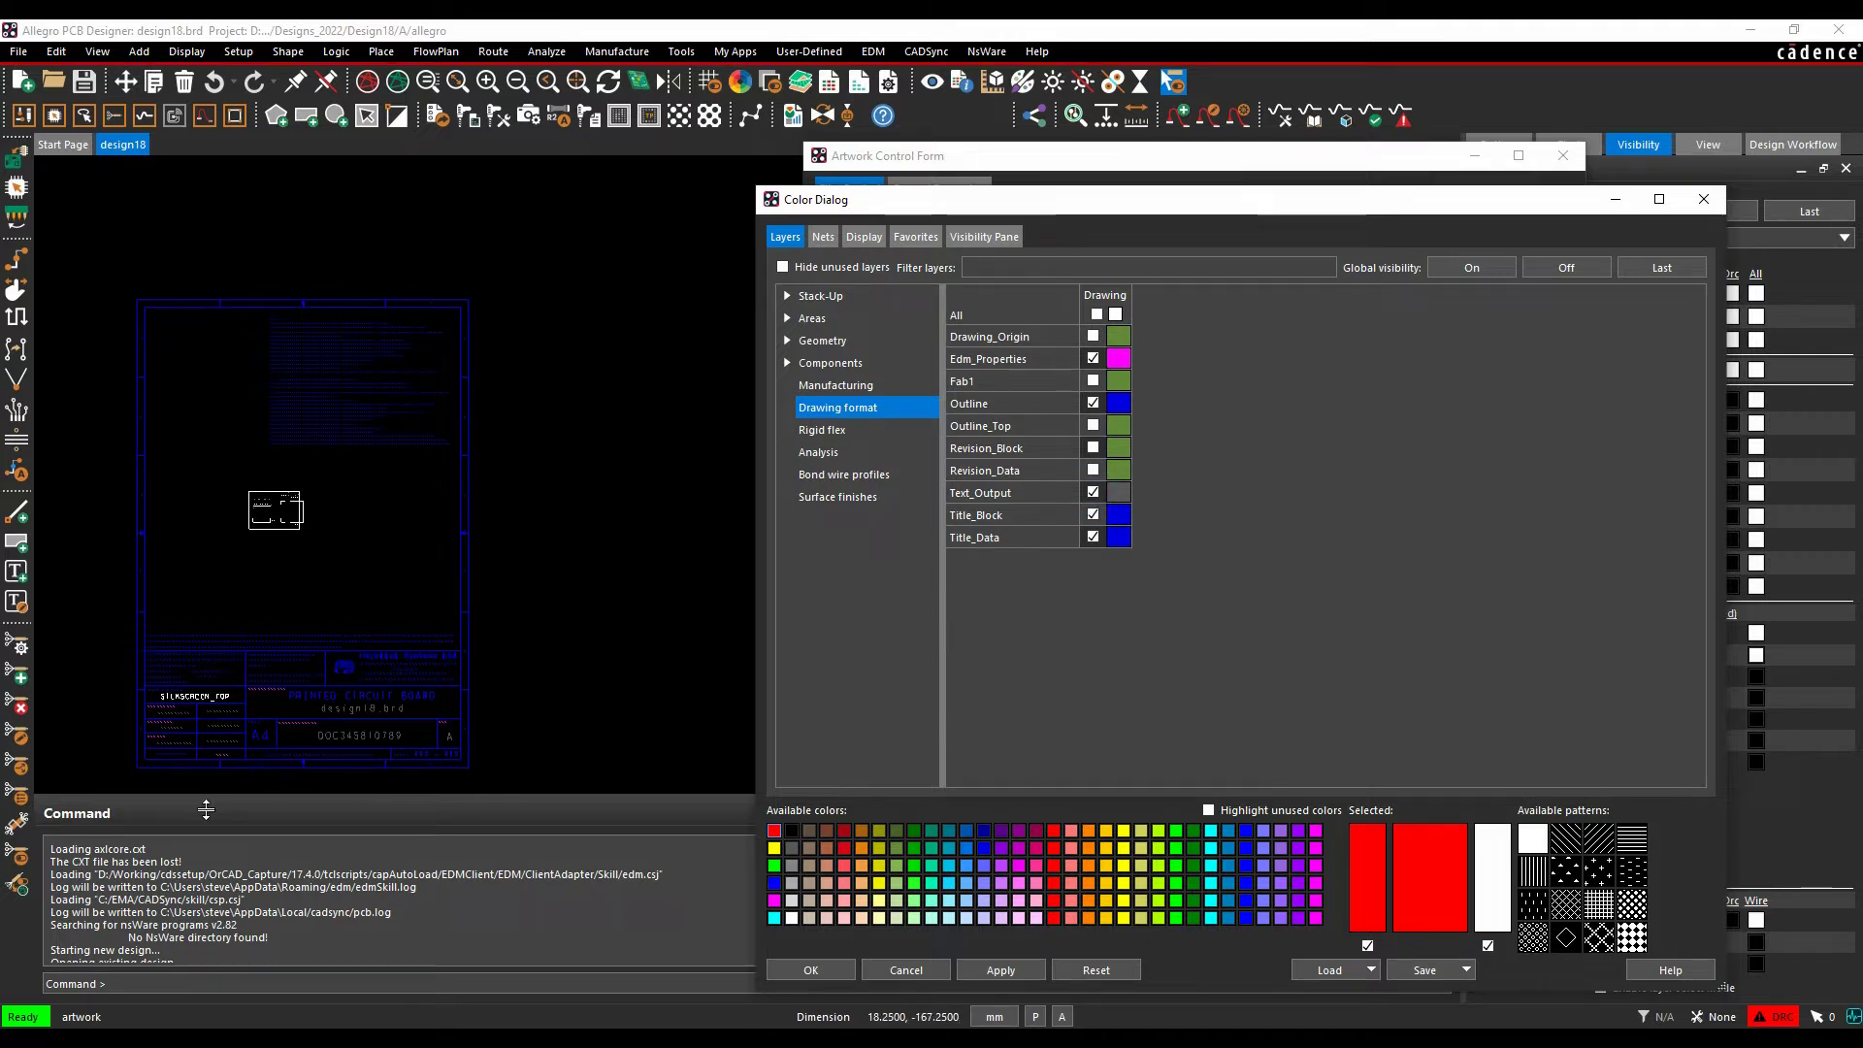
scroll(272, 520, up, 5)
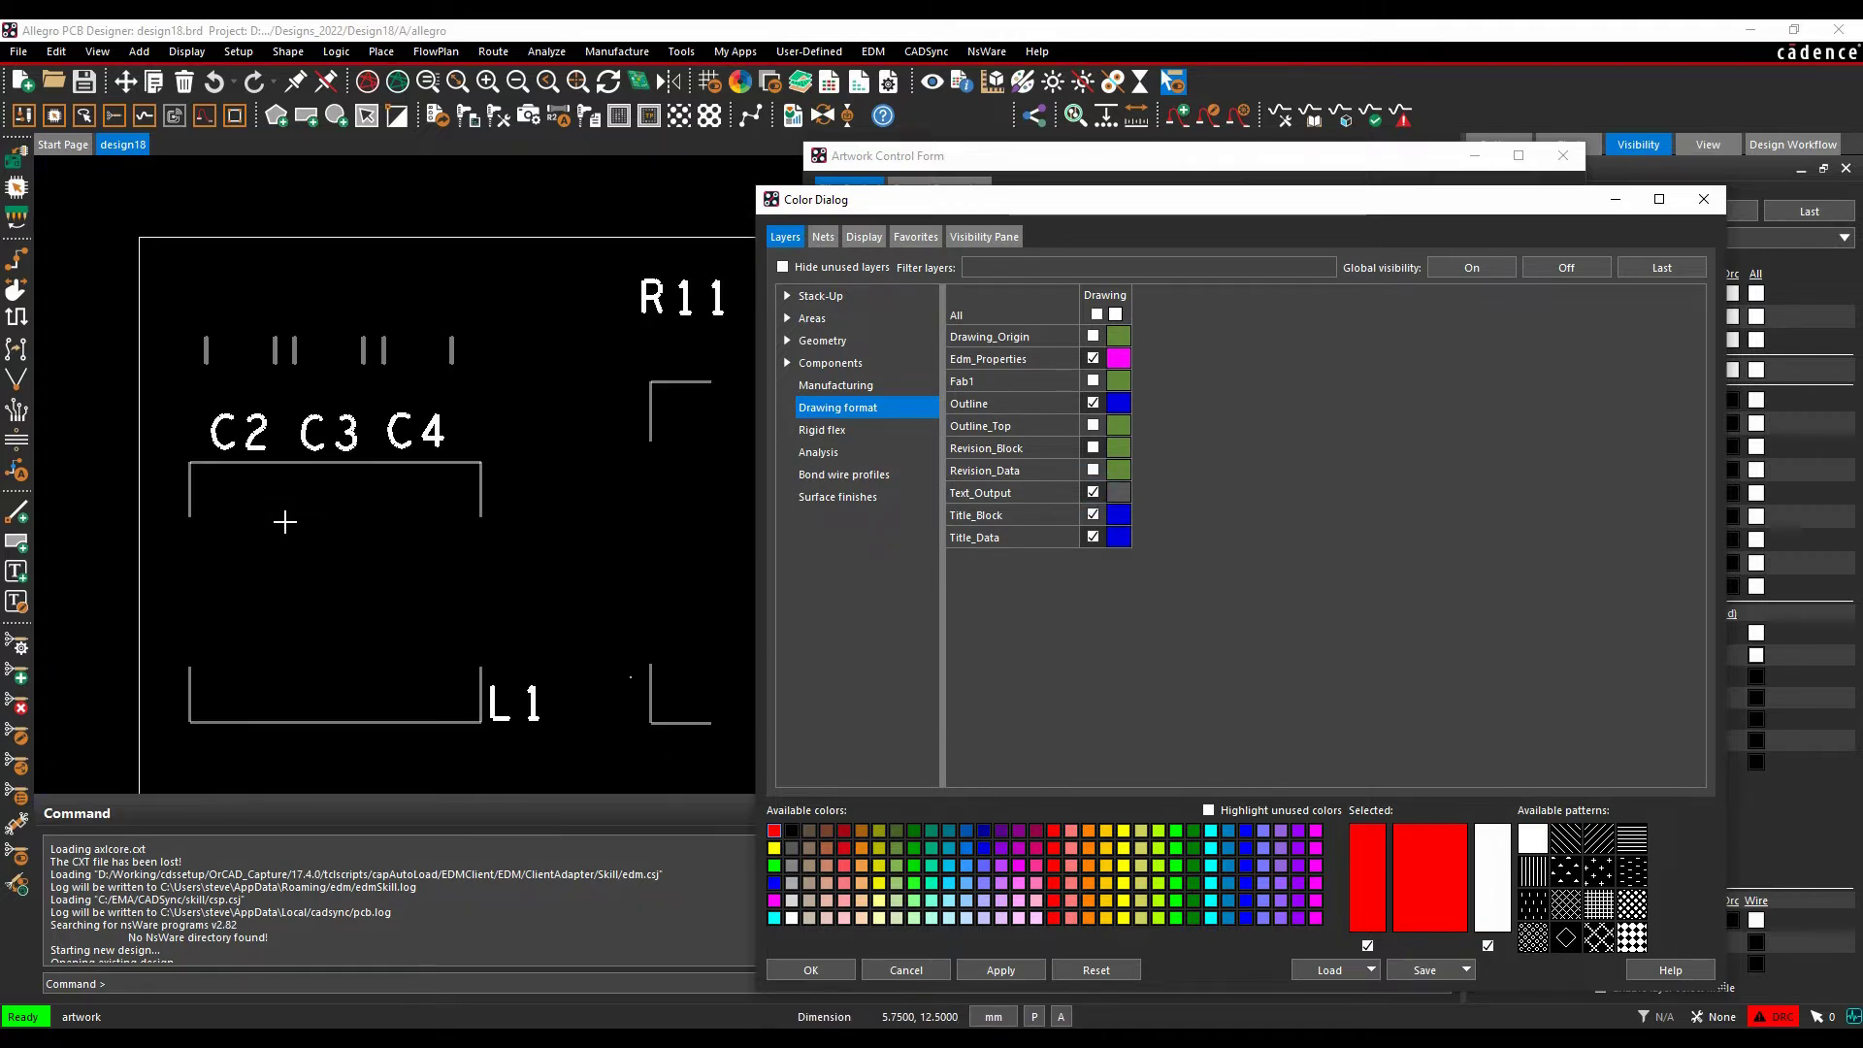
scroll(283, 521, down, 3)
scroll(284, 523, down, 3)
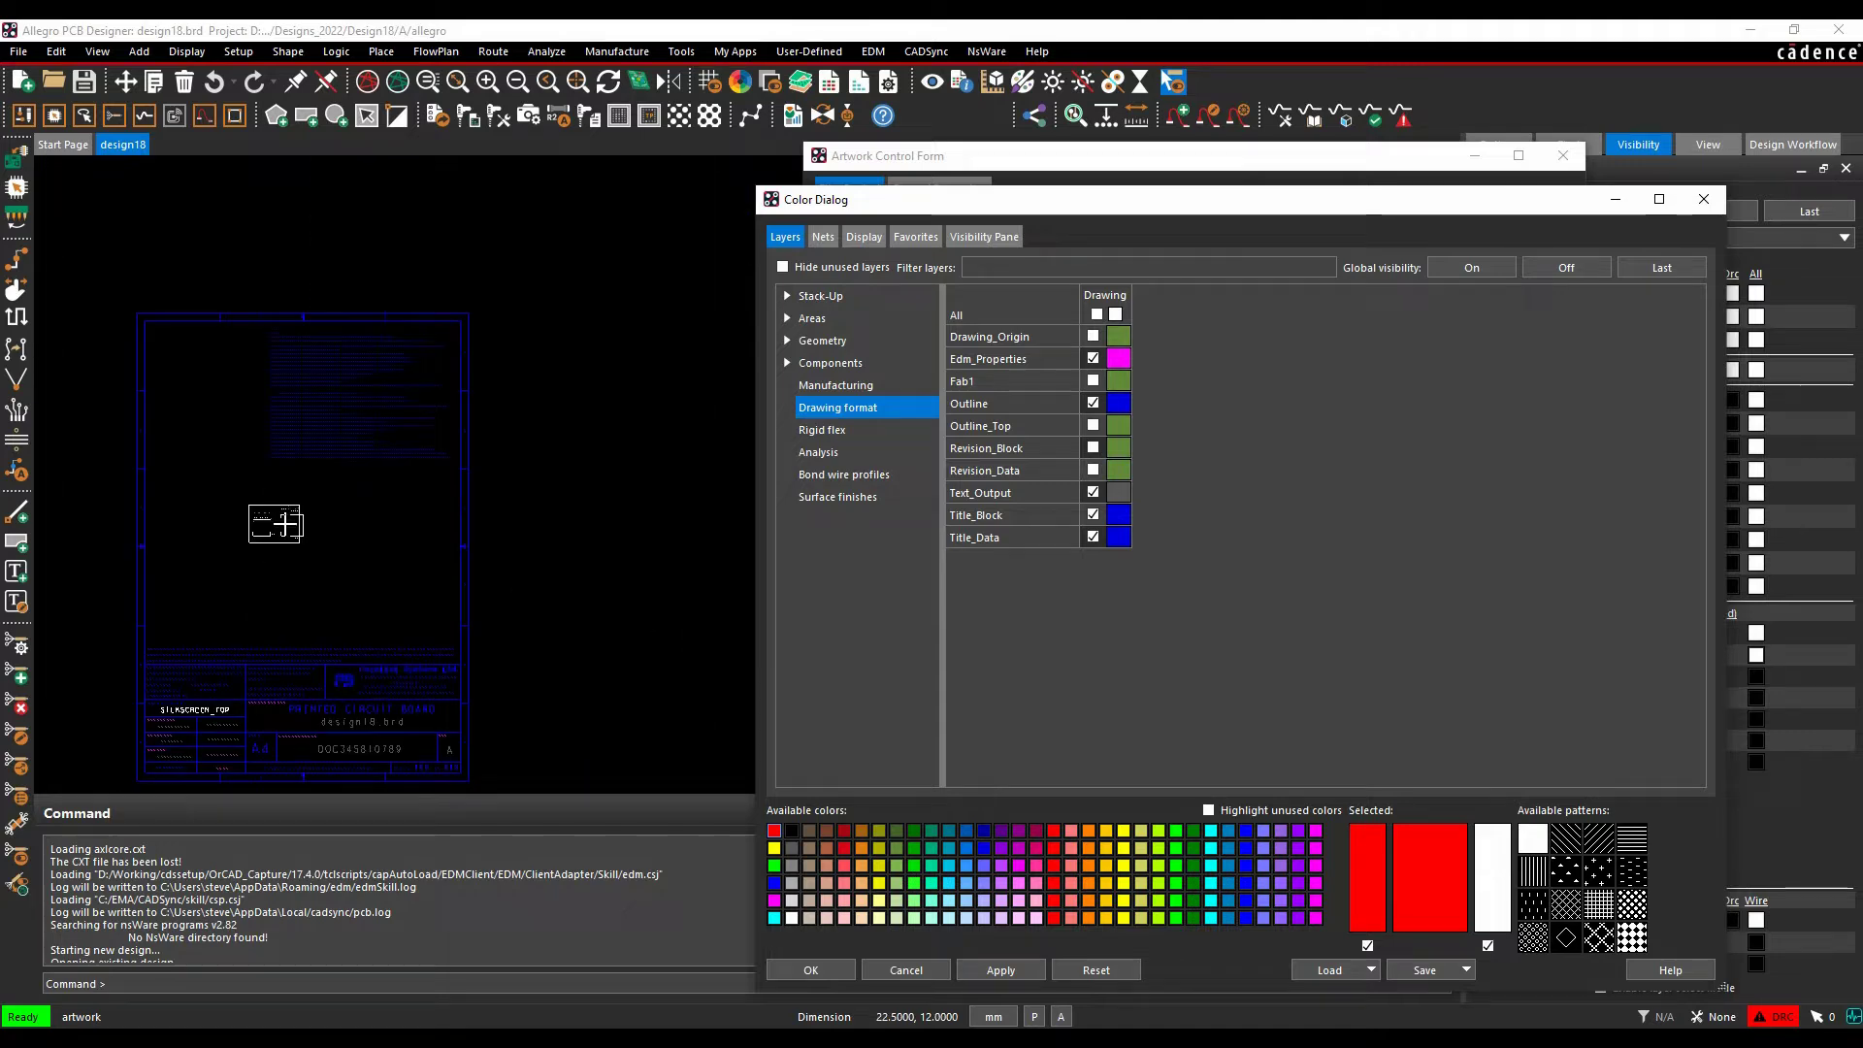
Apply the layer visibility and add a new SILKSCREEN_TOP film below SOLDERMASK_TOP.
click(808, 970)
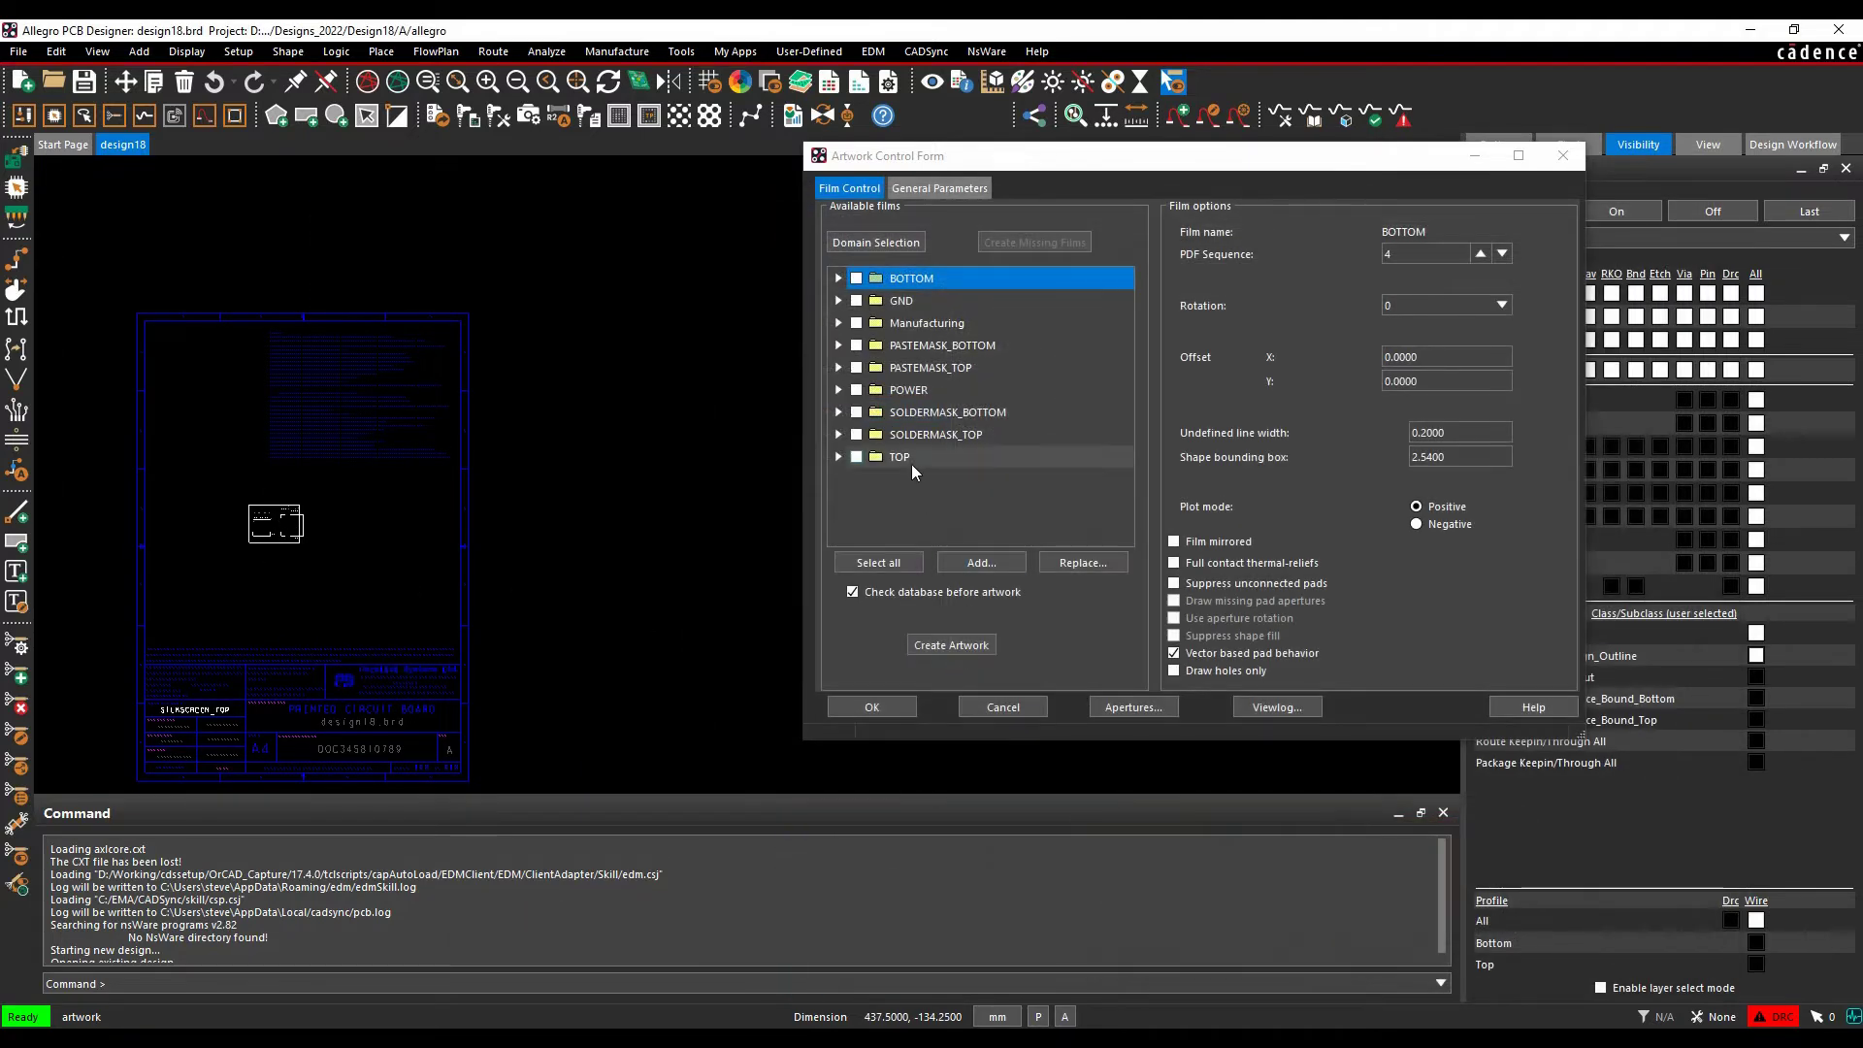
right_click(928, 439)
click(965, 493)
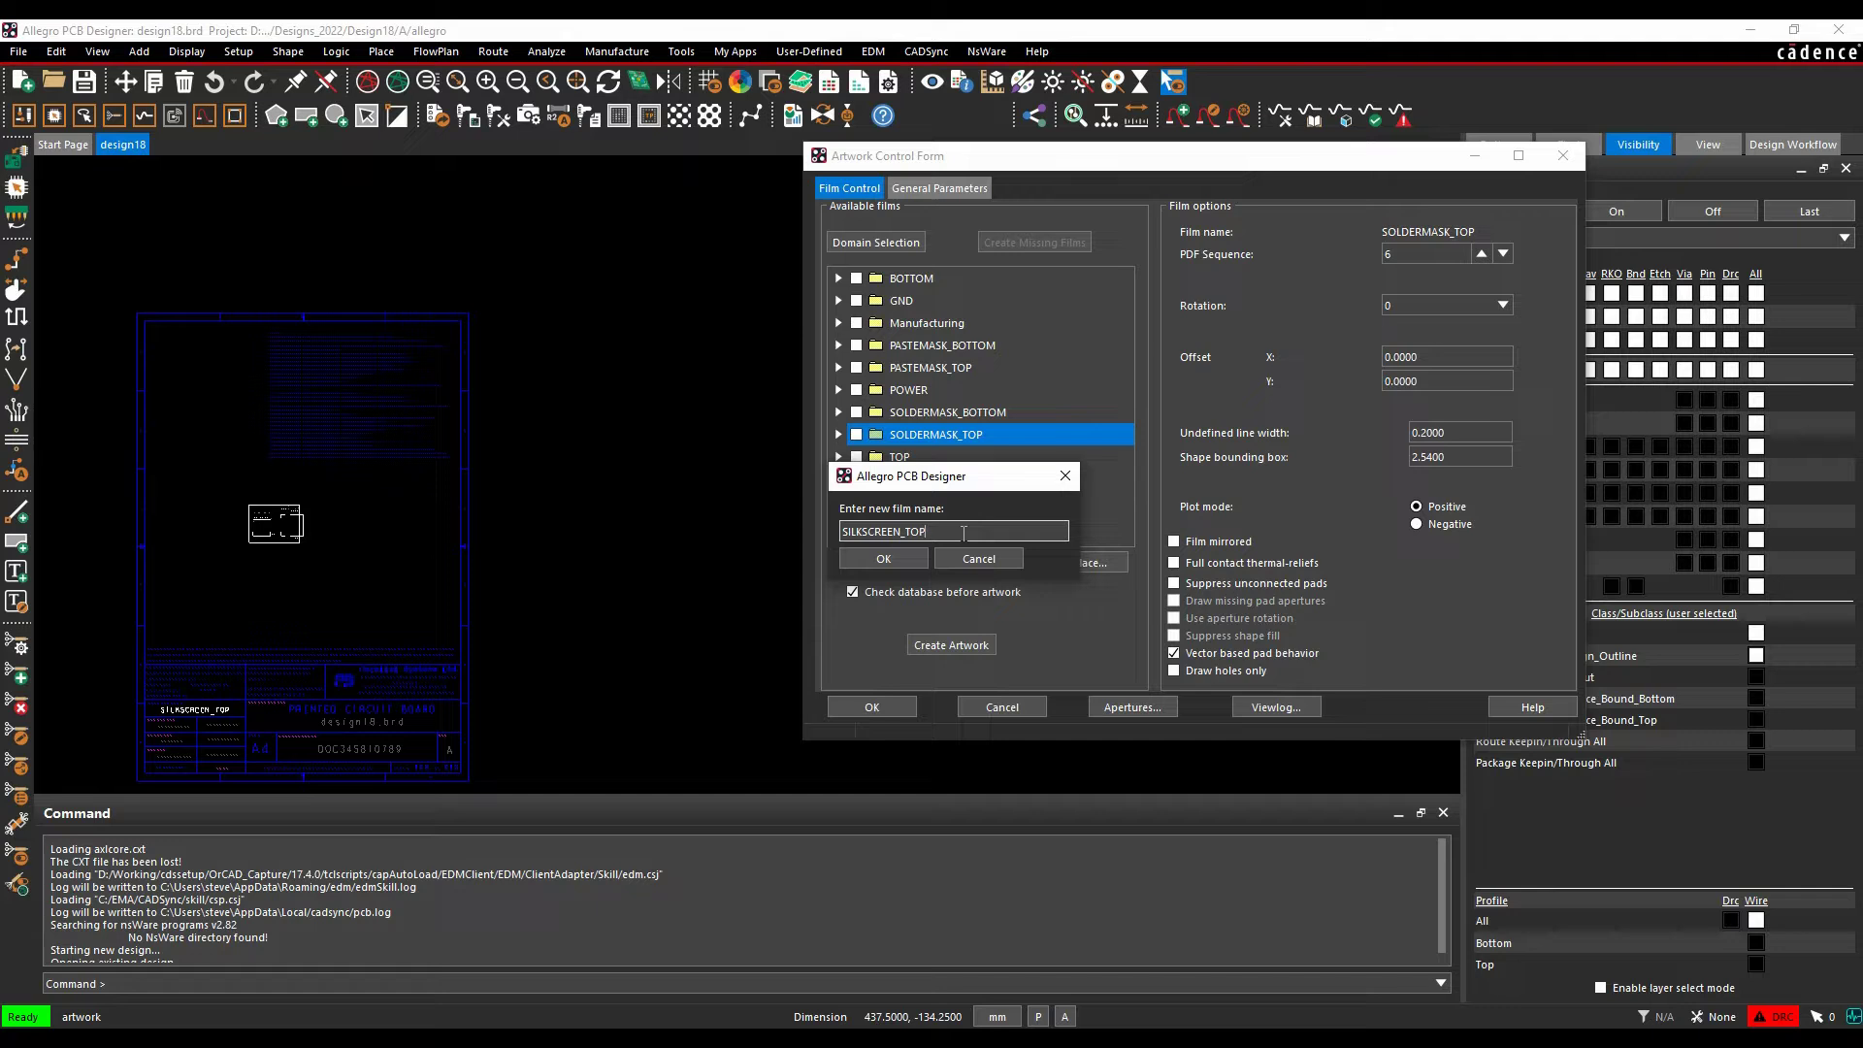
click(885, 559)
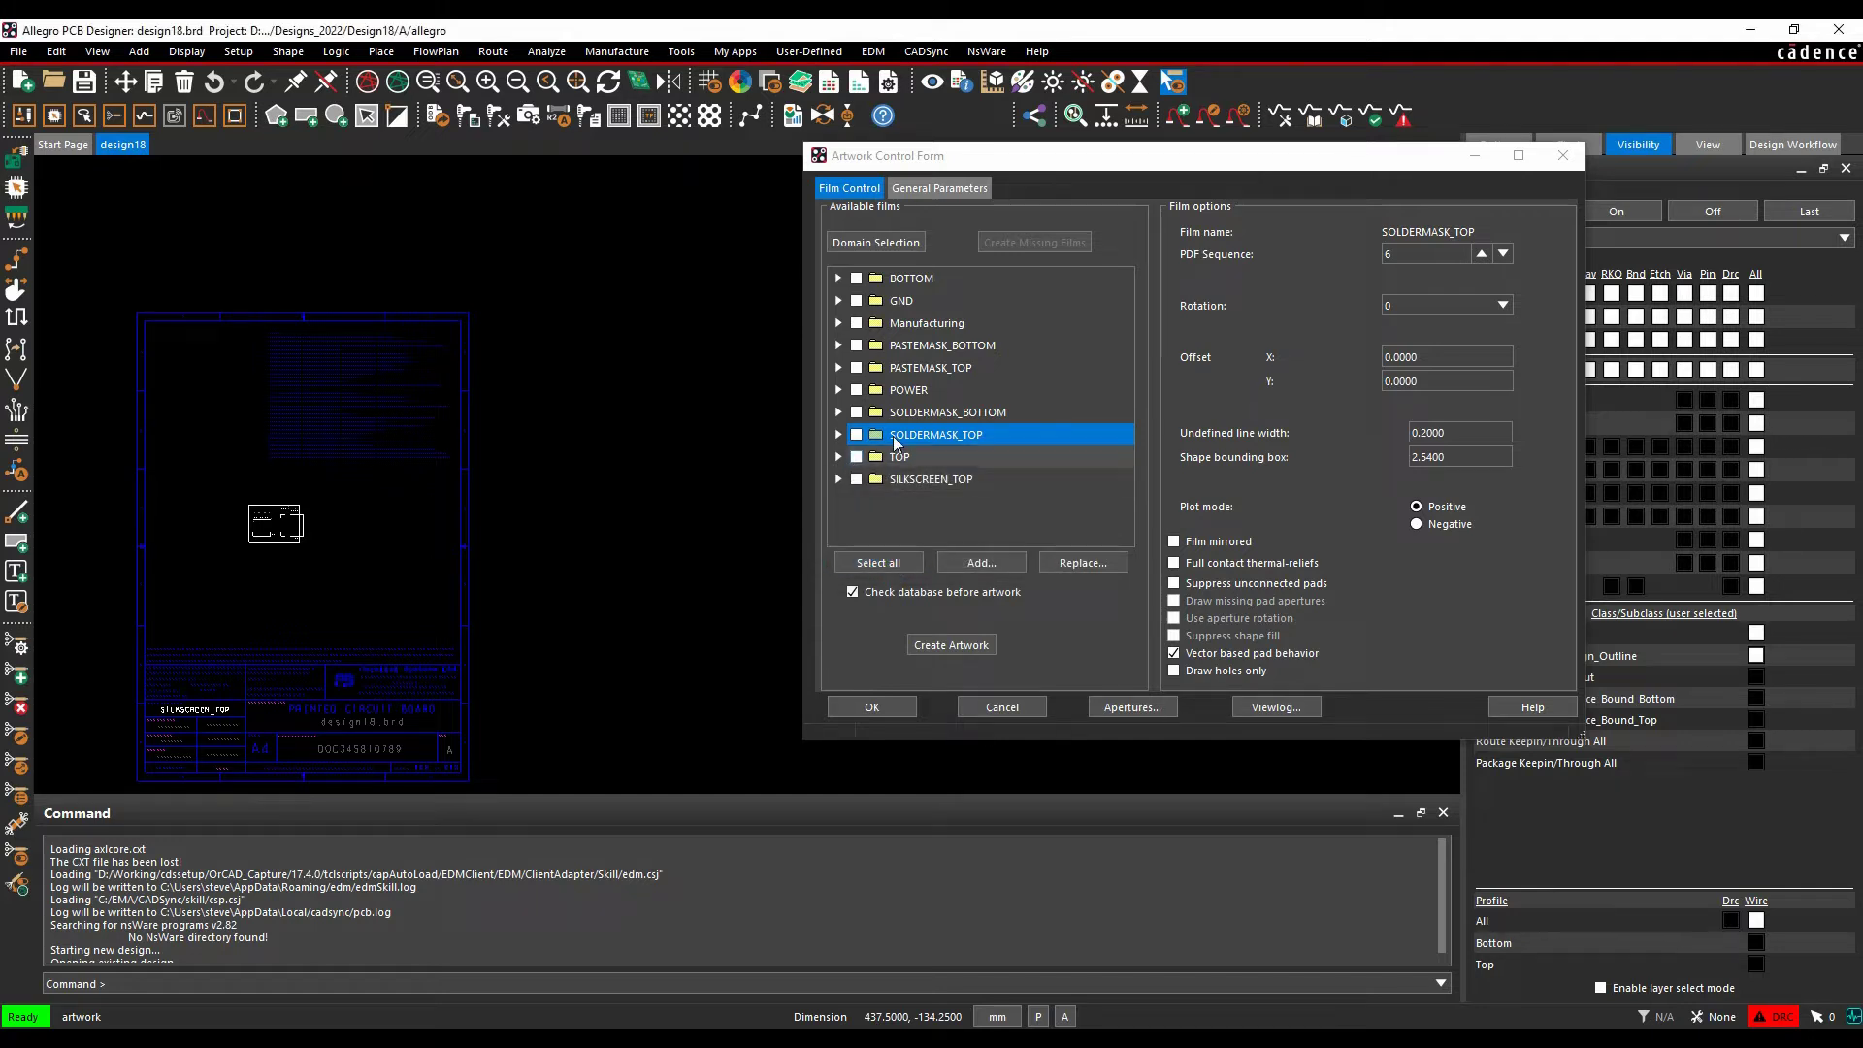
Display the TOP and SILKSCREEN_TOP films' layers on the board to verify them.
click(910, 489)
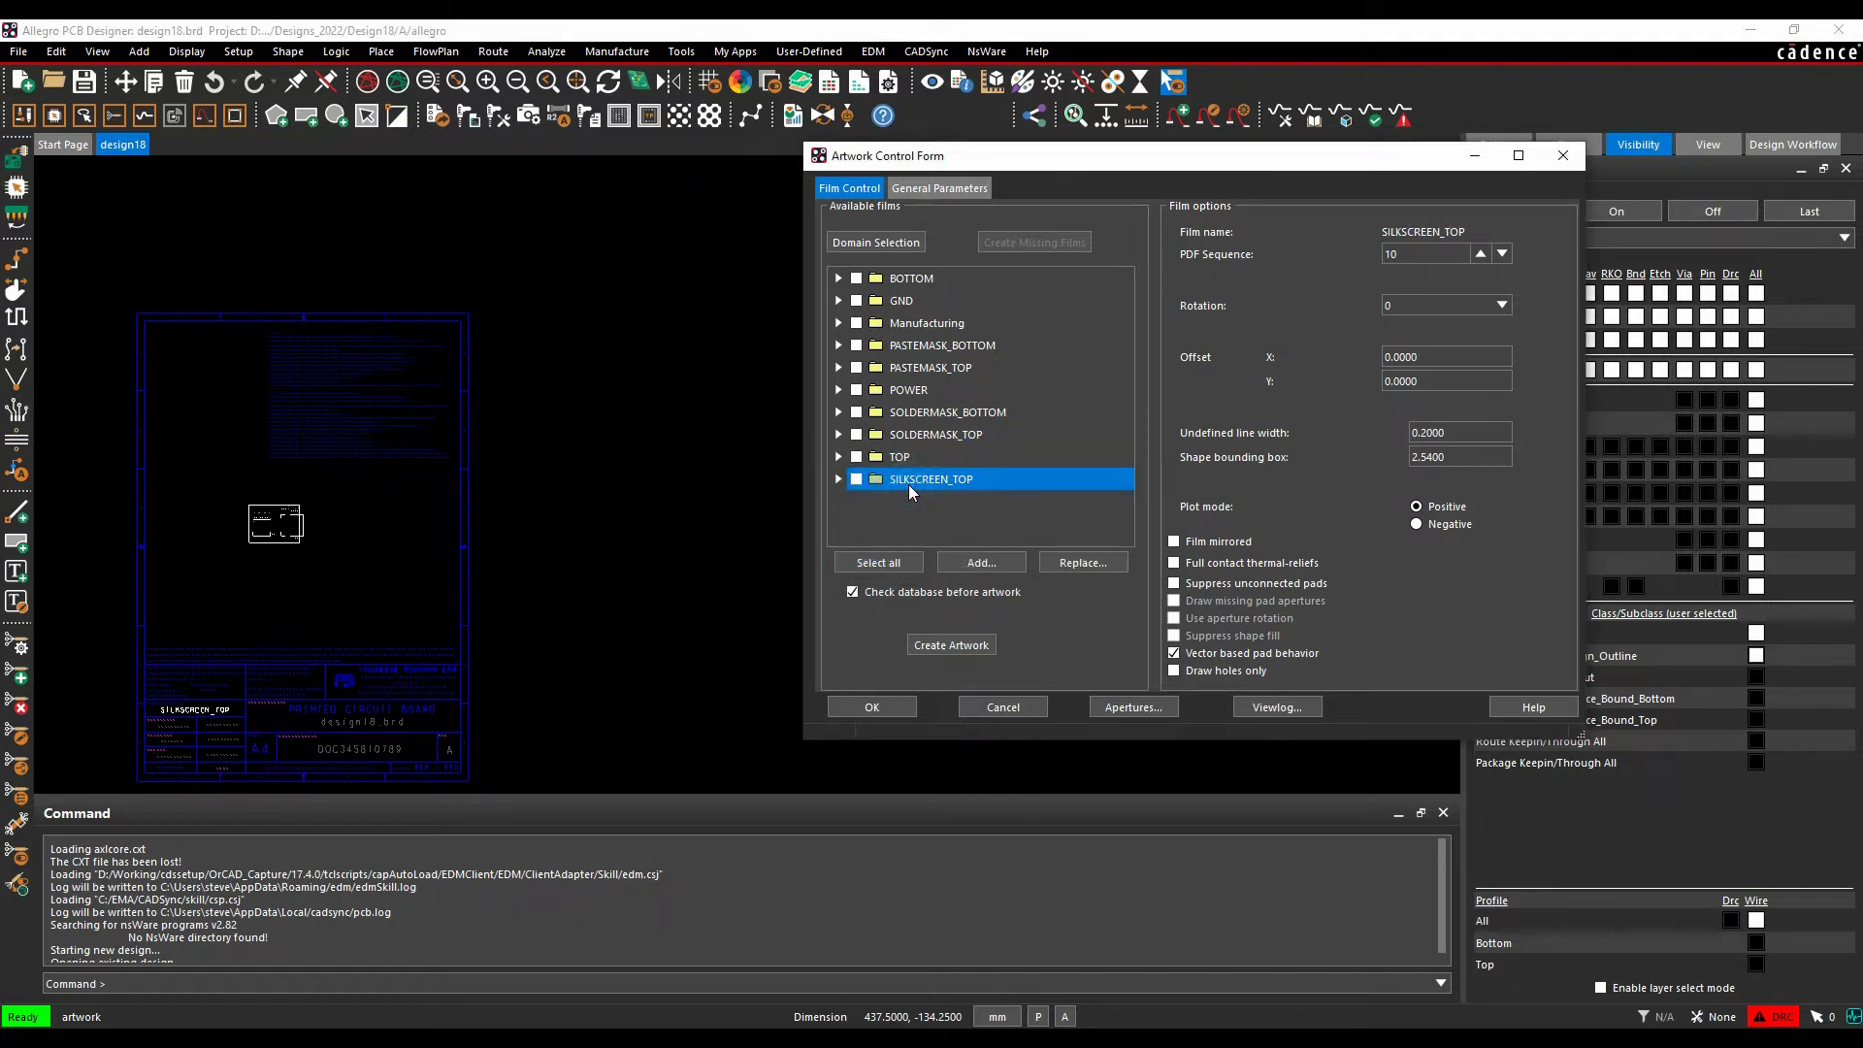
click(903, 462)
right_click(902, 464)
click(963, 482)
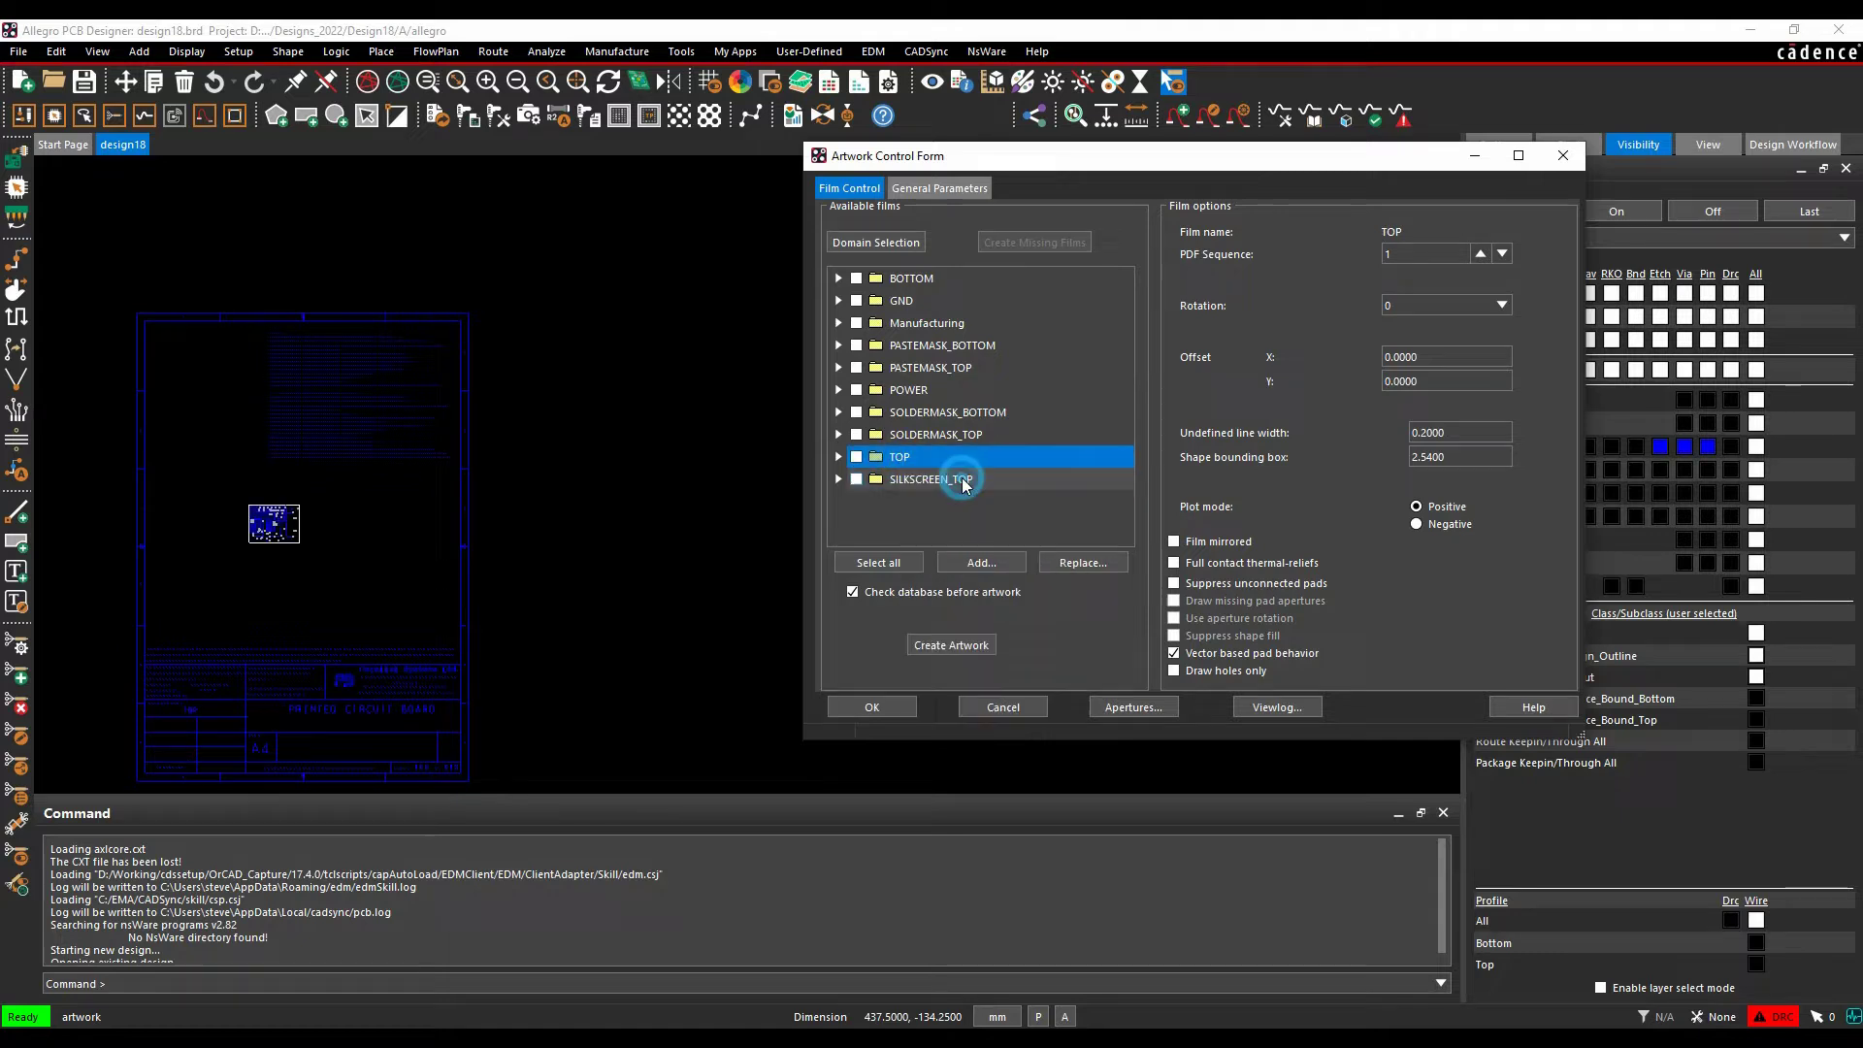
right_click(941, 481)
click(1000, 498)
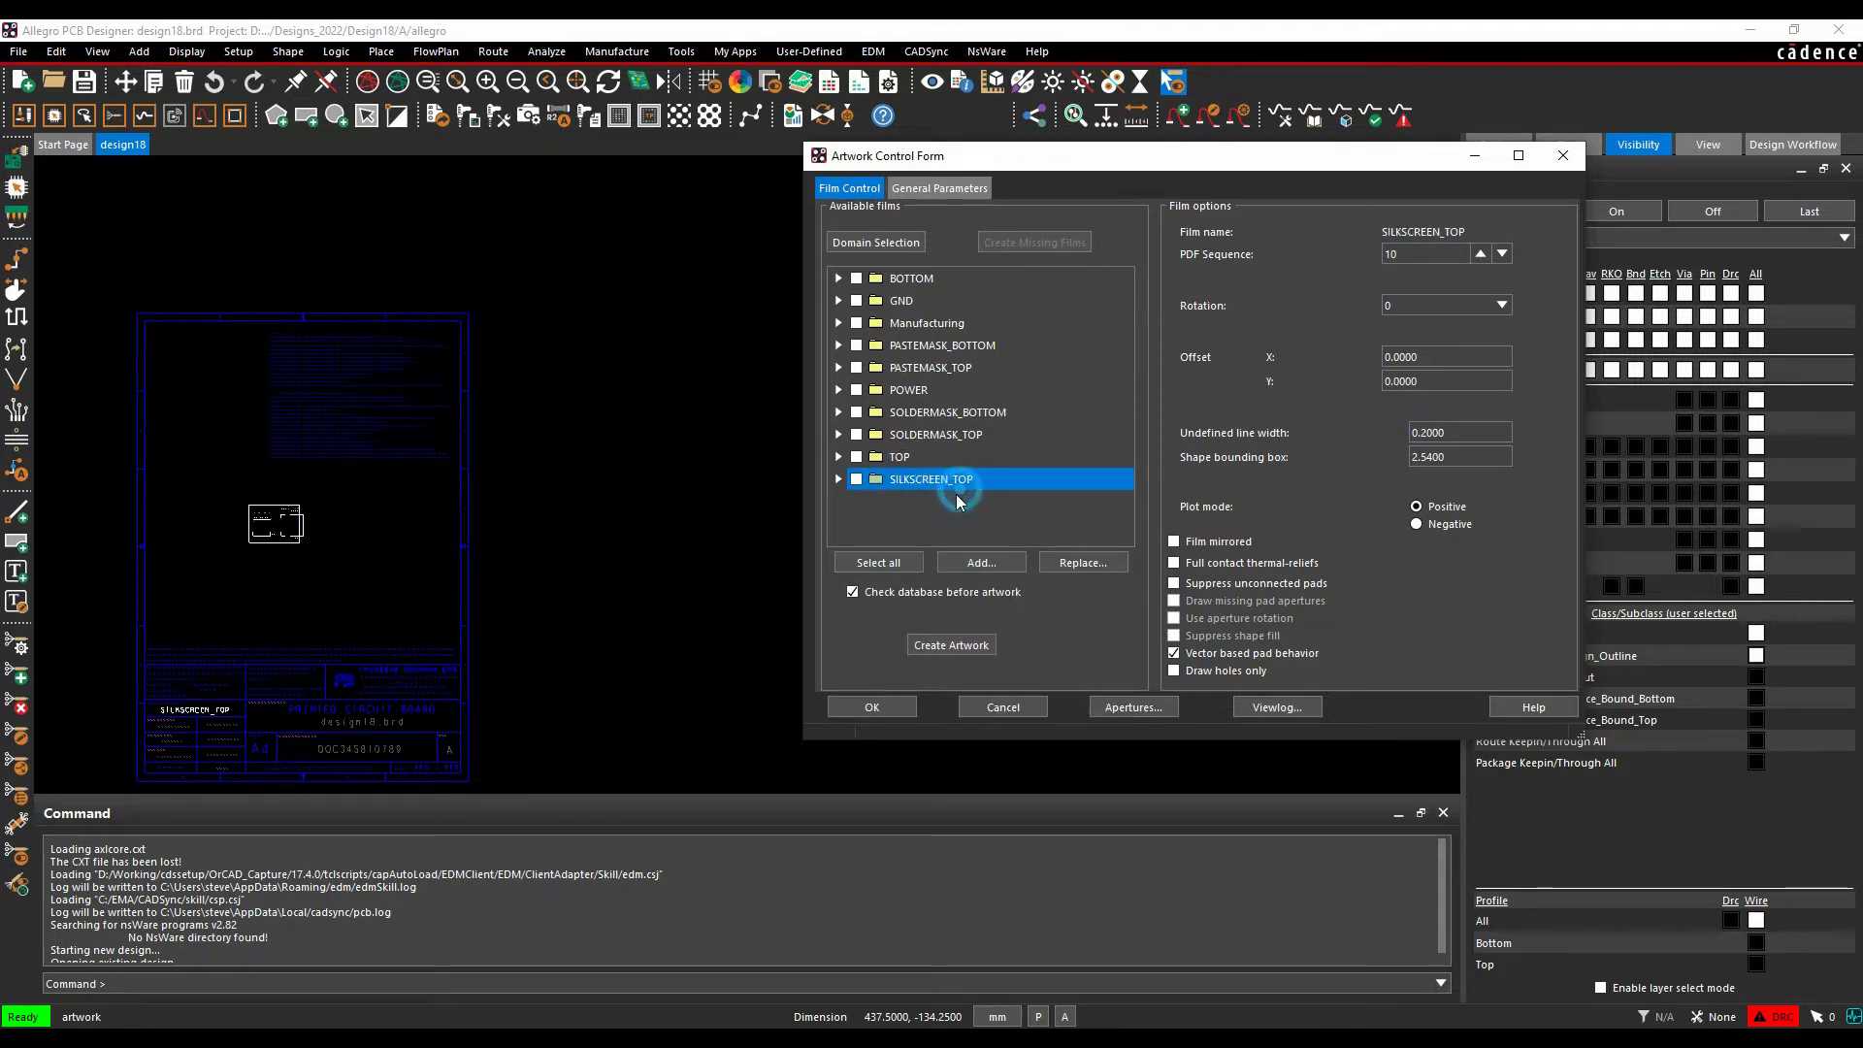
scroll(217, 524, up, 2)
scroll(274, 570, down, 2)
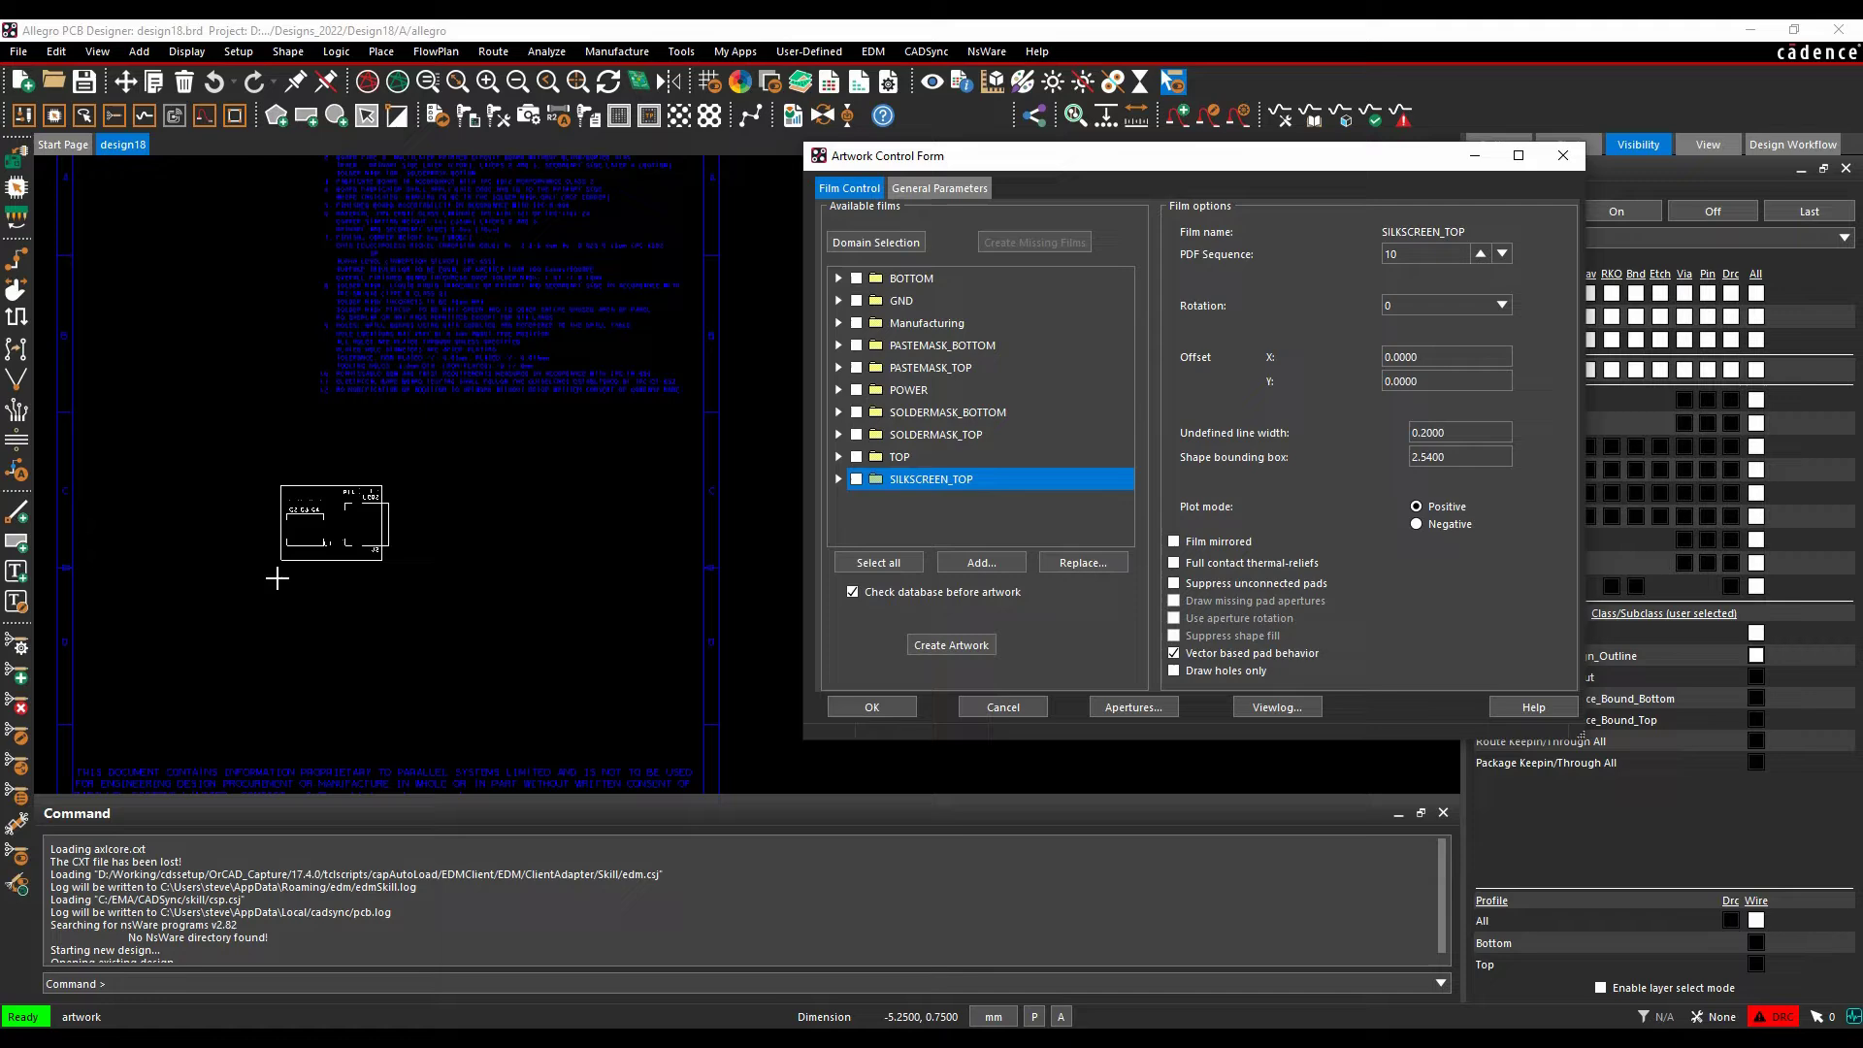
scroll(257, 710, up, 4)
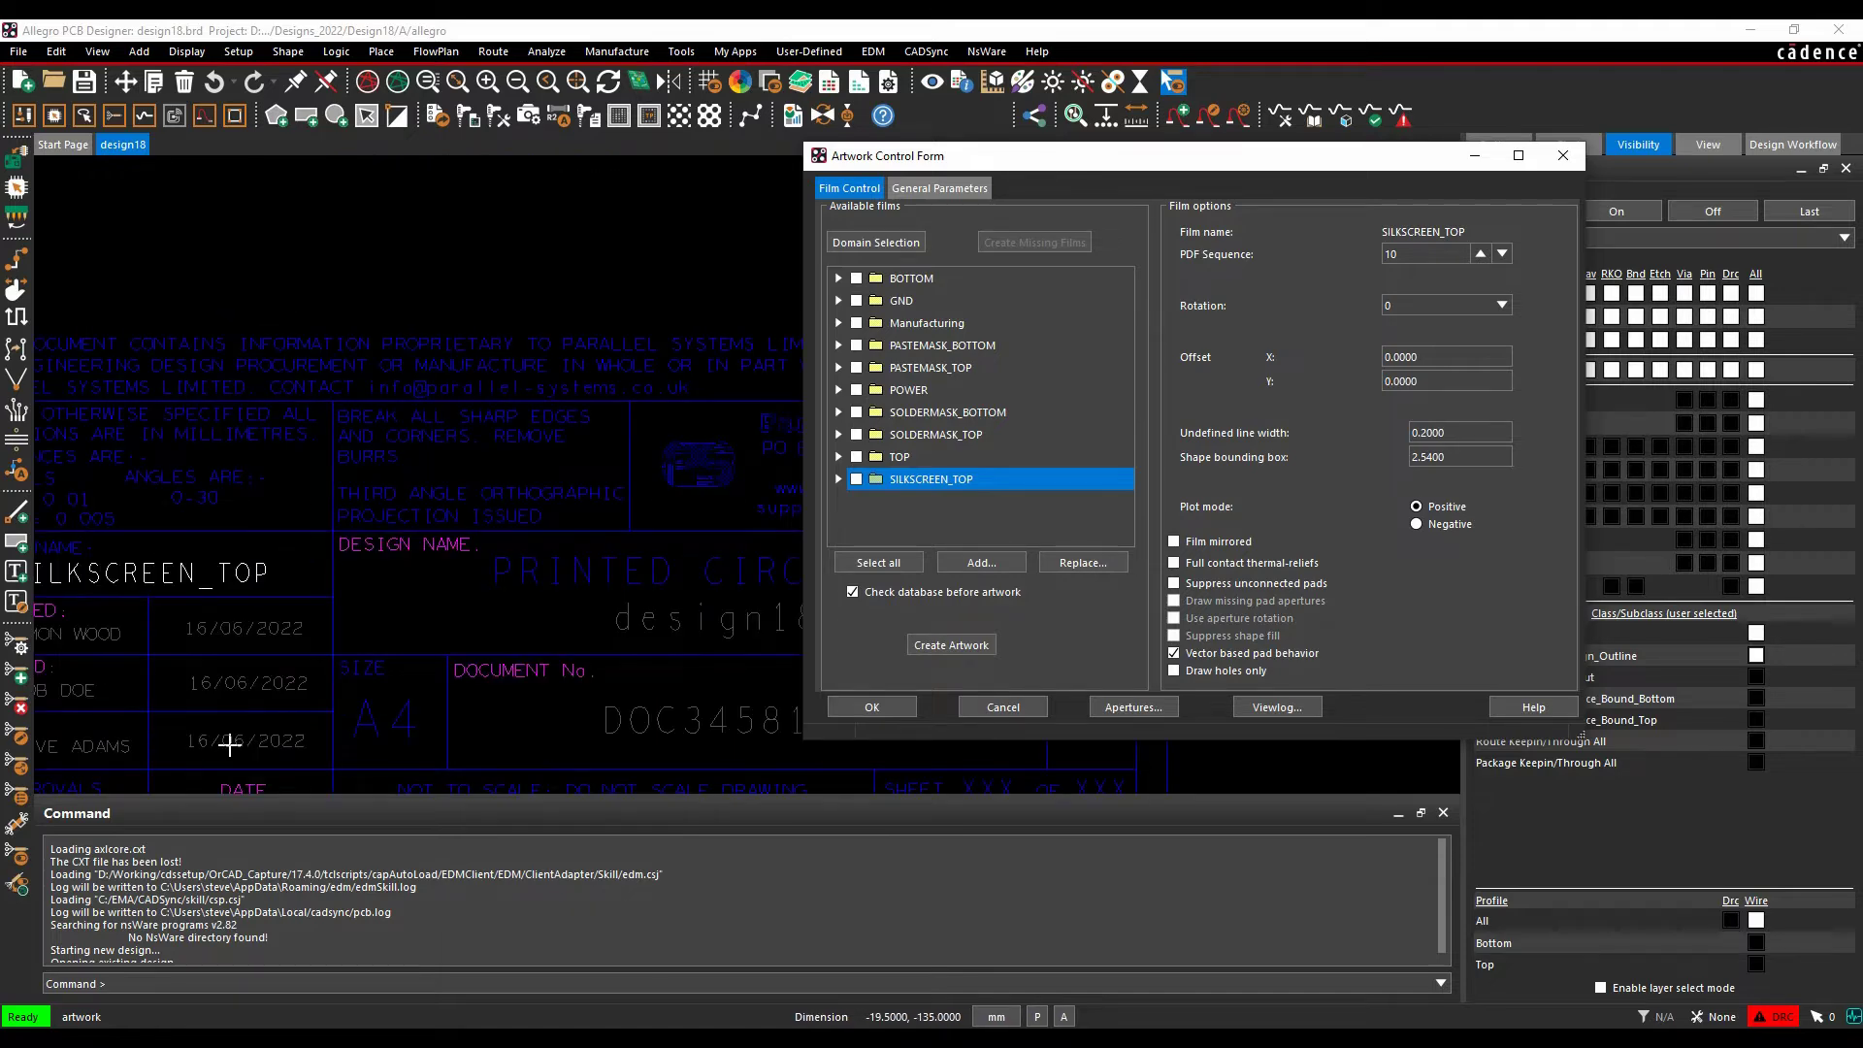
Close the Artwork Control Form, save design18.brd over the existing file, and return to EDM.
scroll(230, 744, down, 4)
click(872, 707)
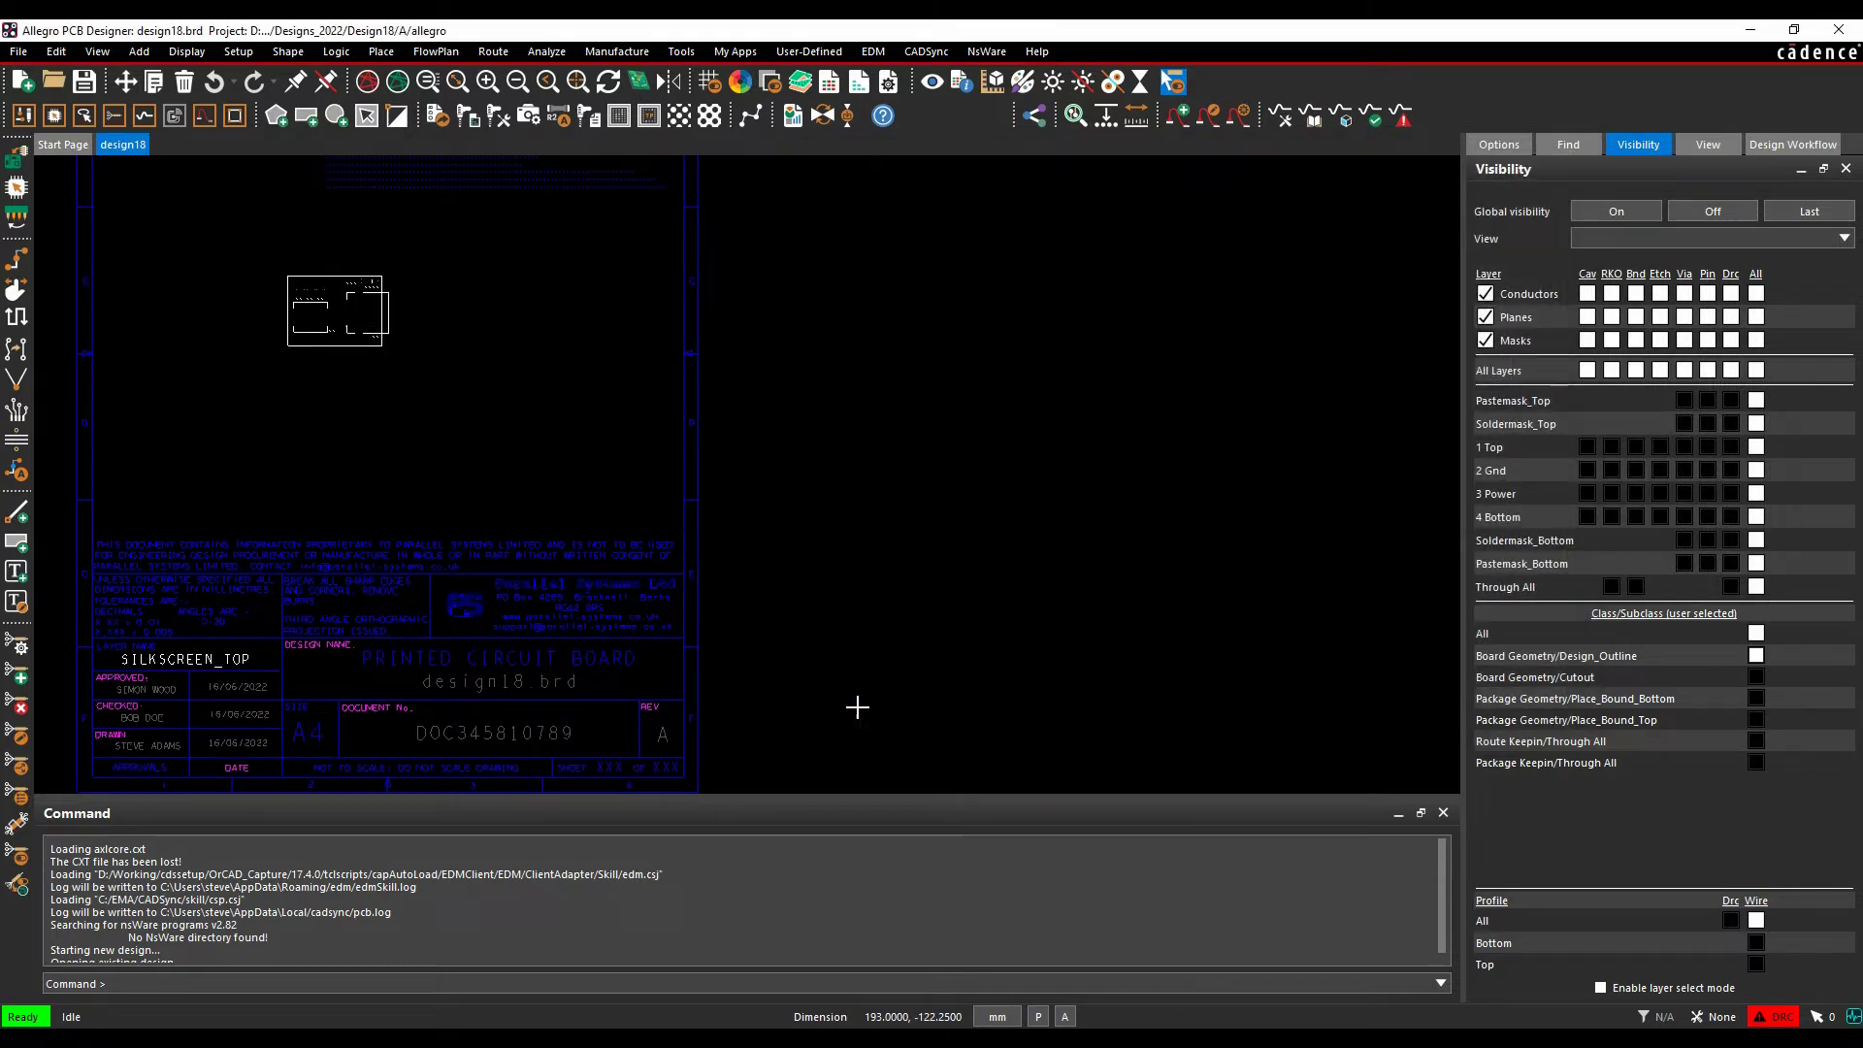
scroll(462, 387, down, 2)
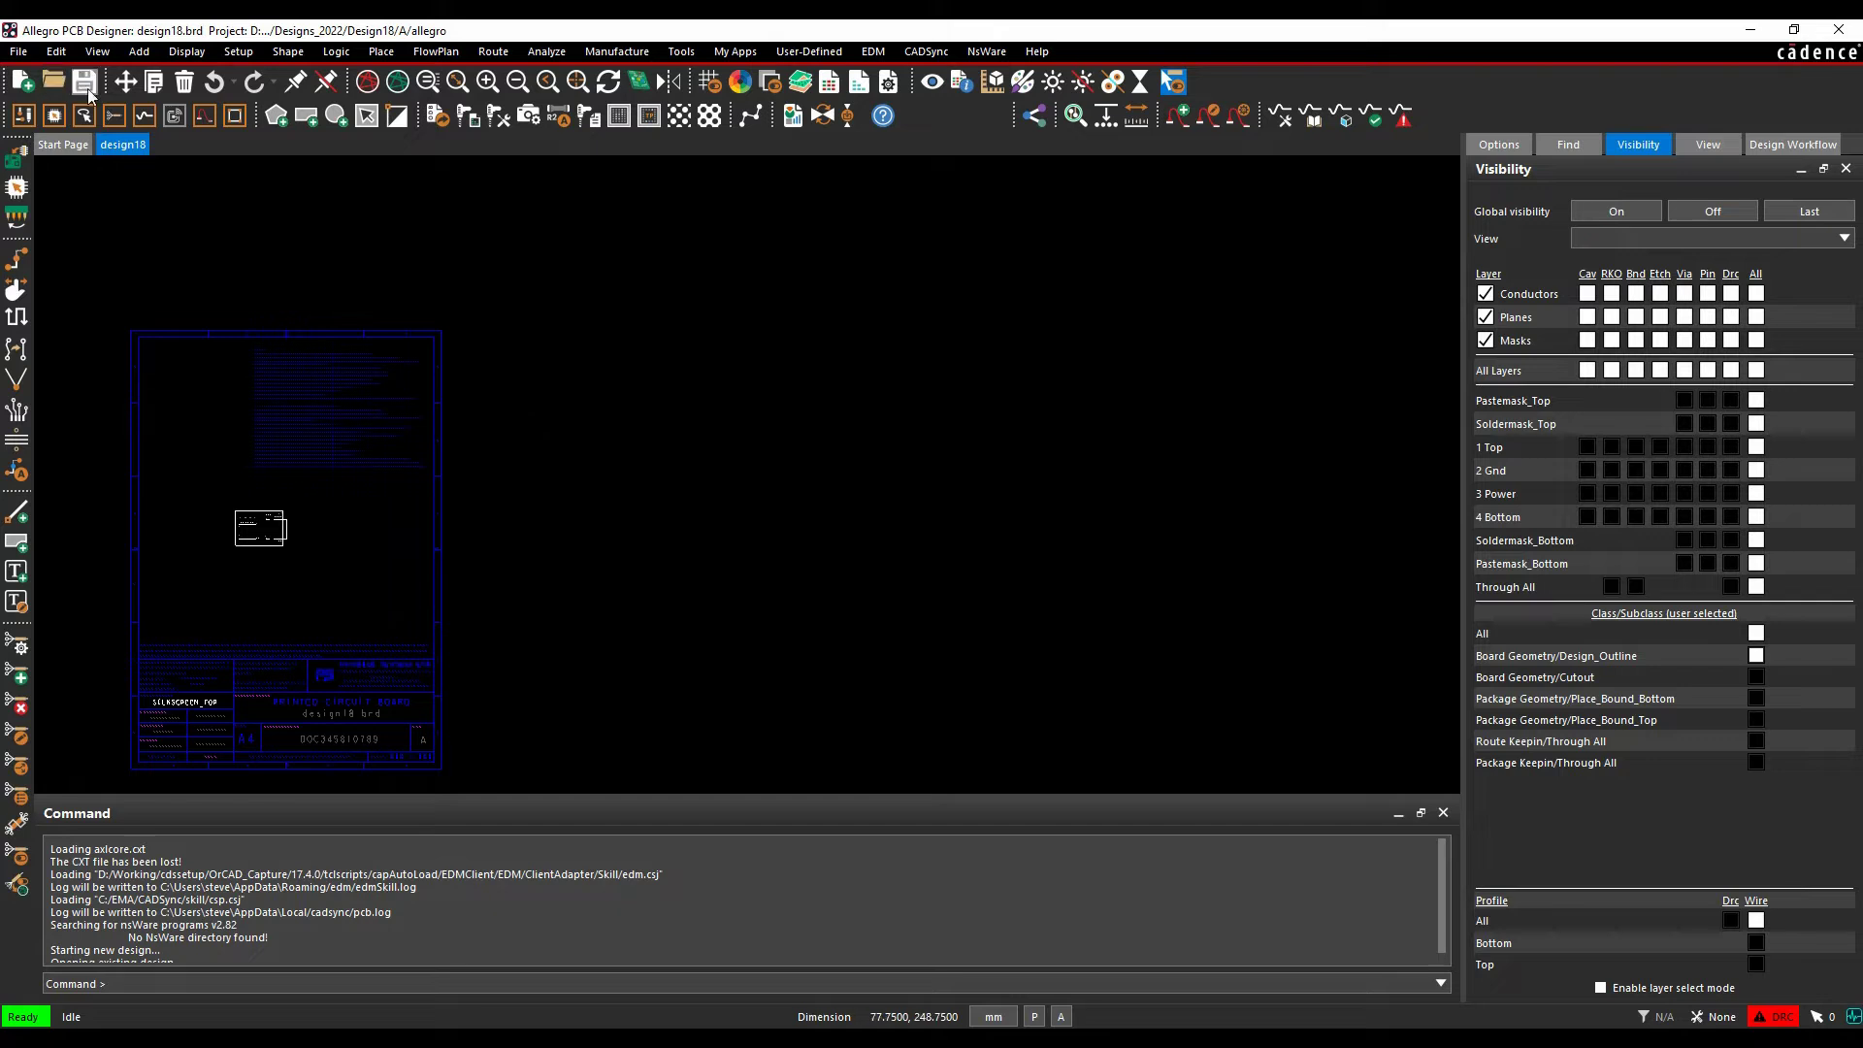
click(87, 88)
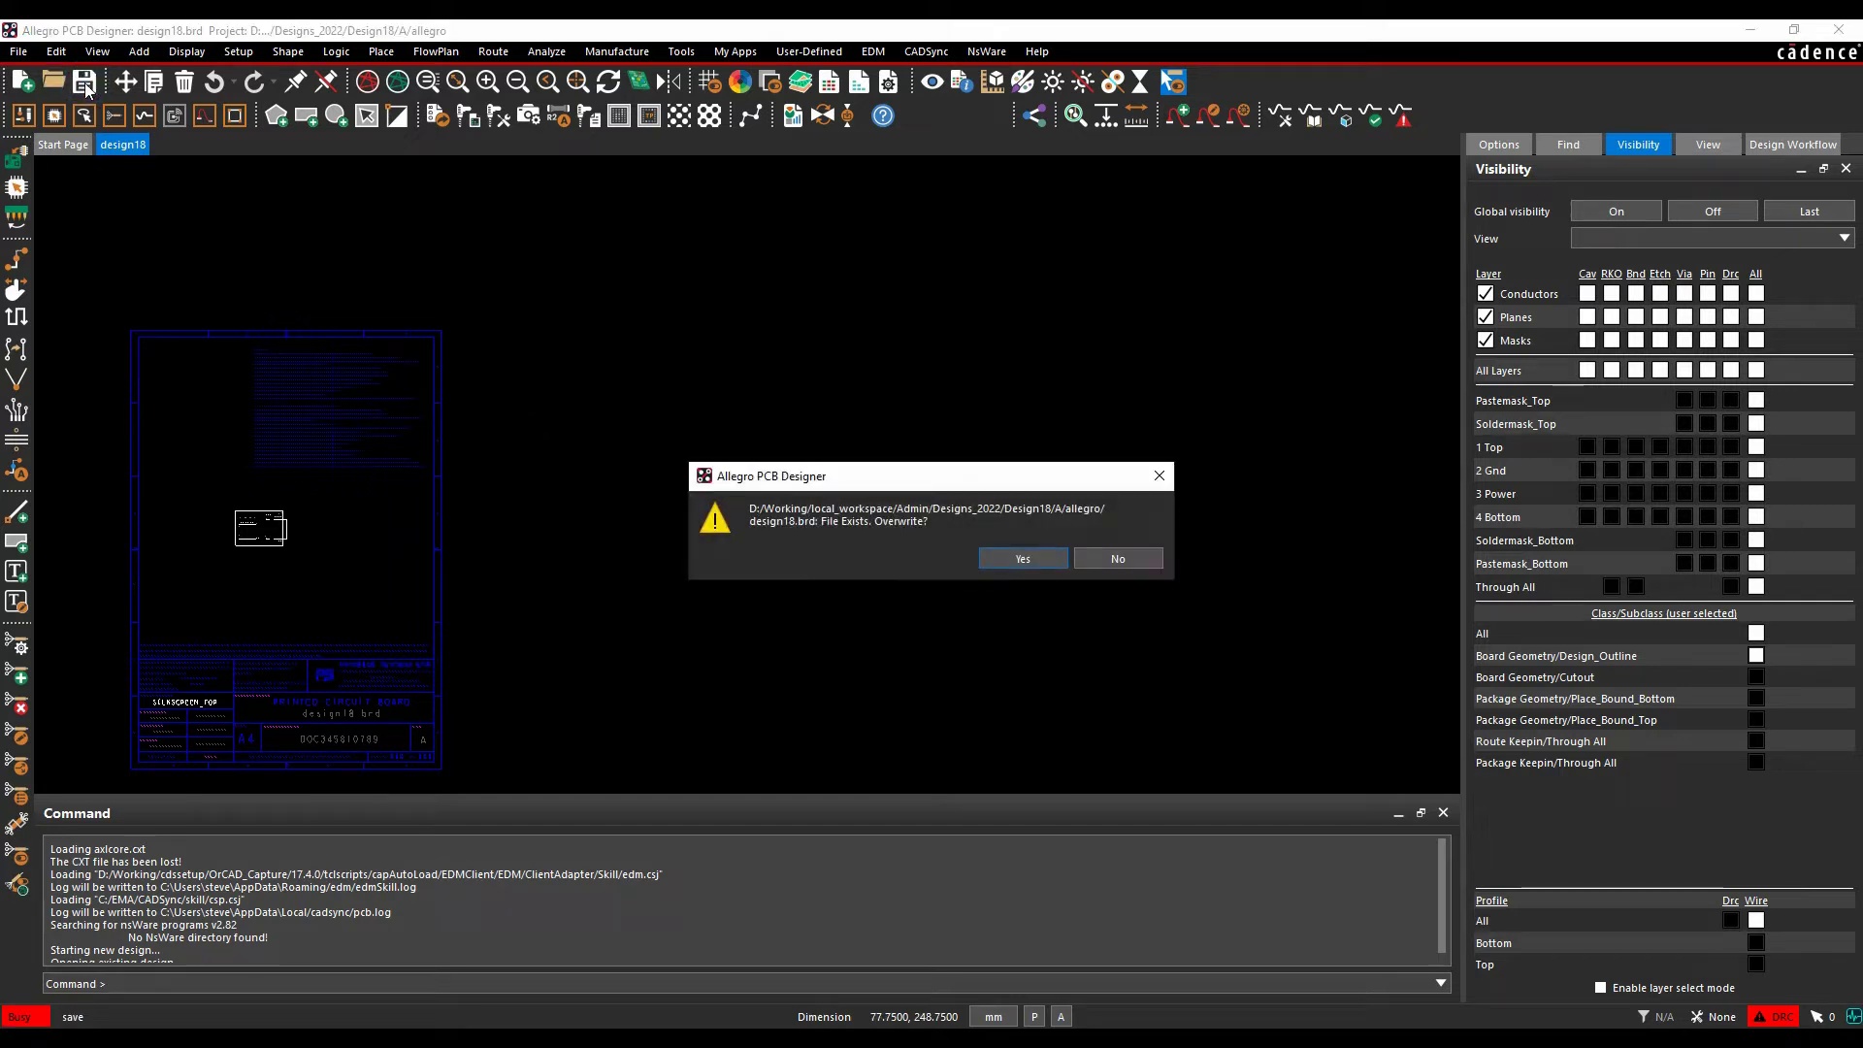
click(1021, 556)
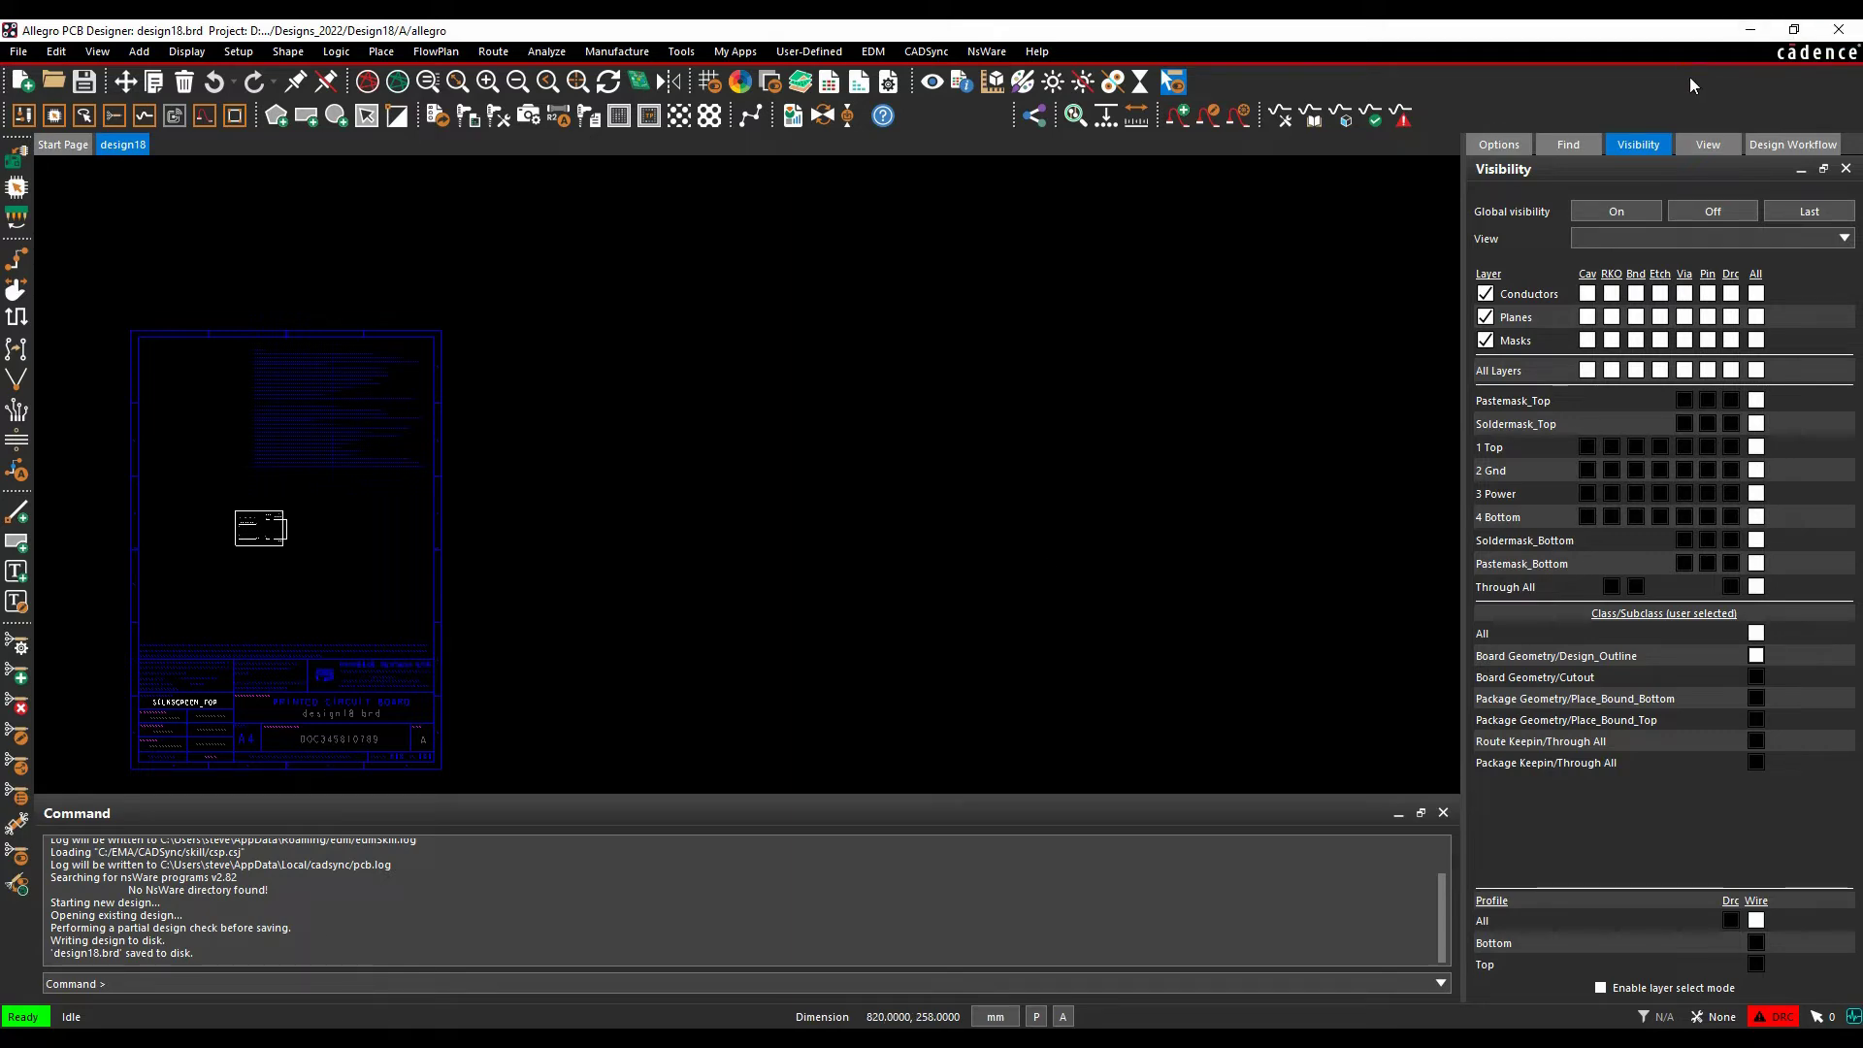
key(alt+Tab)
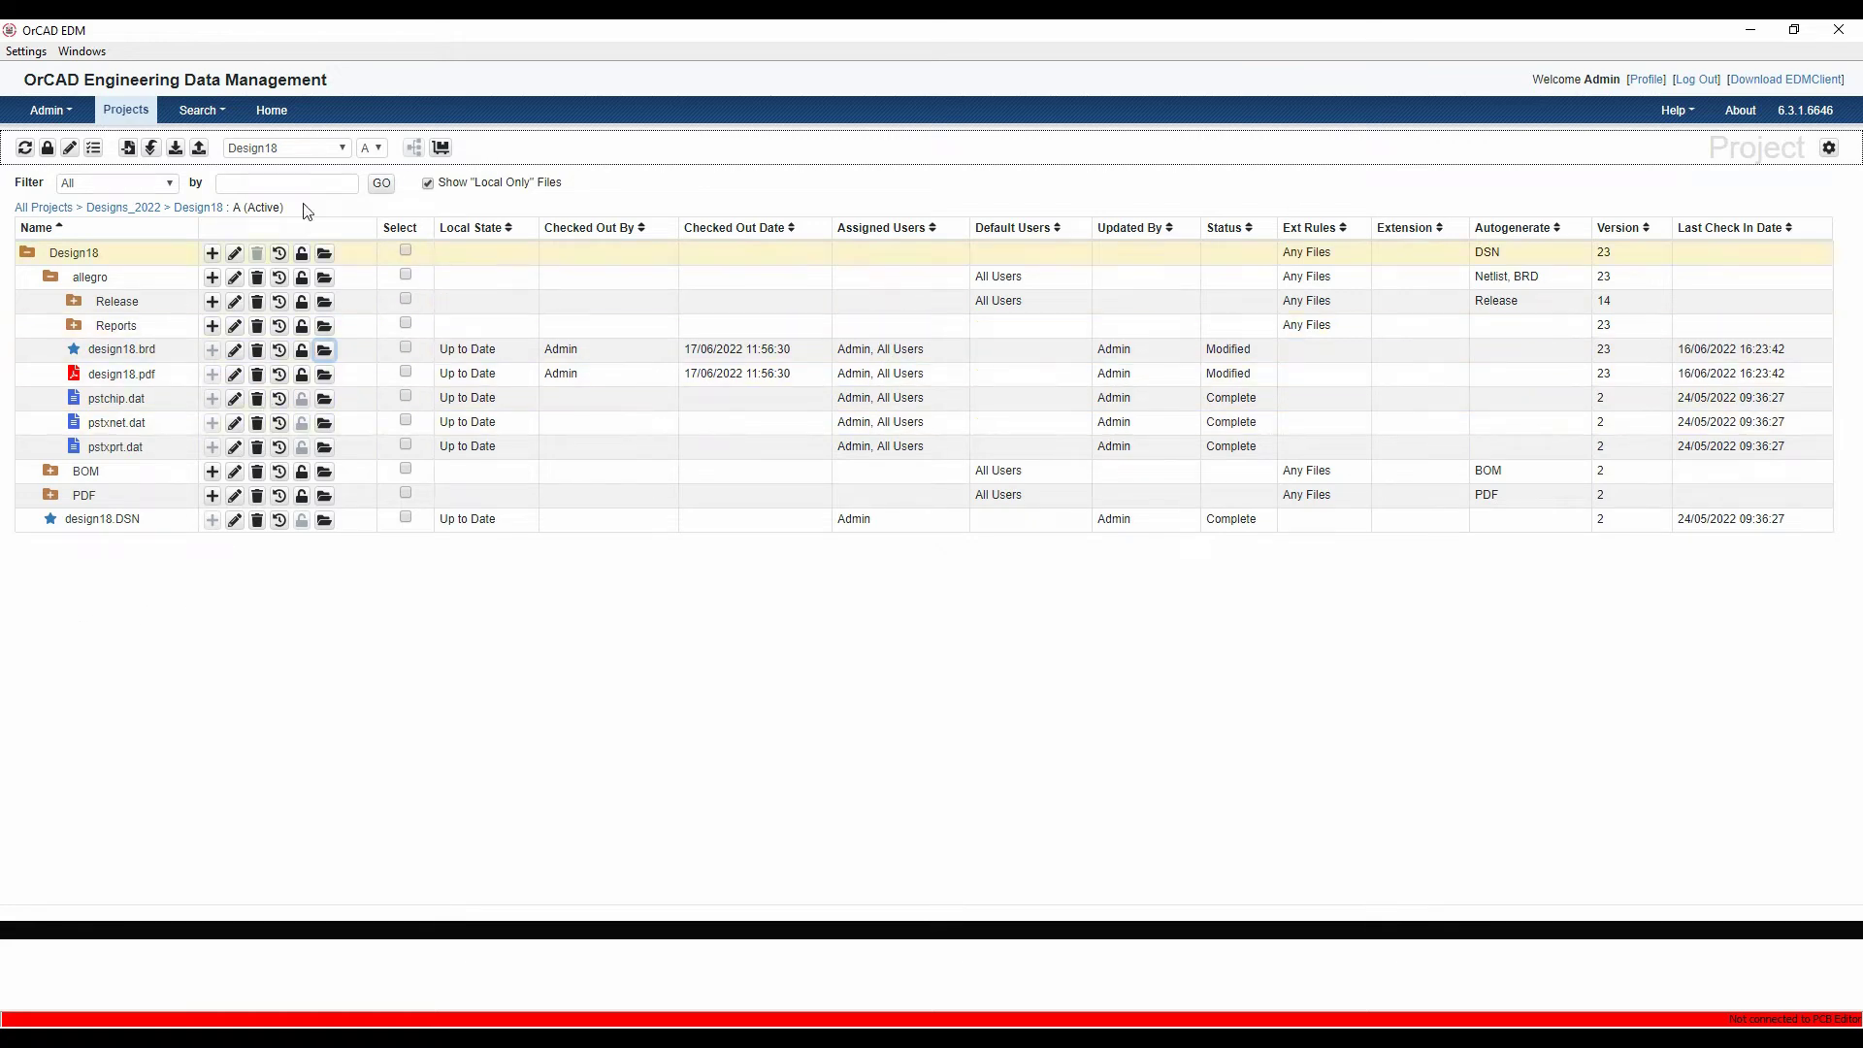
Check in design18.brd commented 'silkscreen top artwork added' with Update Title Block unchecked.
click(200, 151)
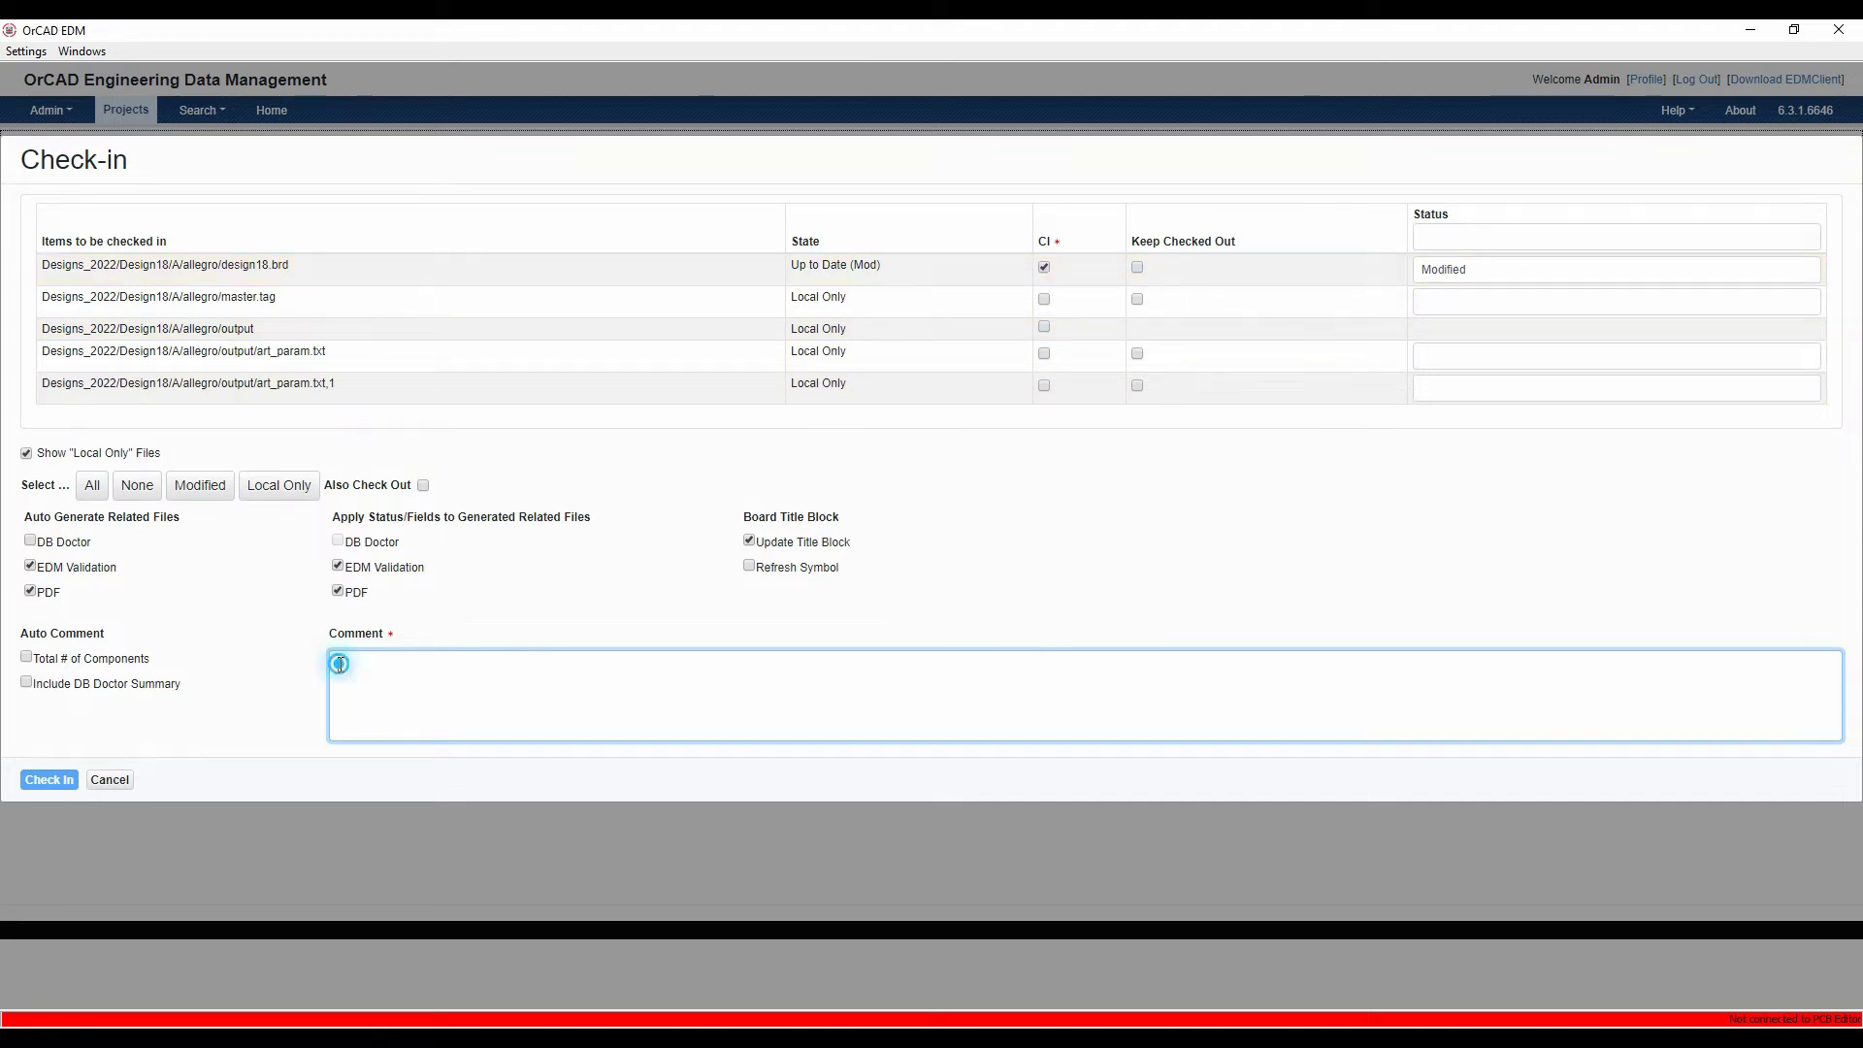
text(s)
key(BackSpace)
key(BackSpace)
key(BackSpace)
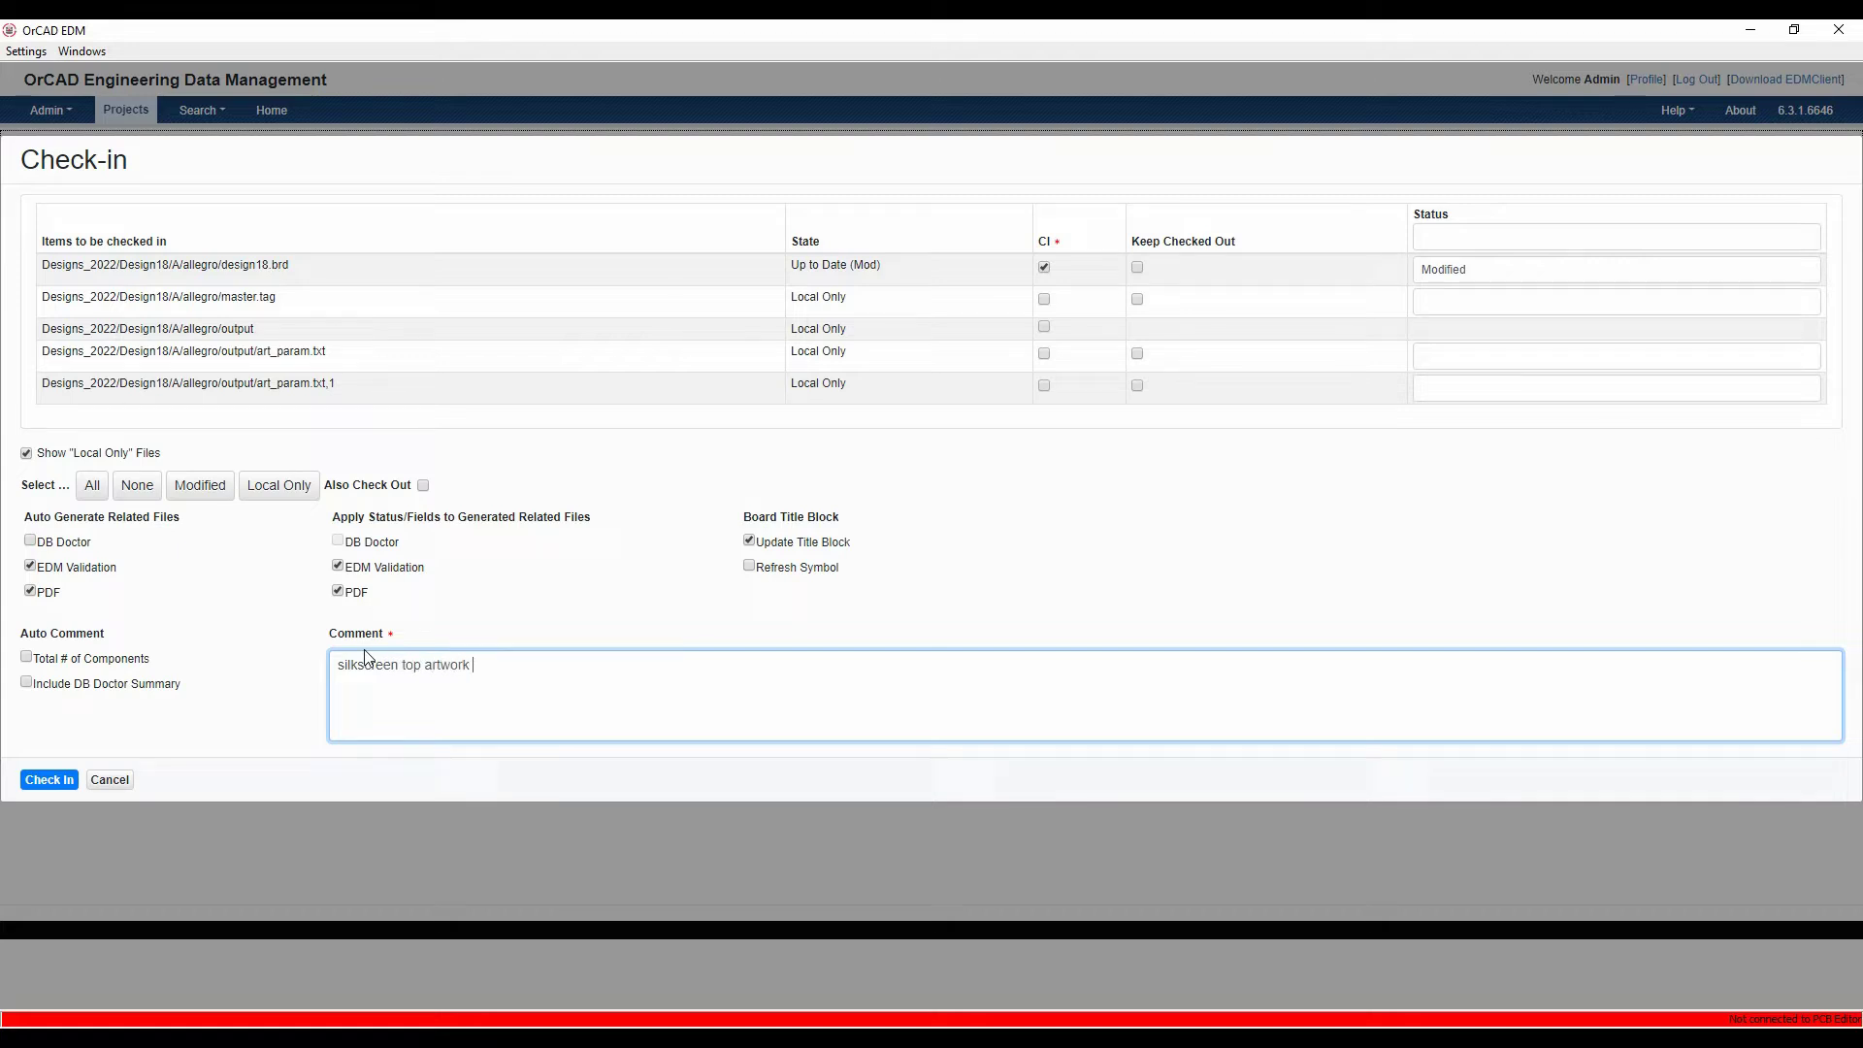
text(dded)
click(750, 542)
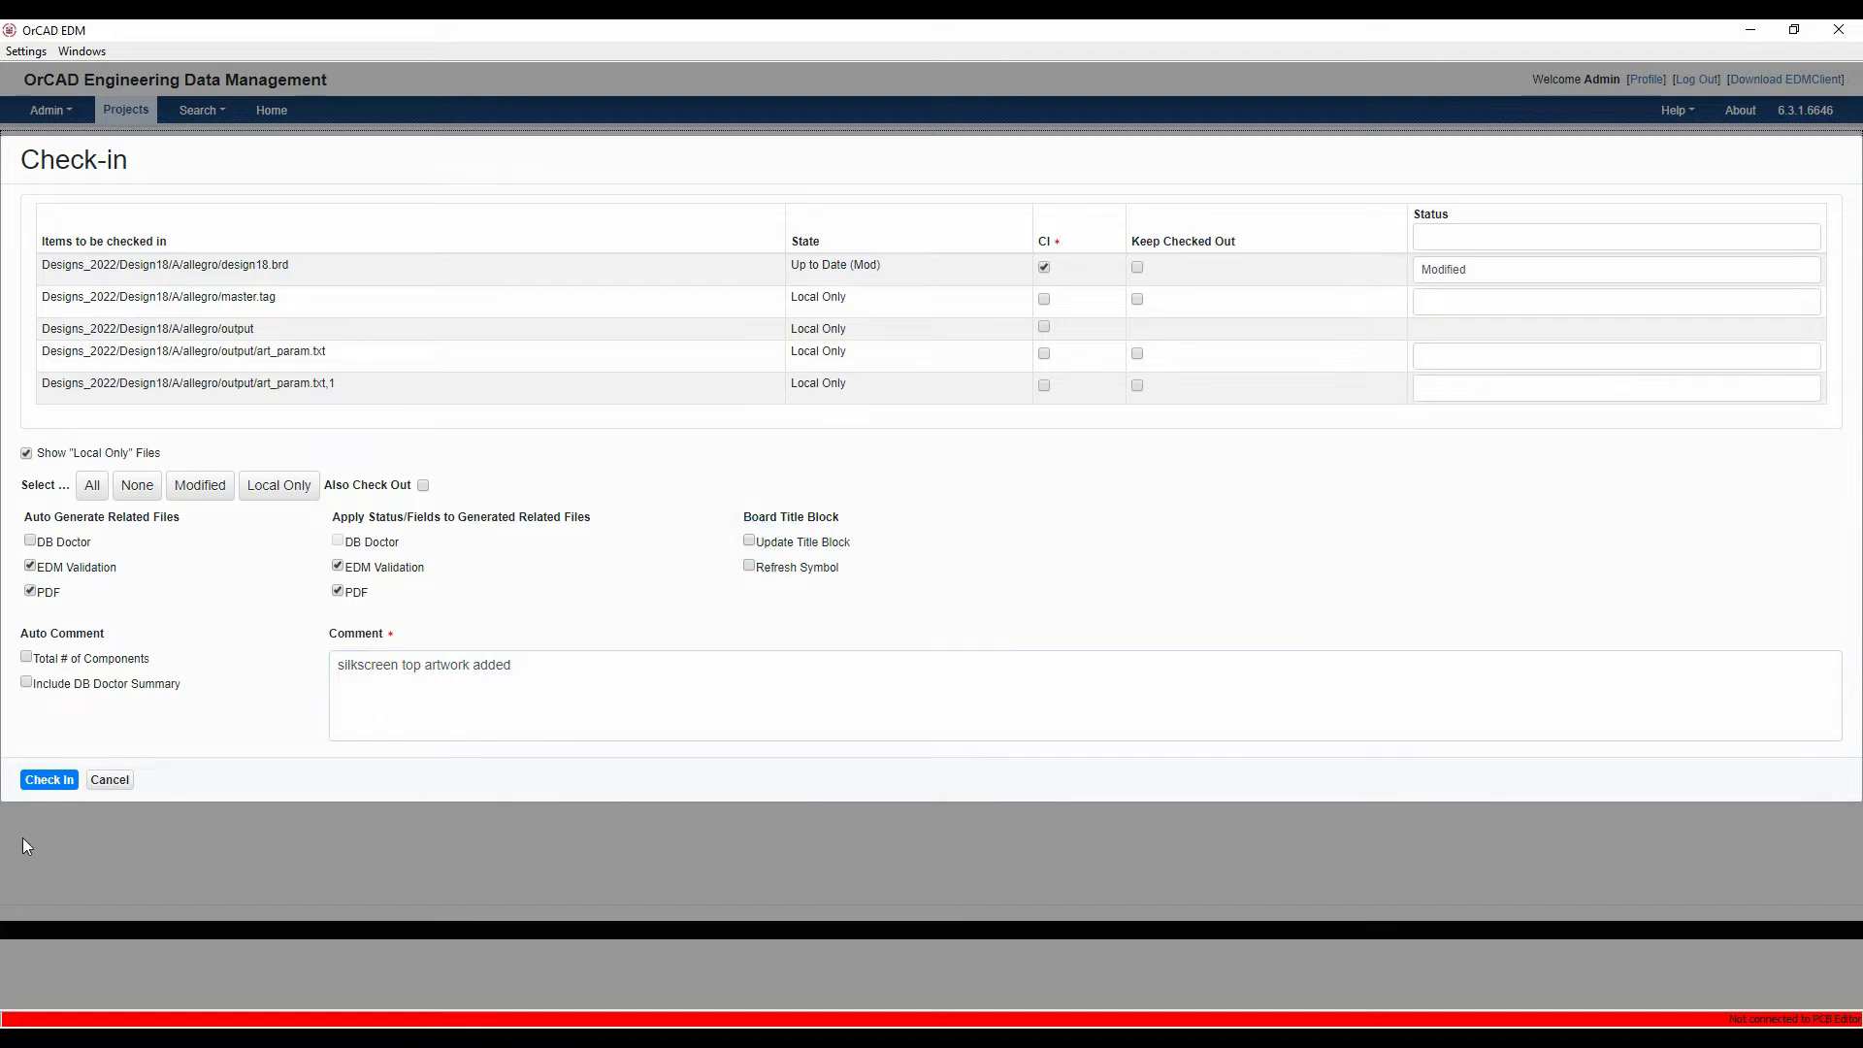
click(39, 784)
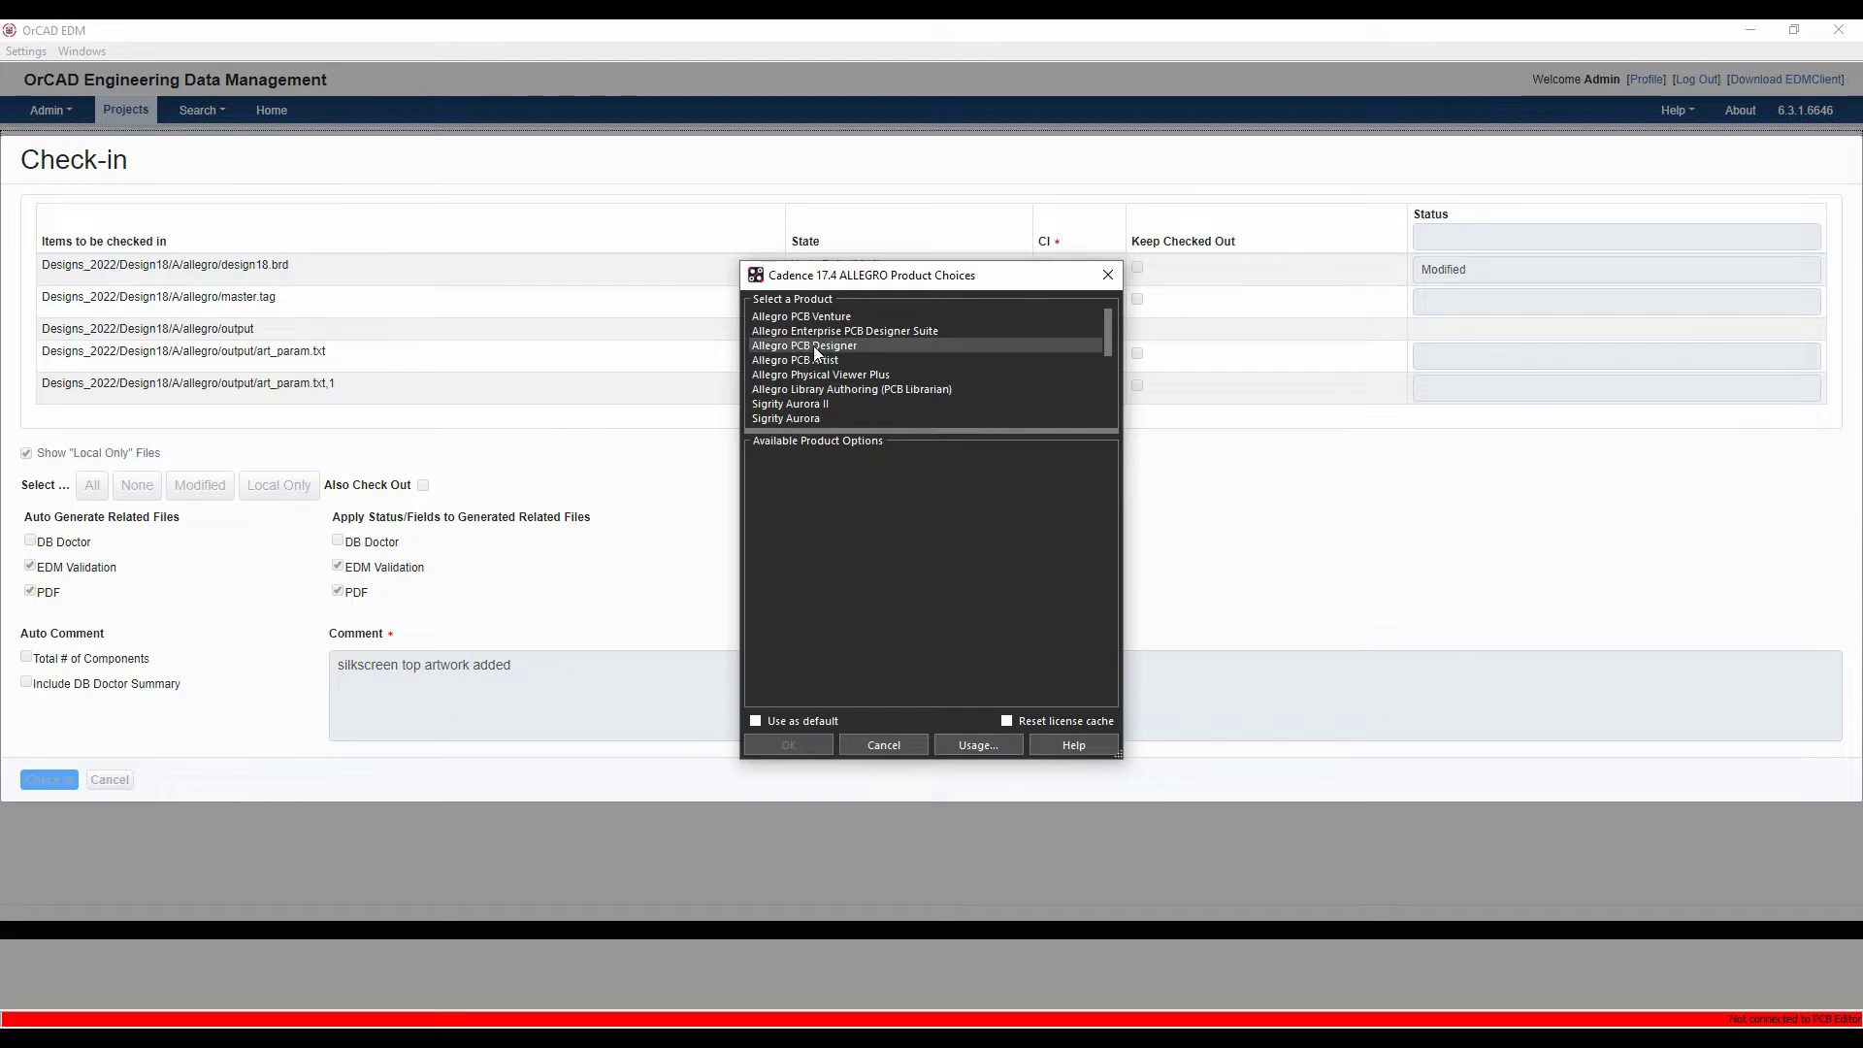
Pick Allegro PCB Designer to finish the check-in, then open EDM_Validation_design18.csv from Reports.
double_click(813, 345)
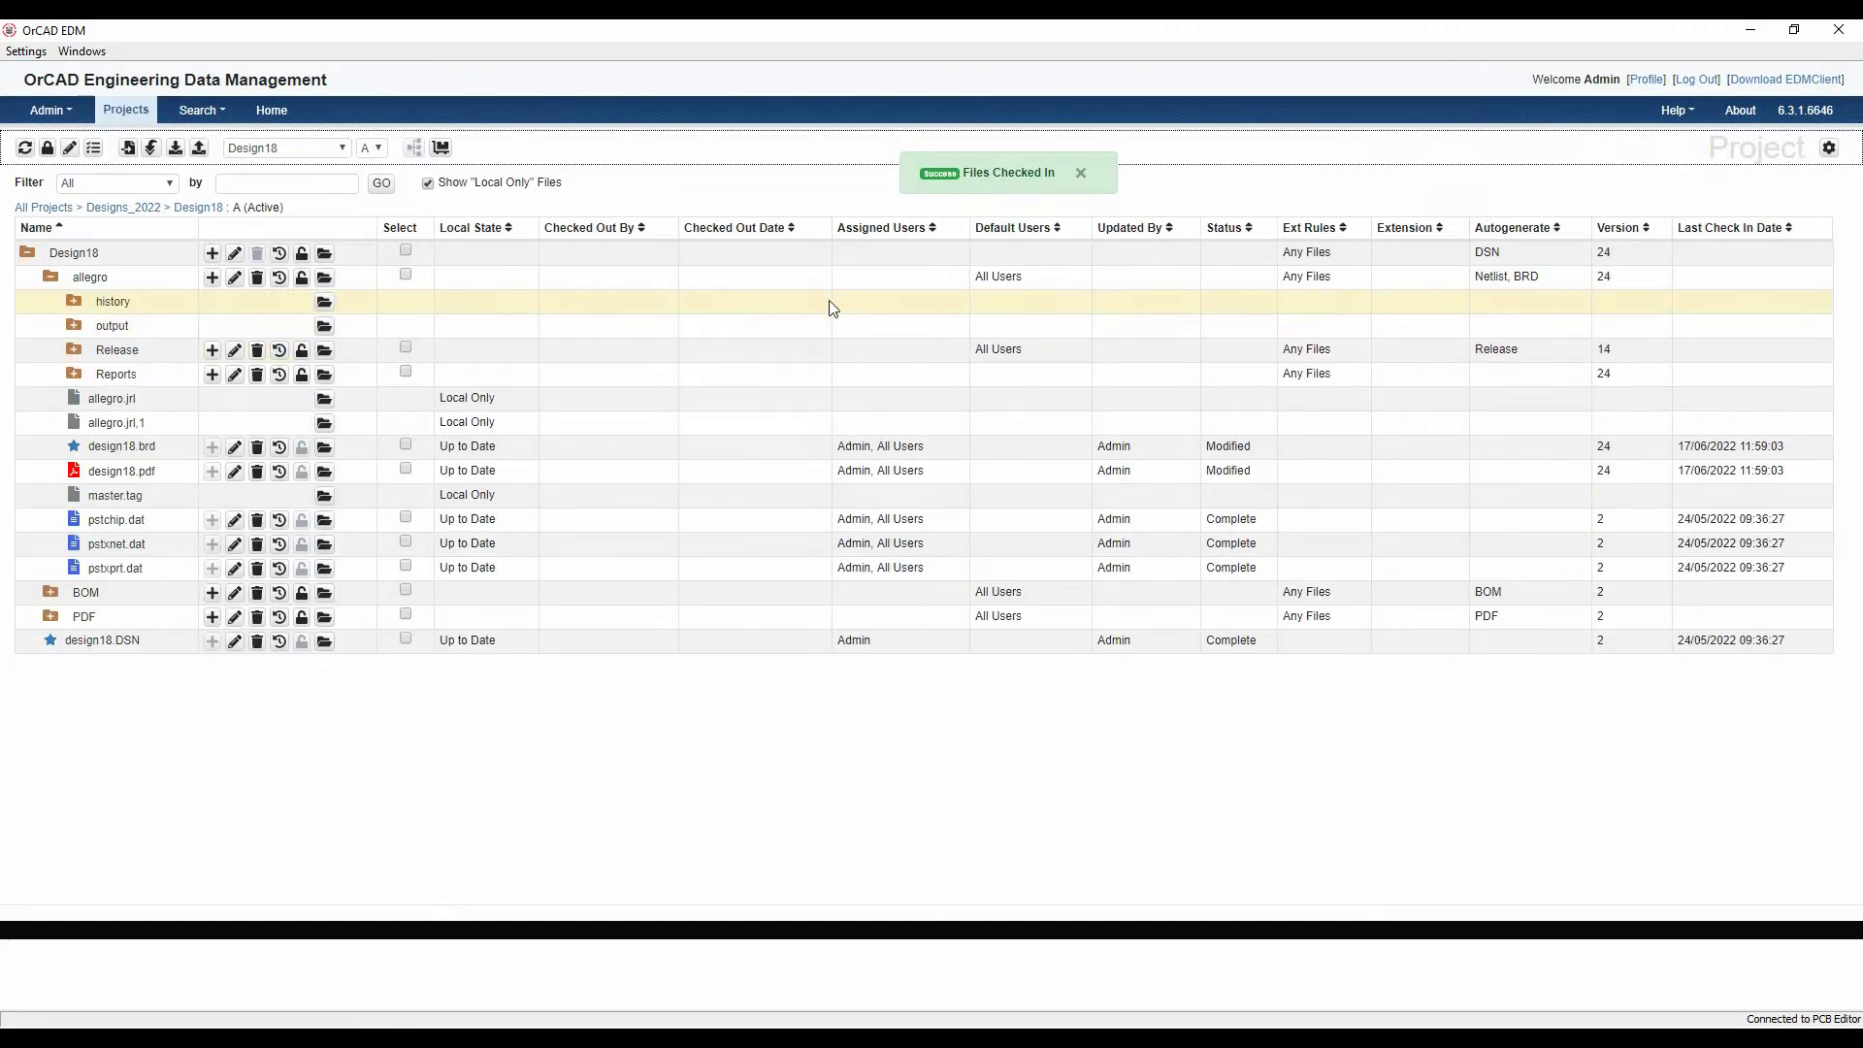
click(74, 375)
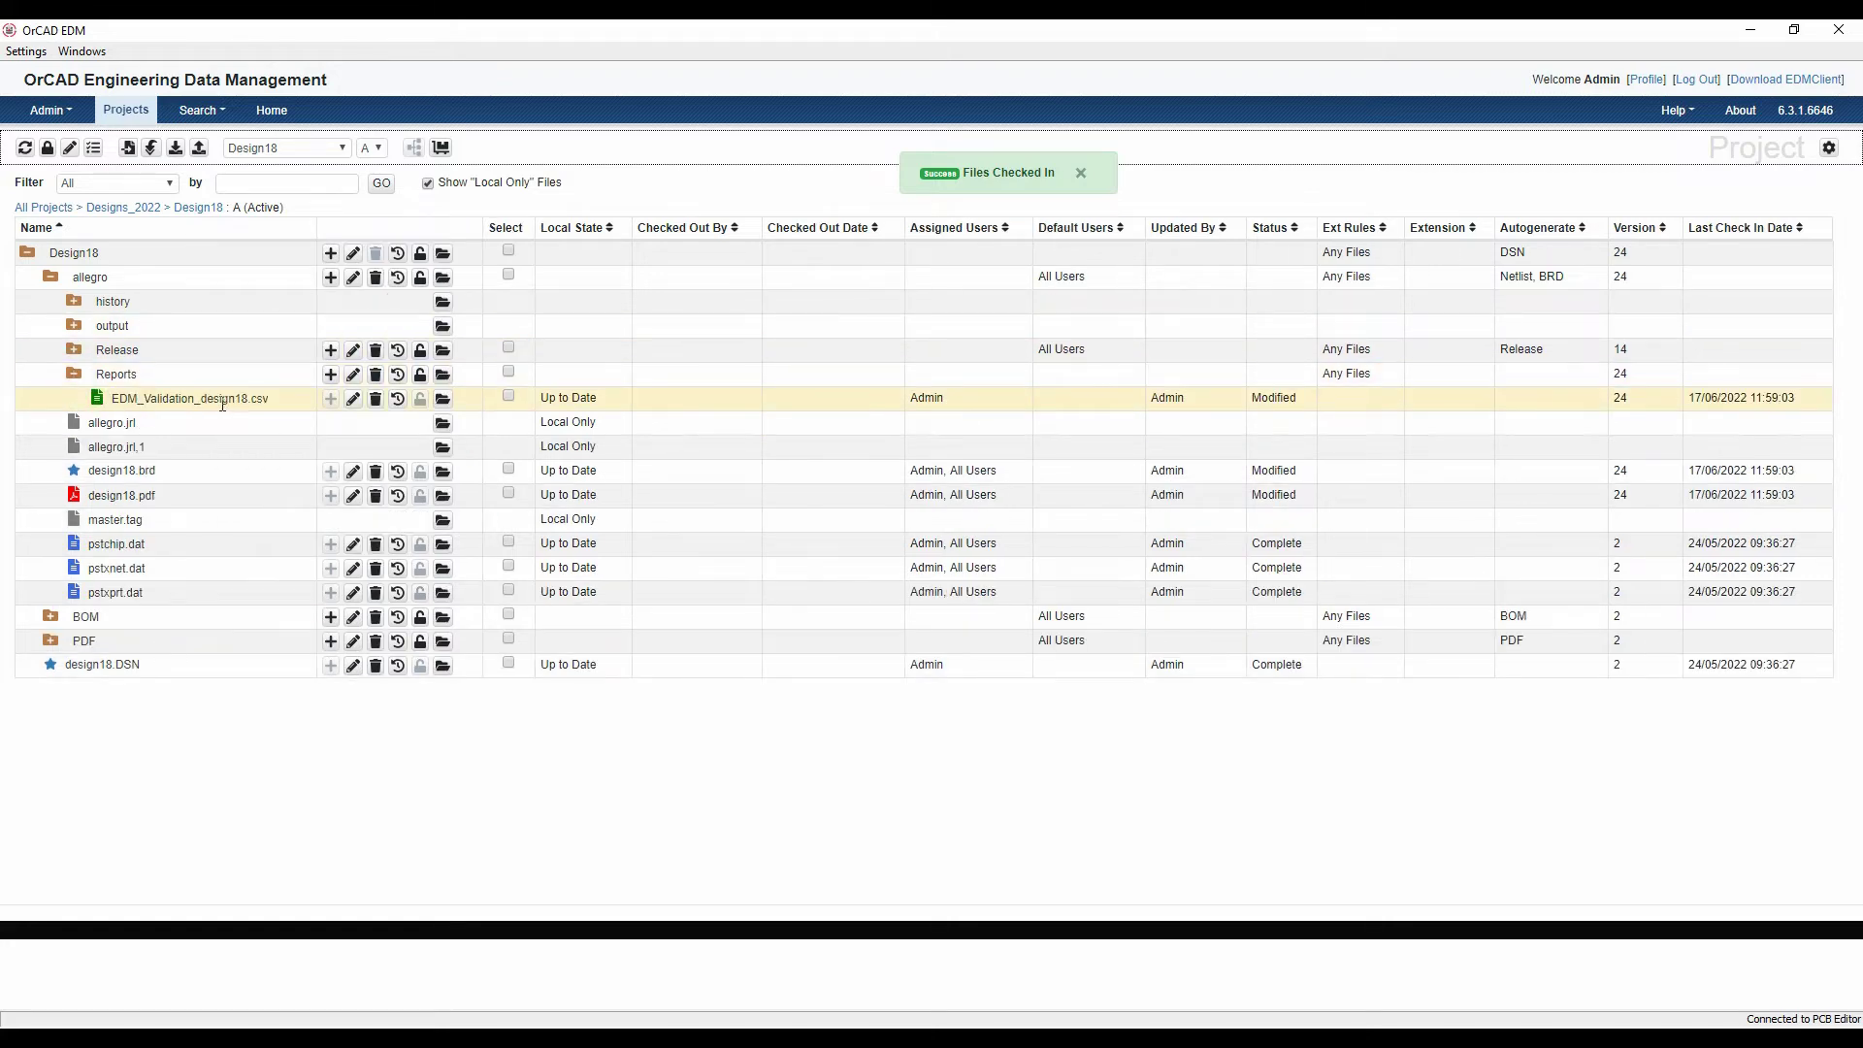
click(443, 402)
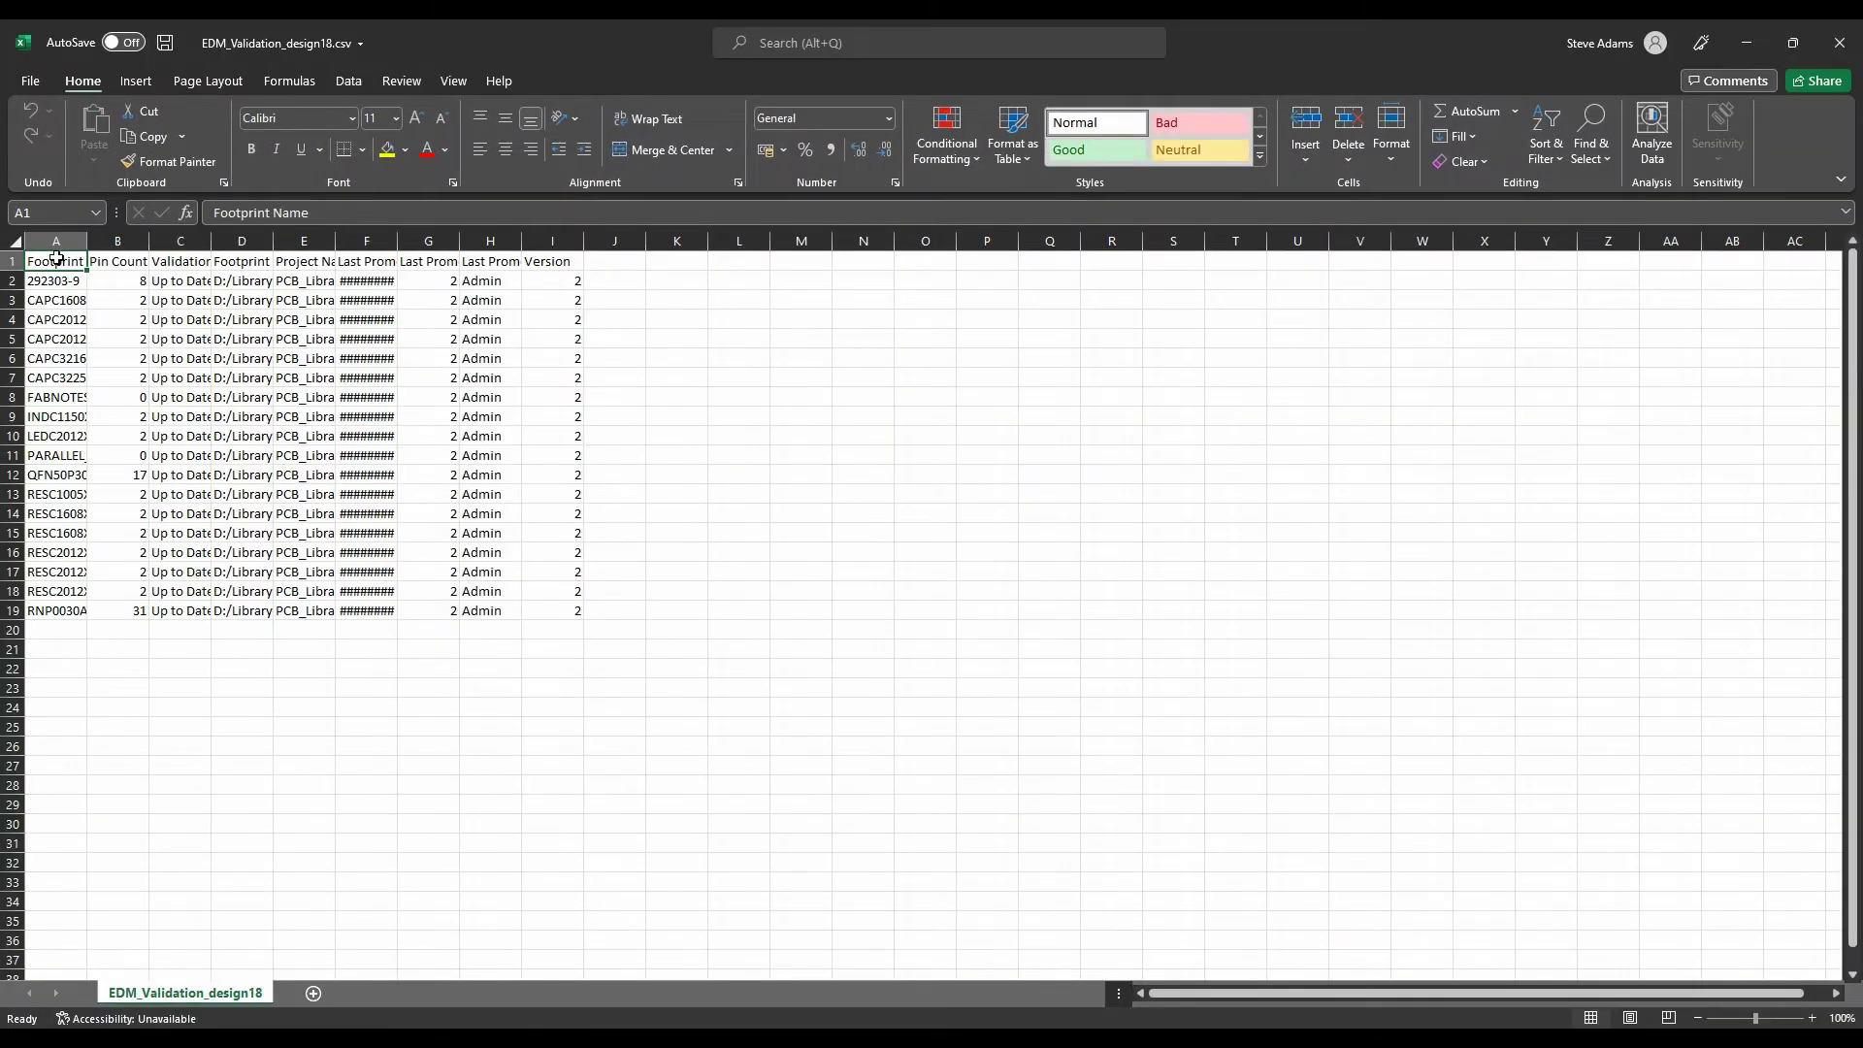
Autofit every column of the validation report, then close Excel without saving.
click(14, 240)
double_click(148, 241)
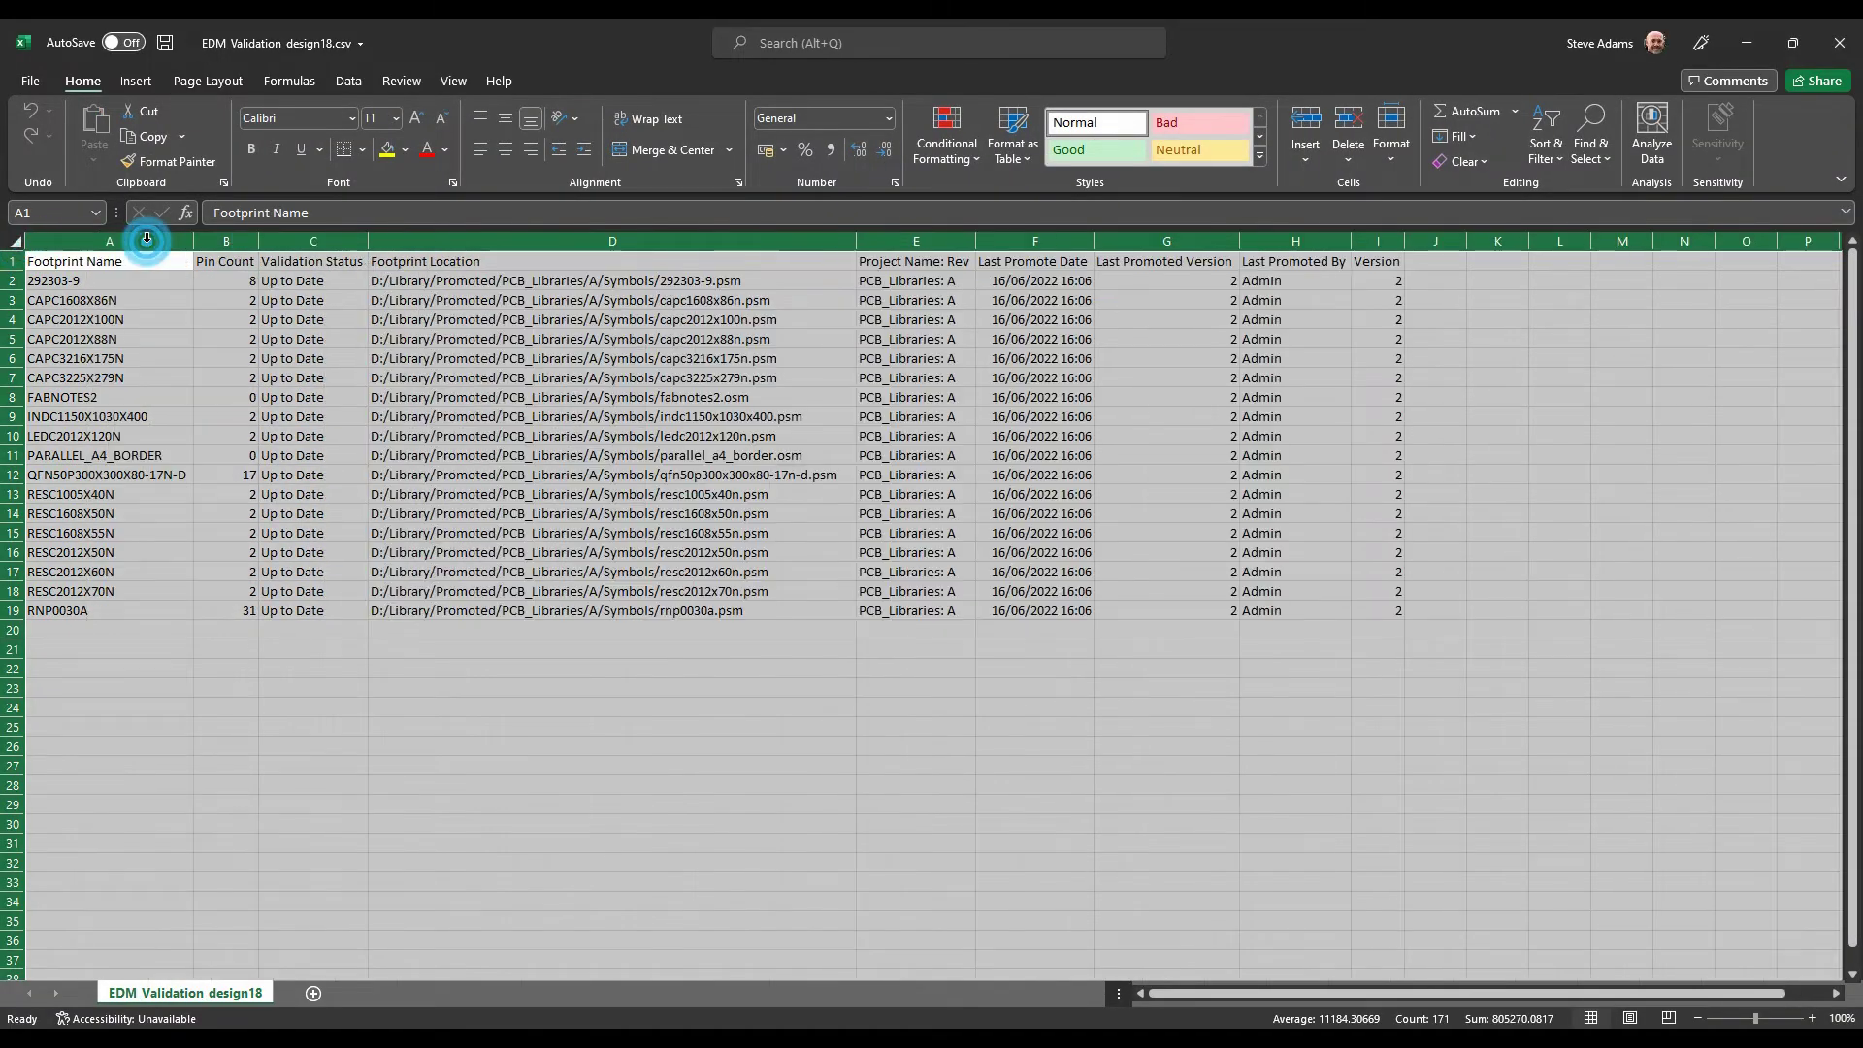
click(363, 635)
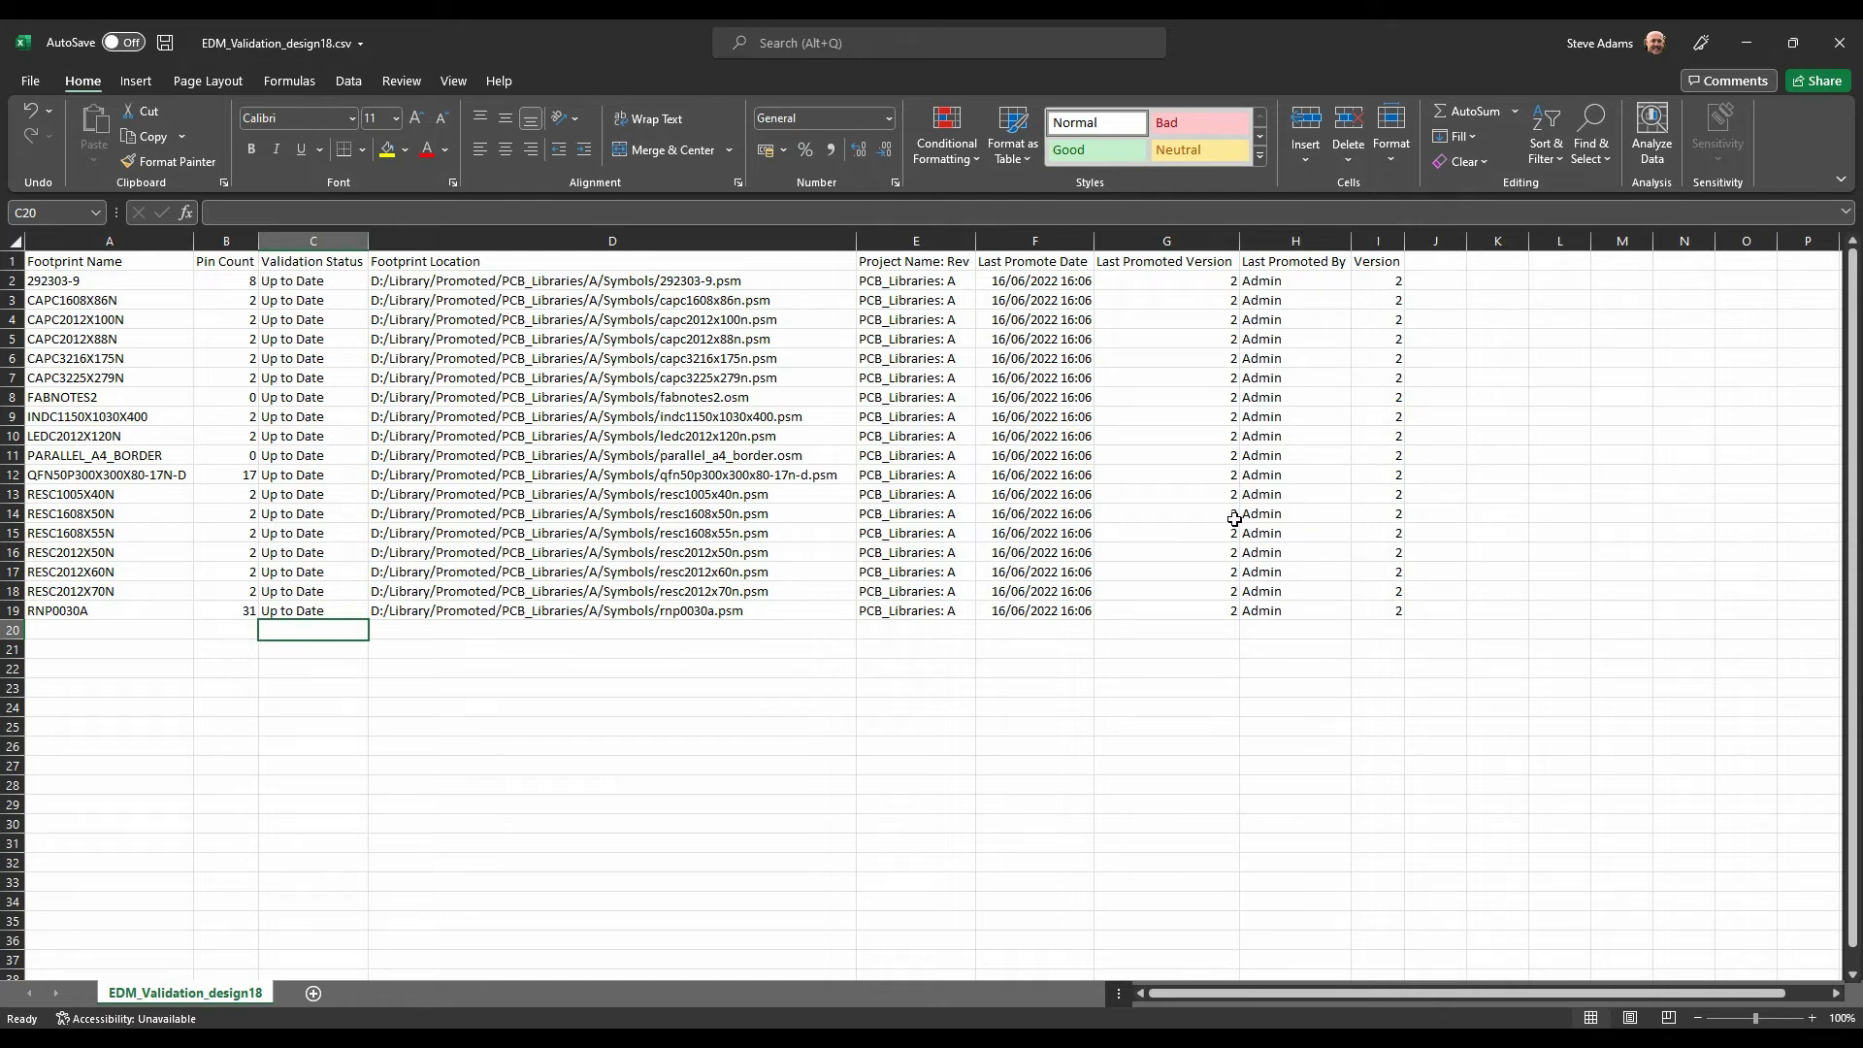
click(1840, 43)
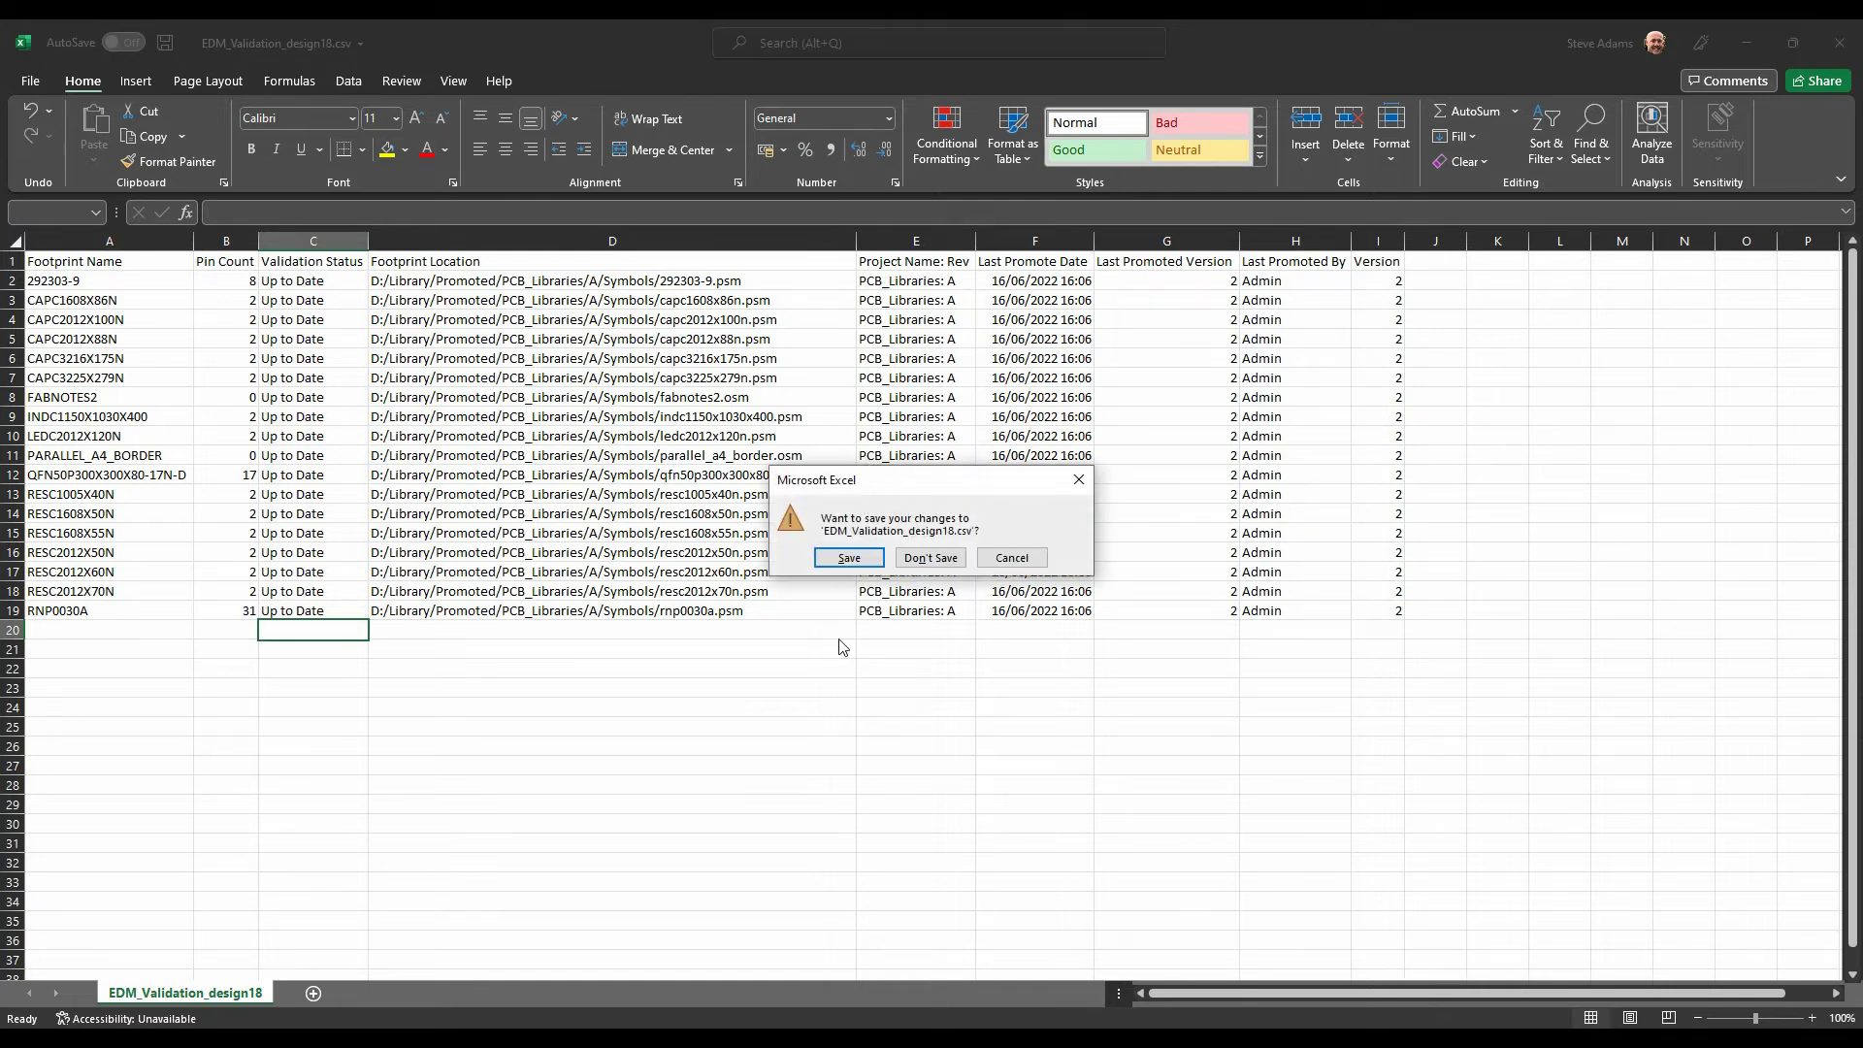
click(930, 557)
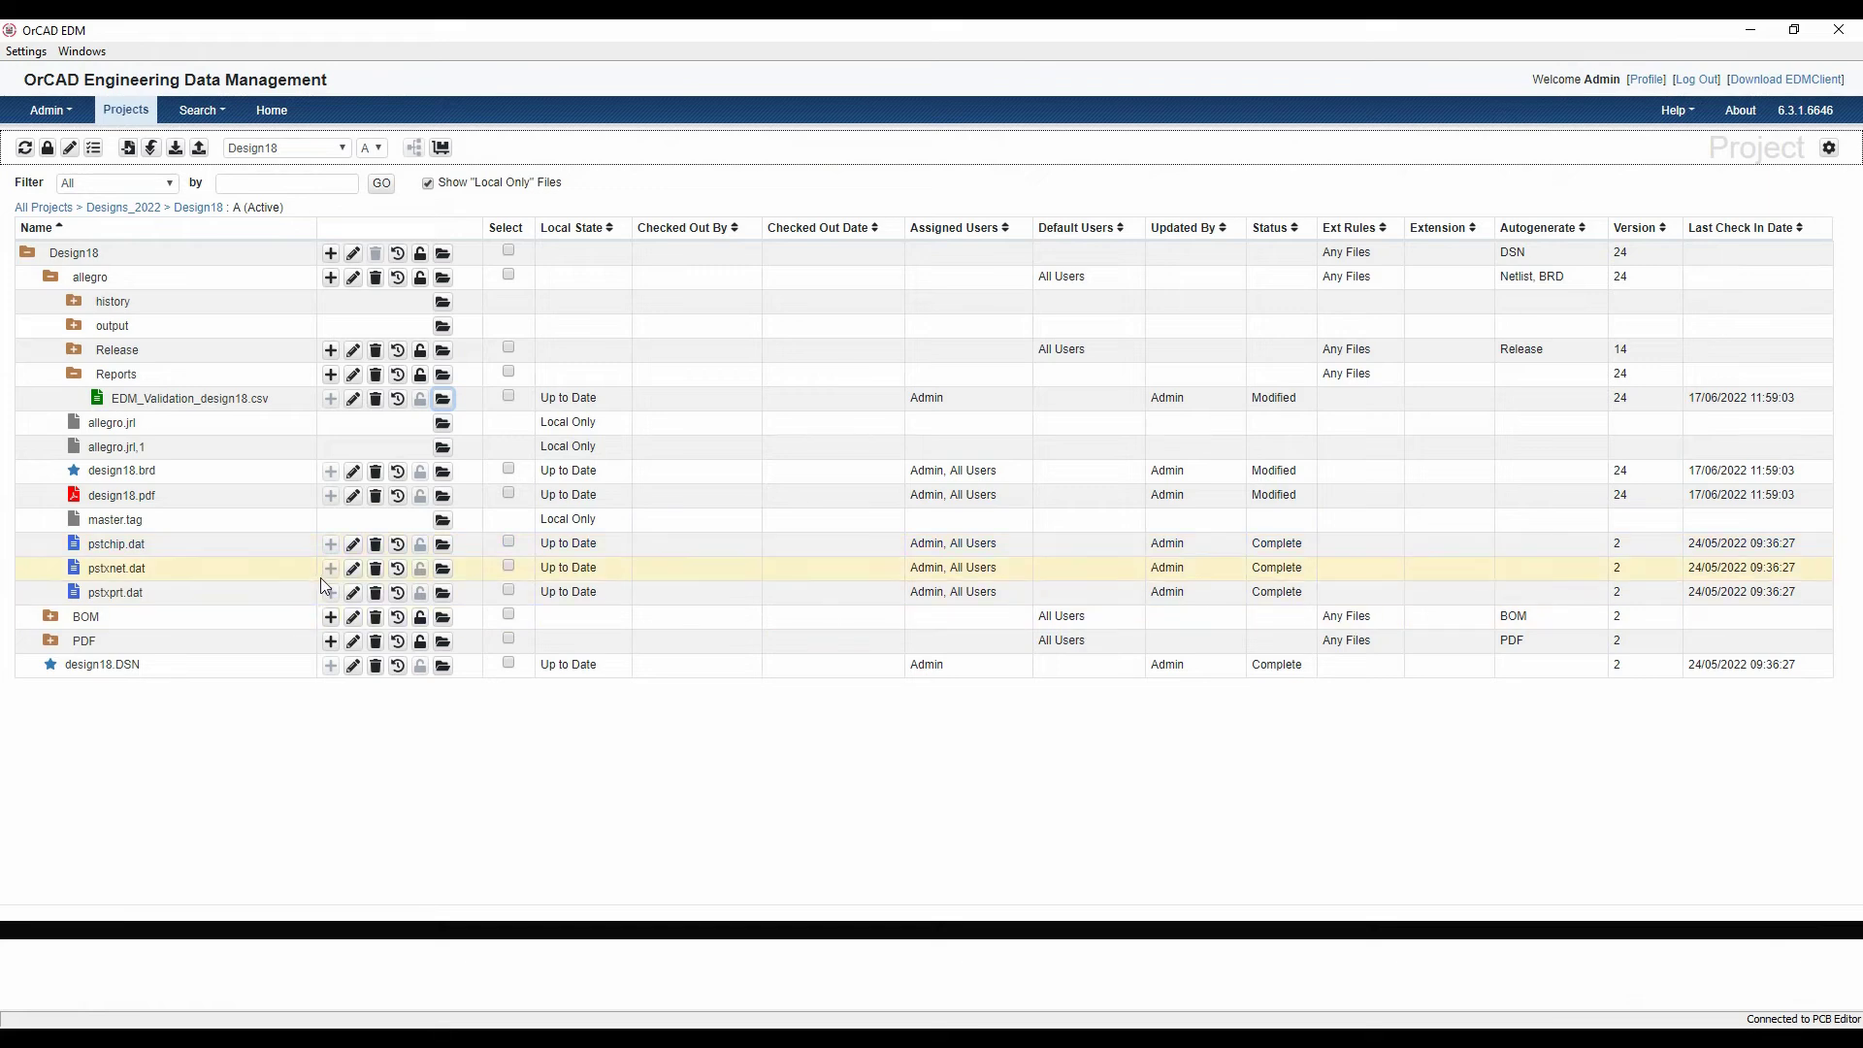
click(398, 472)
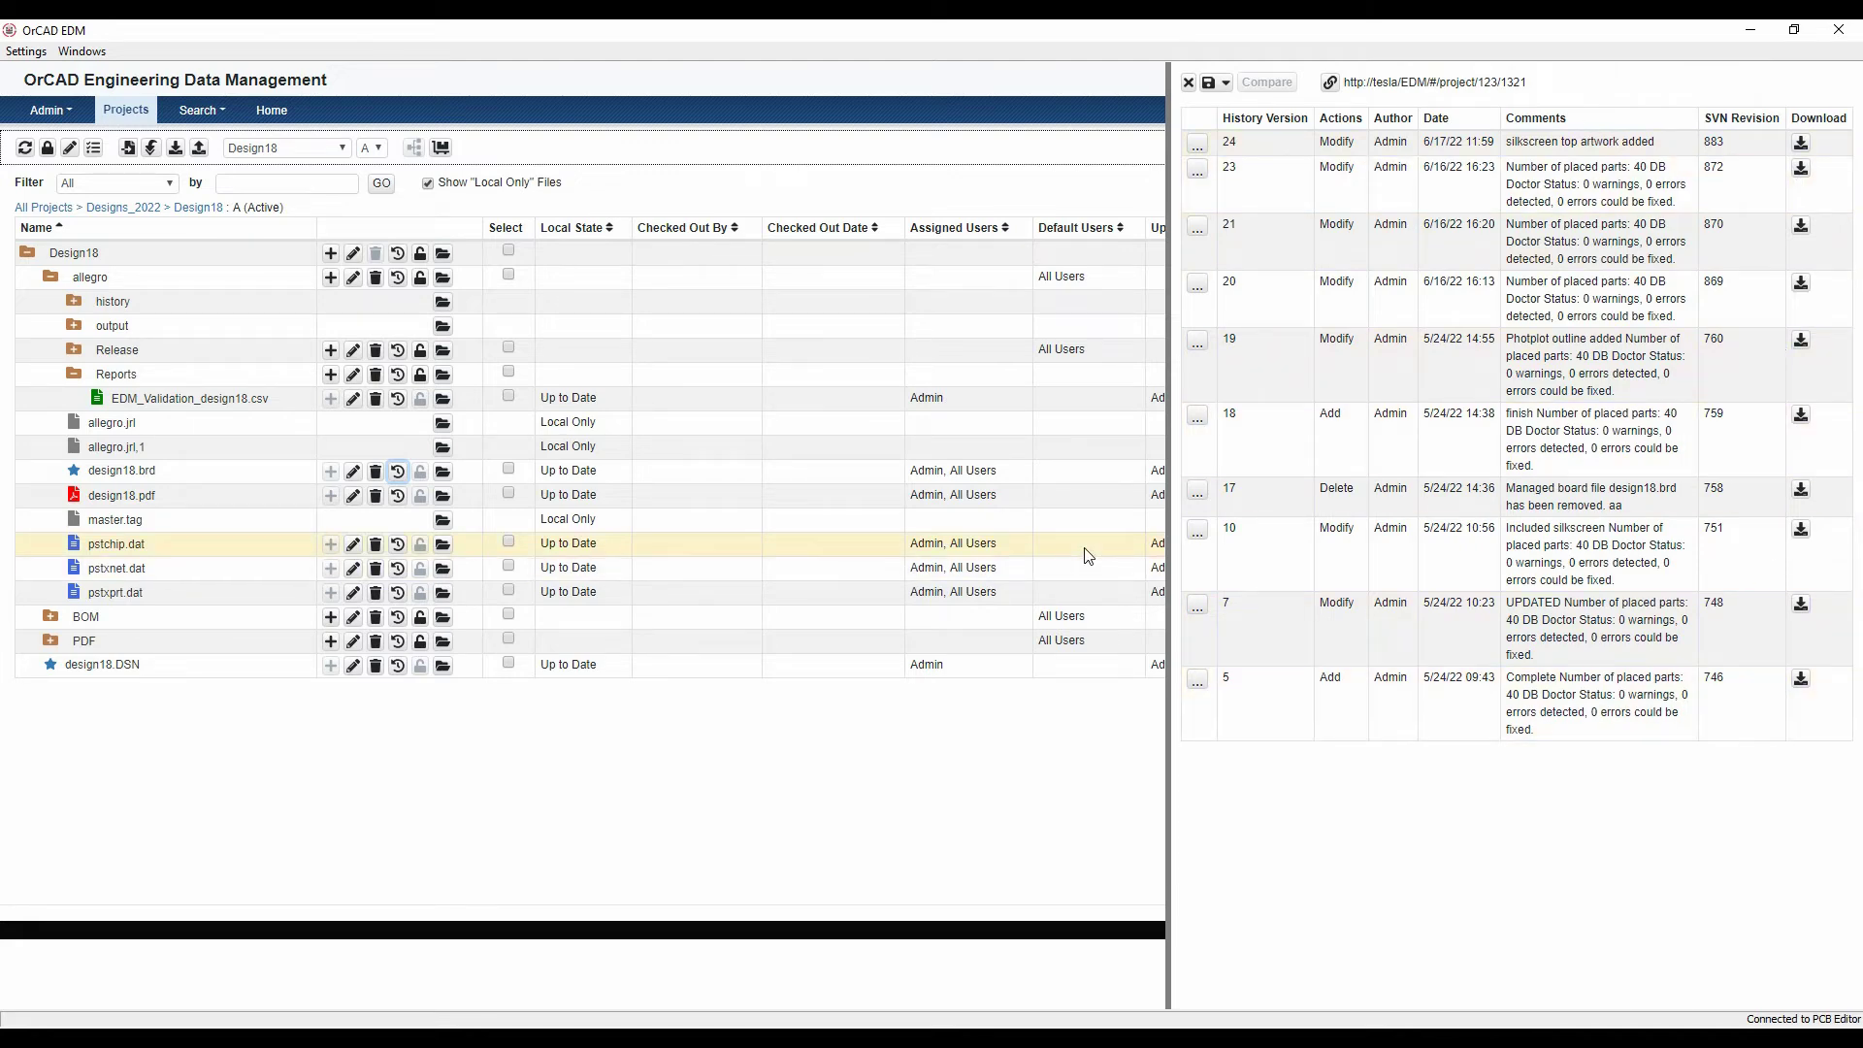
click(1188, 84)
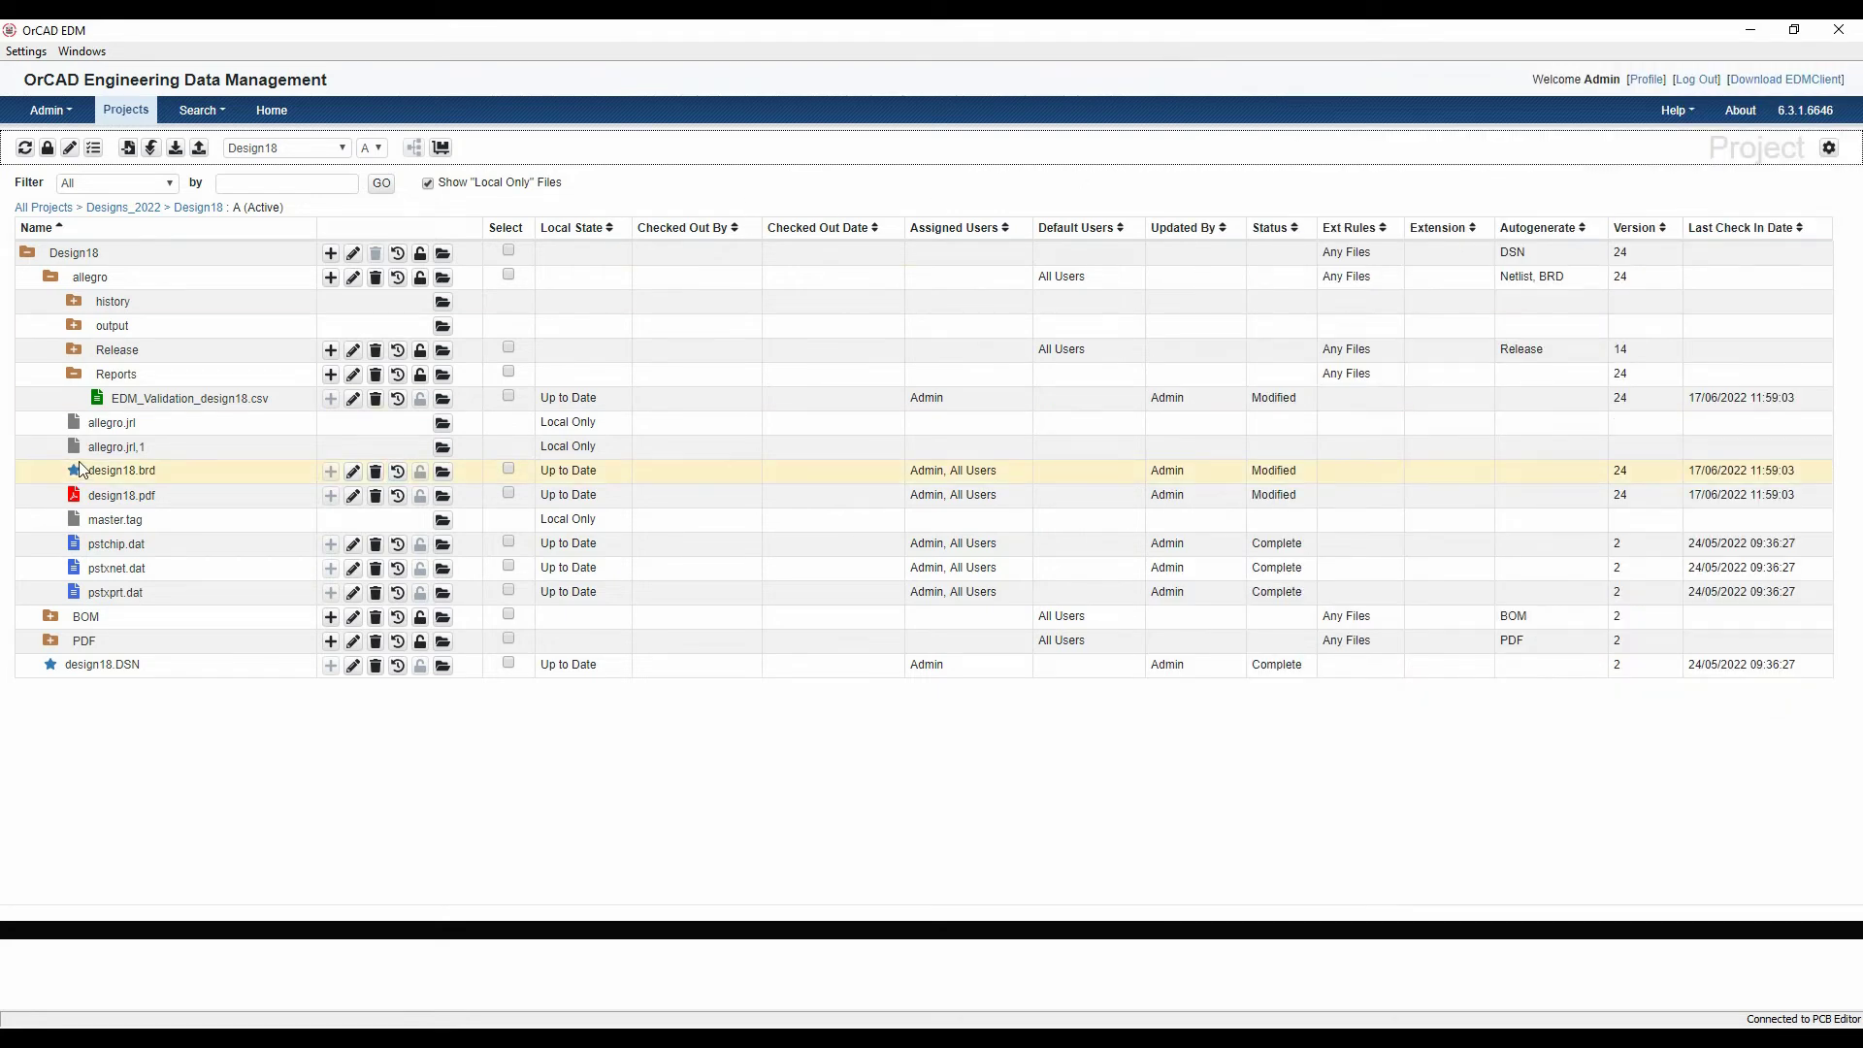
Package Design18 for release without IPC-356, including the schematic DSN and BOM files, declining net impedance averaging.
click(441, 147)
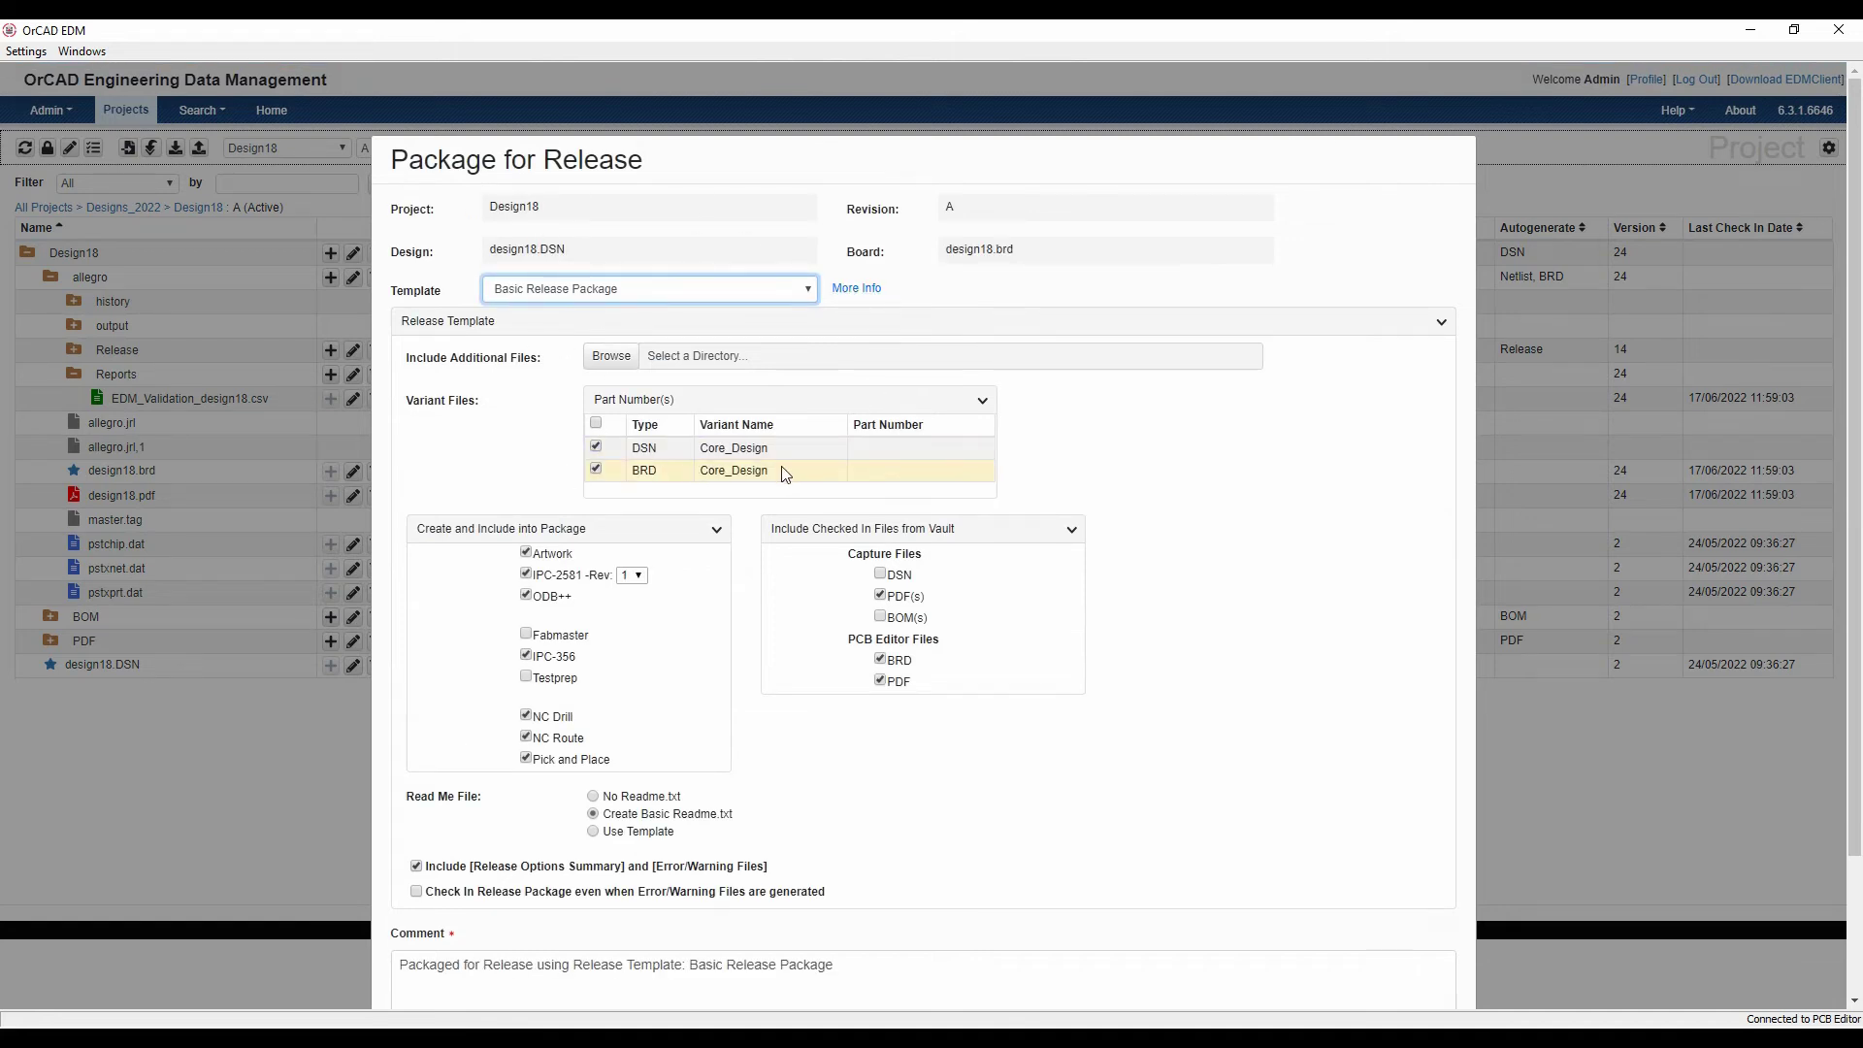
click(527, 657)
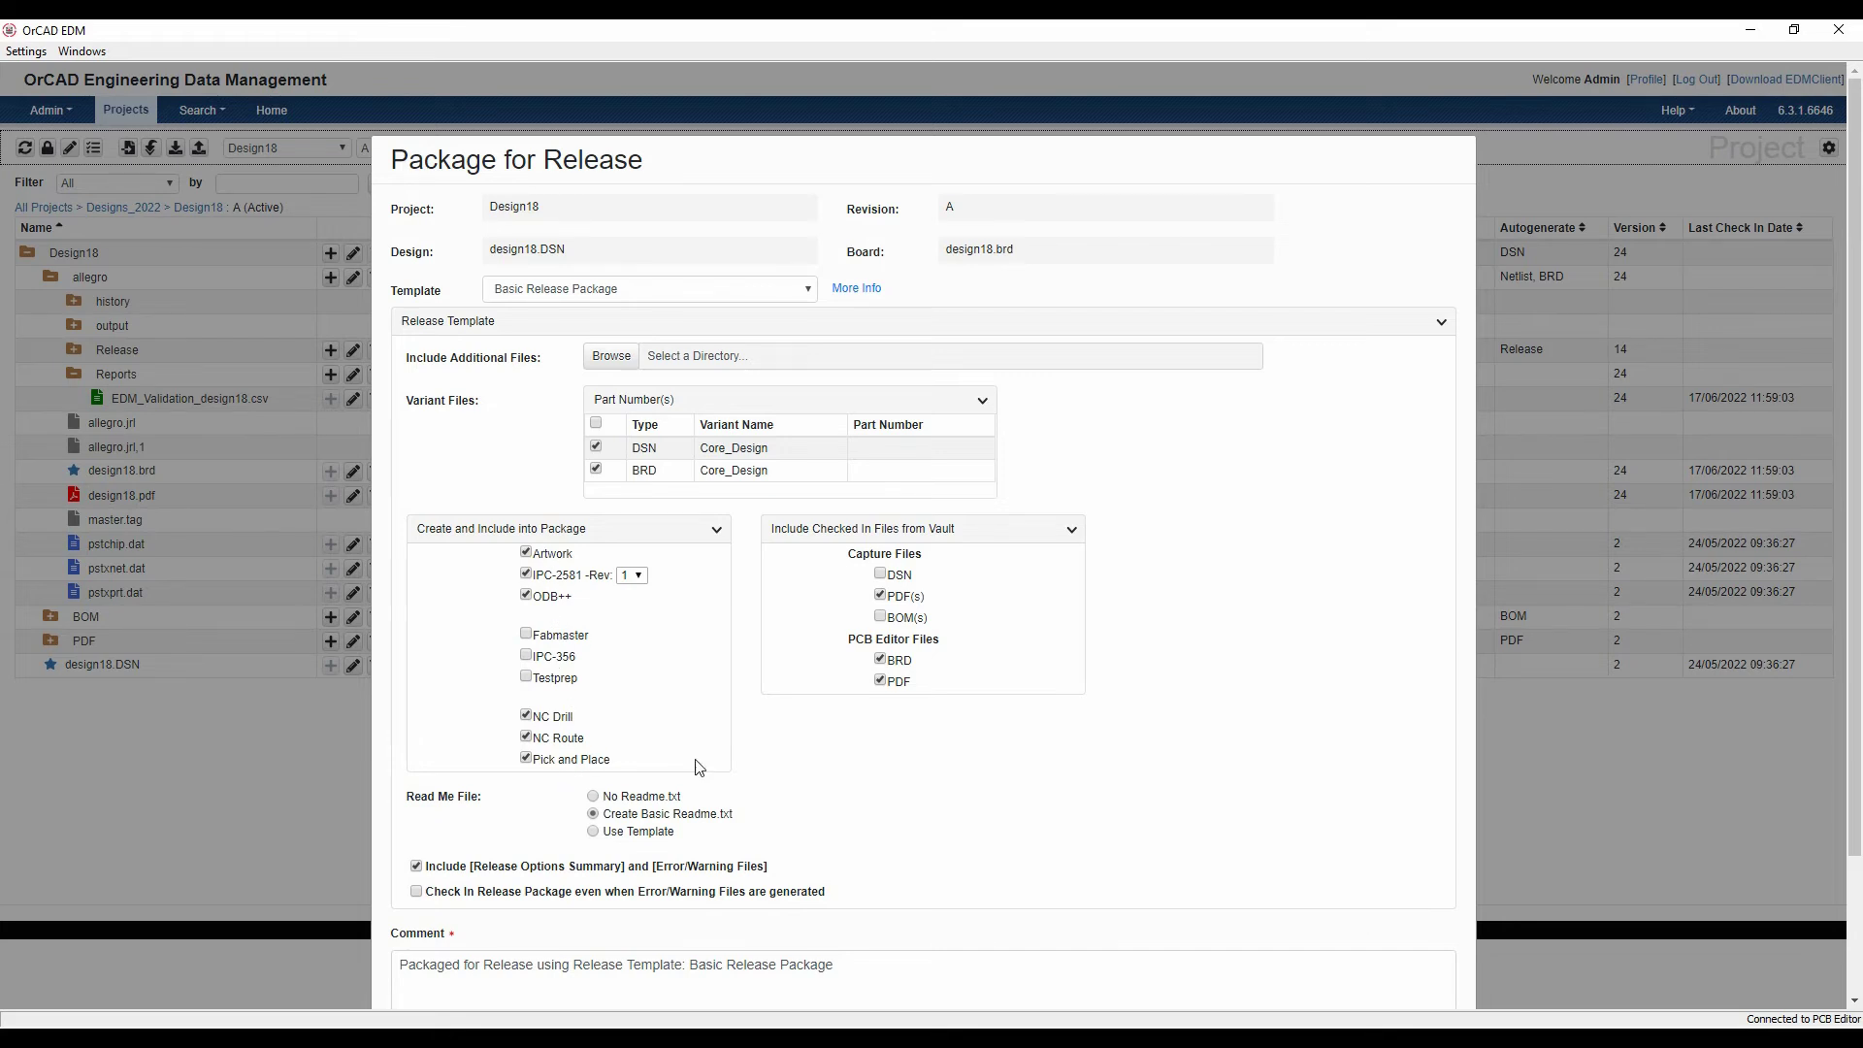
click(882, 575)
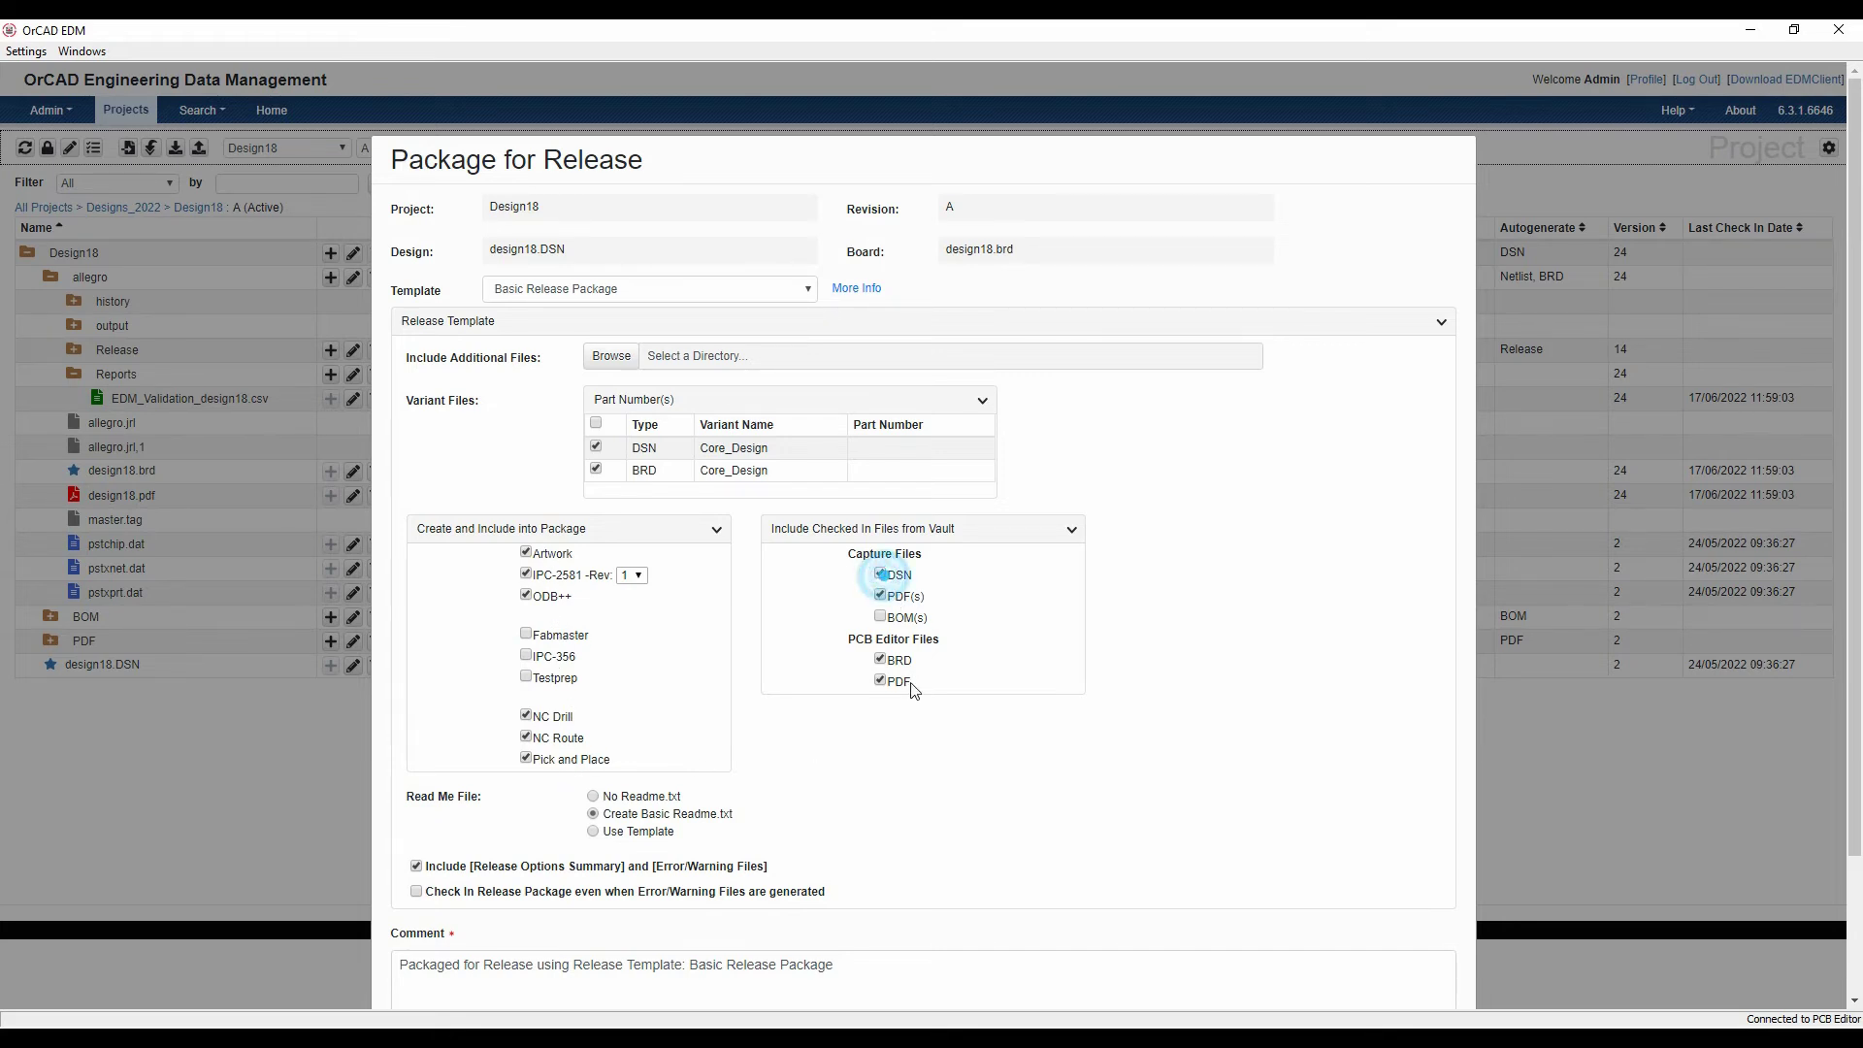
click(892, 624)
scroll(495, 891, down, 2)
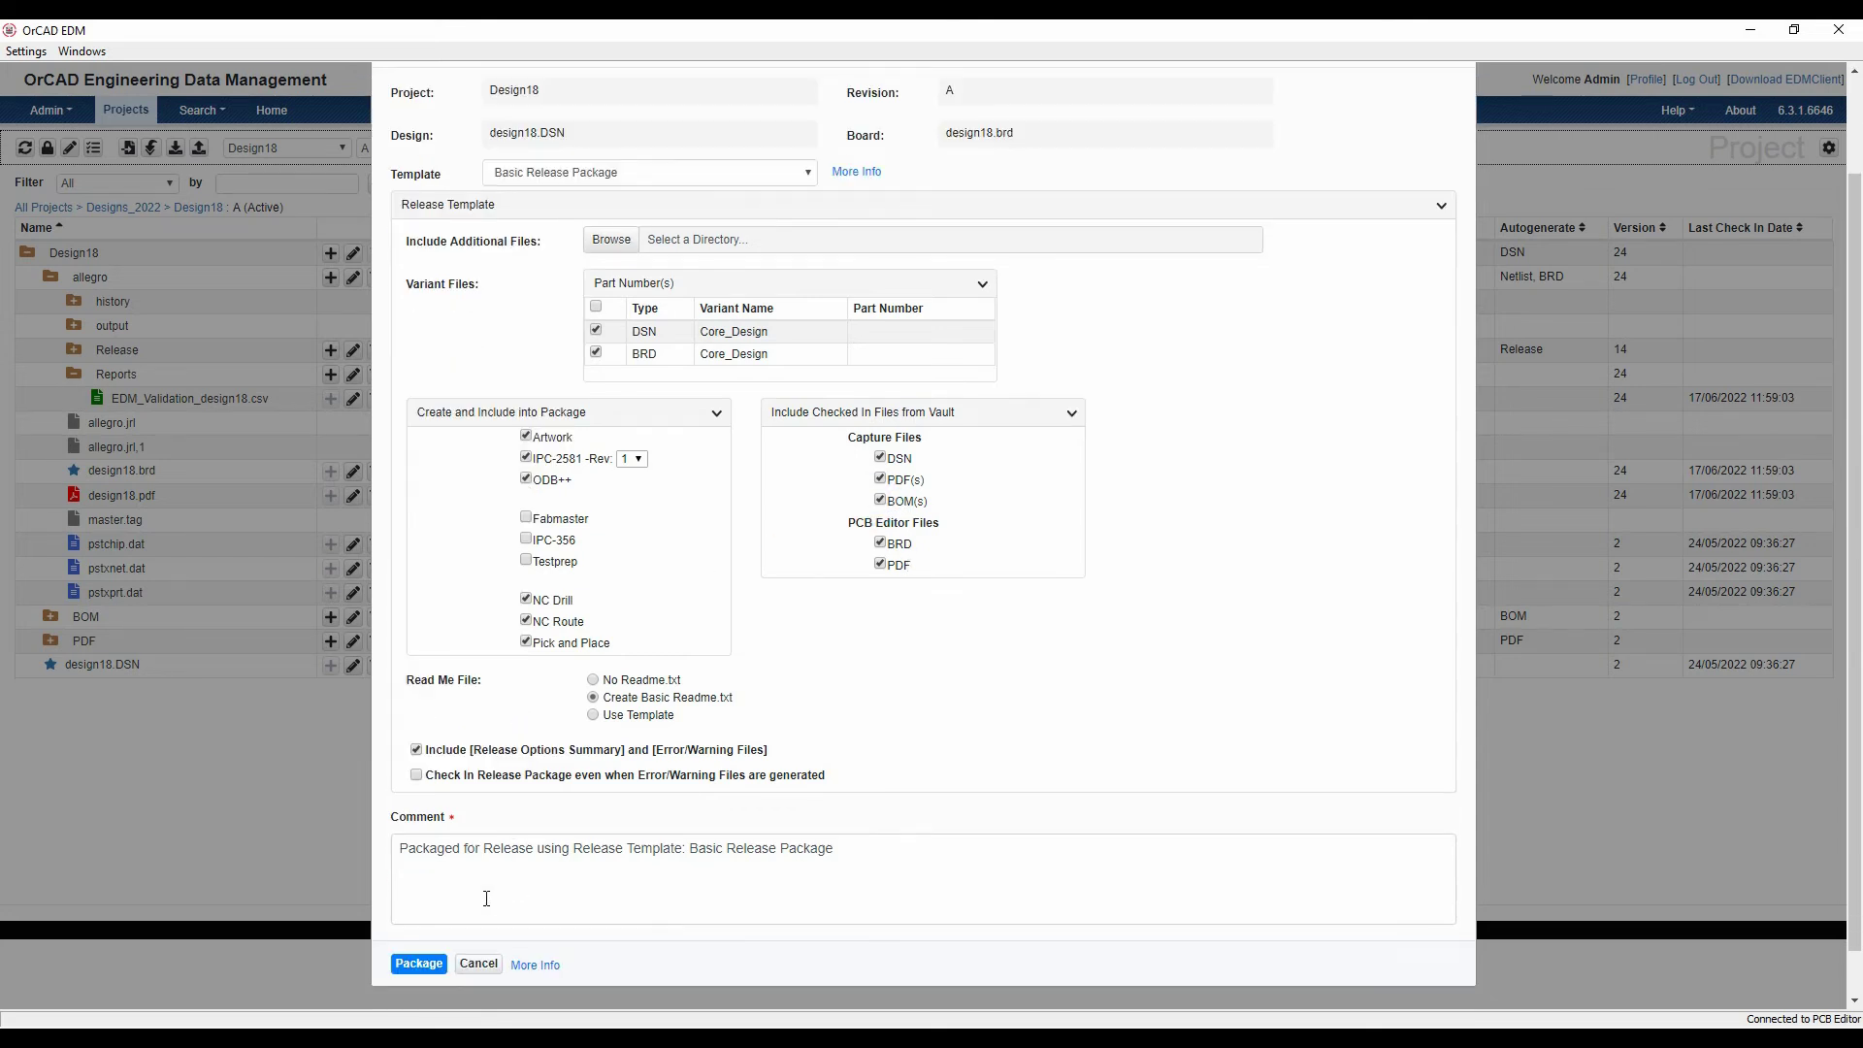
click(420, 964)
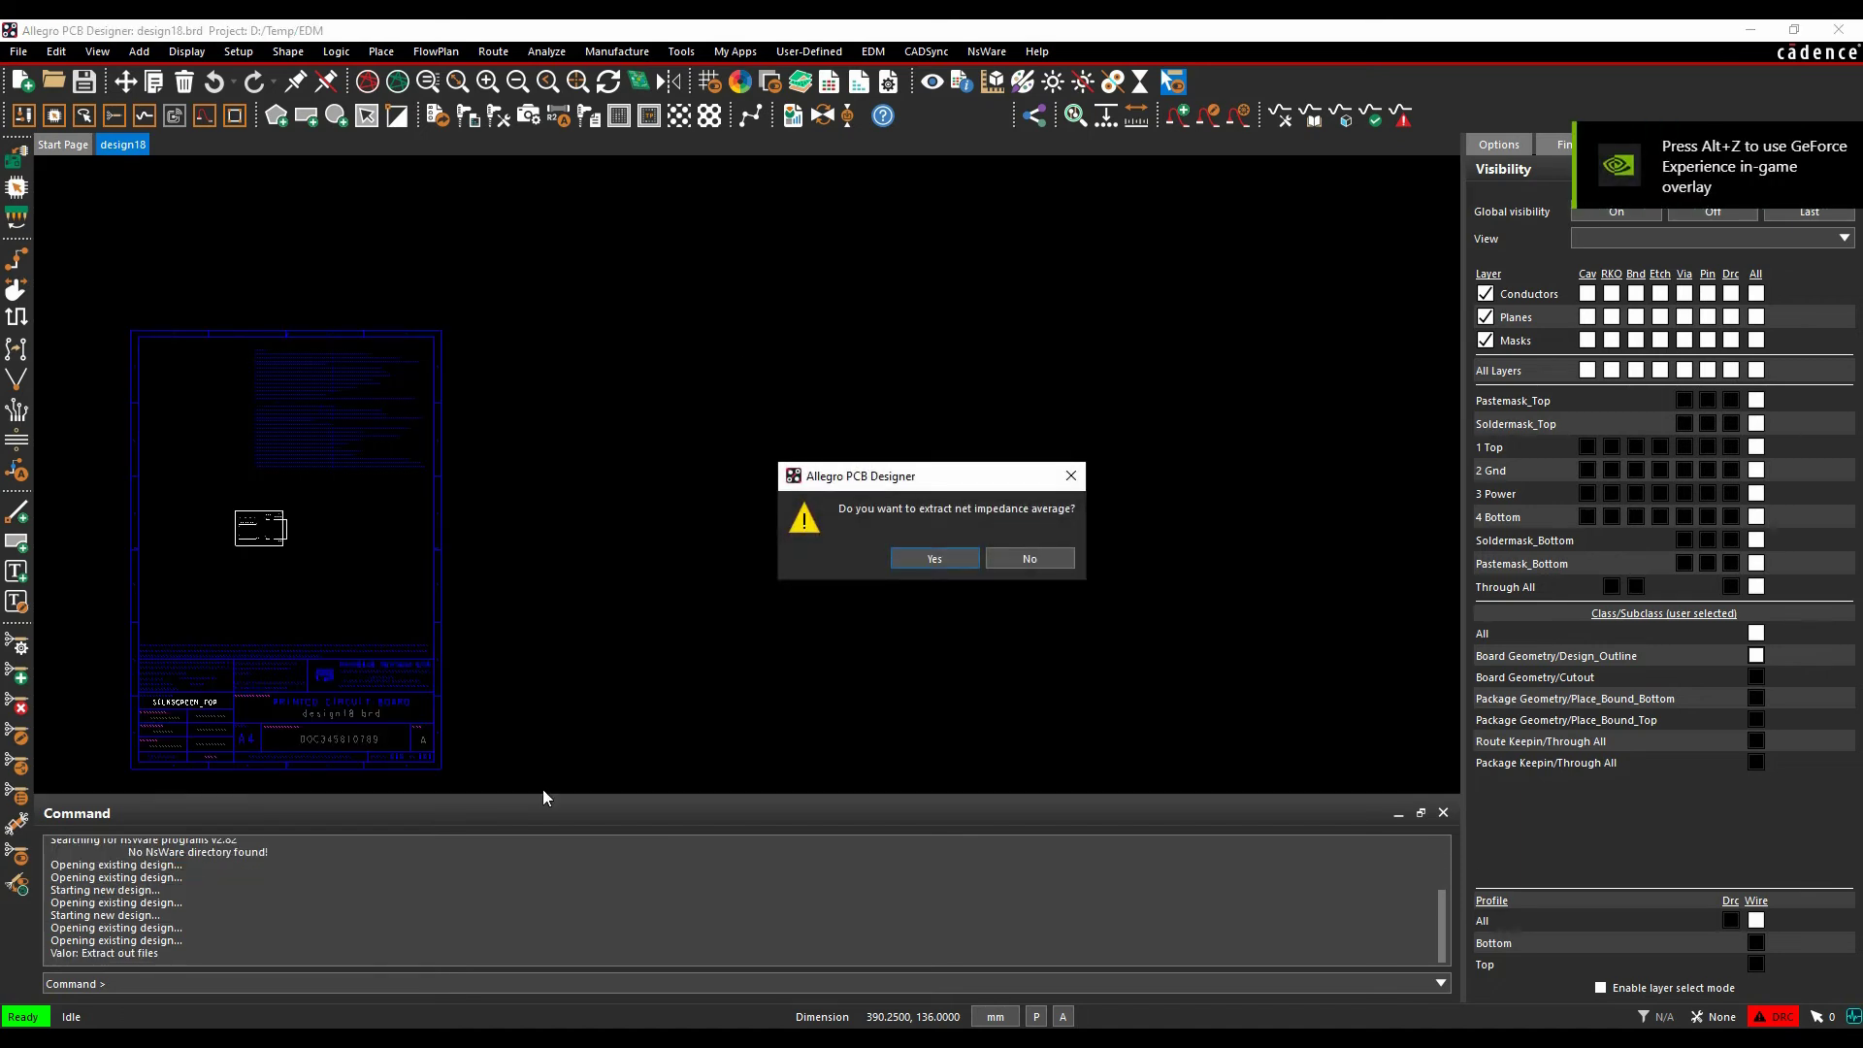
click(1032, 559)
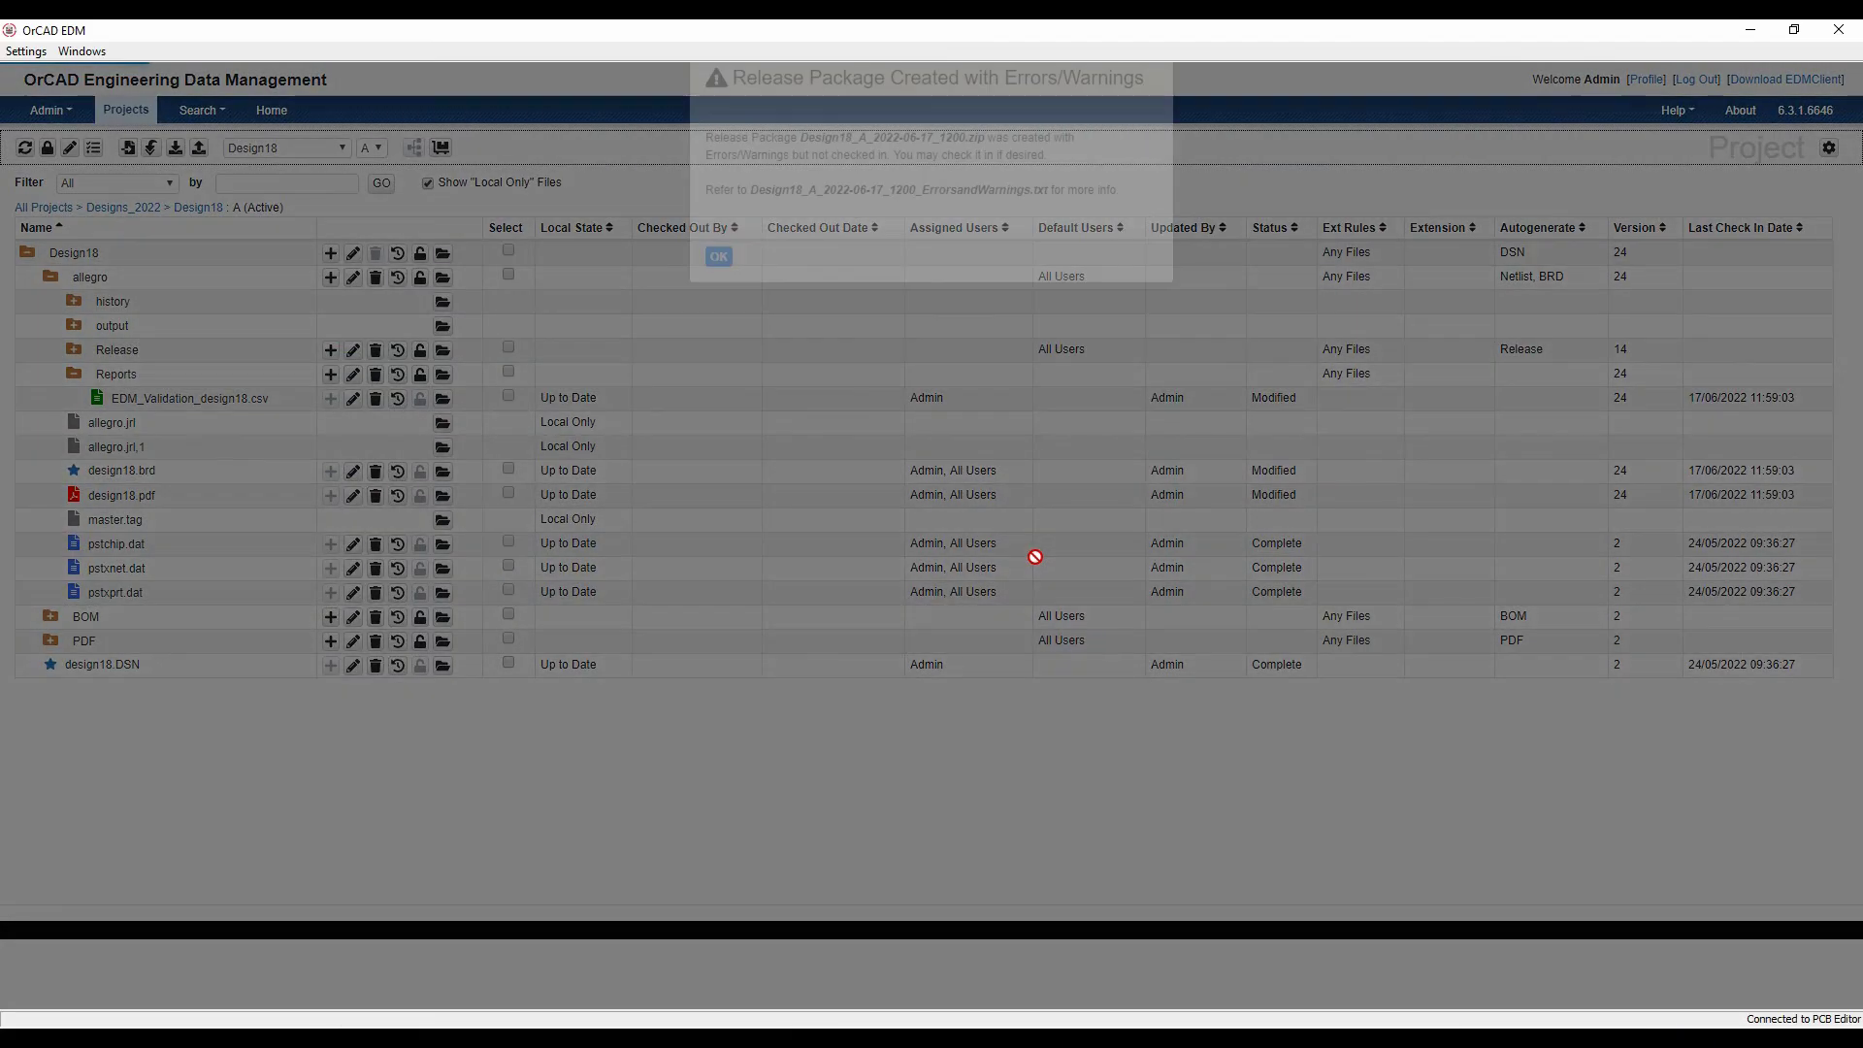
Open Design18_A_2022-06-17_1200.zip from the EDM Release folder in File Explorer.
click(715, 297)
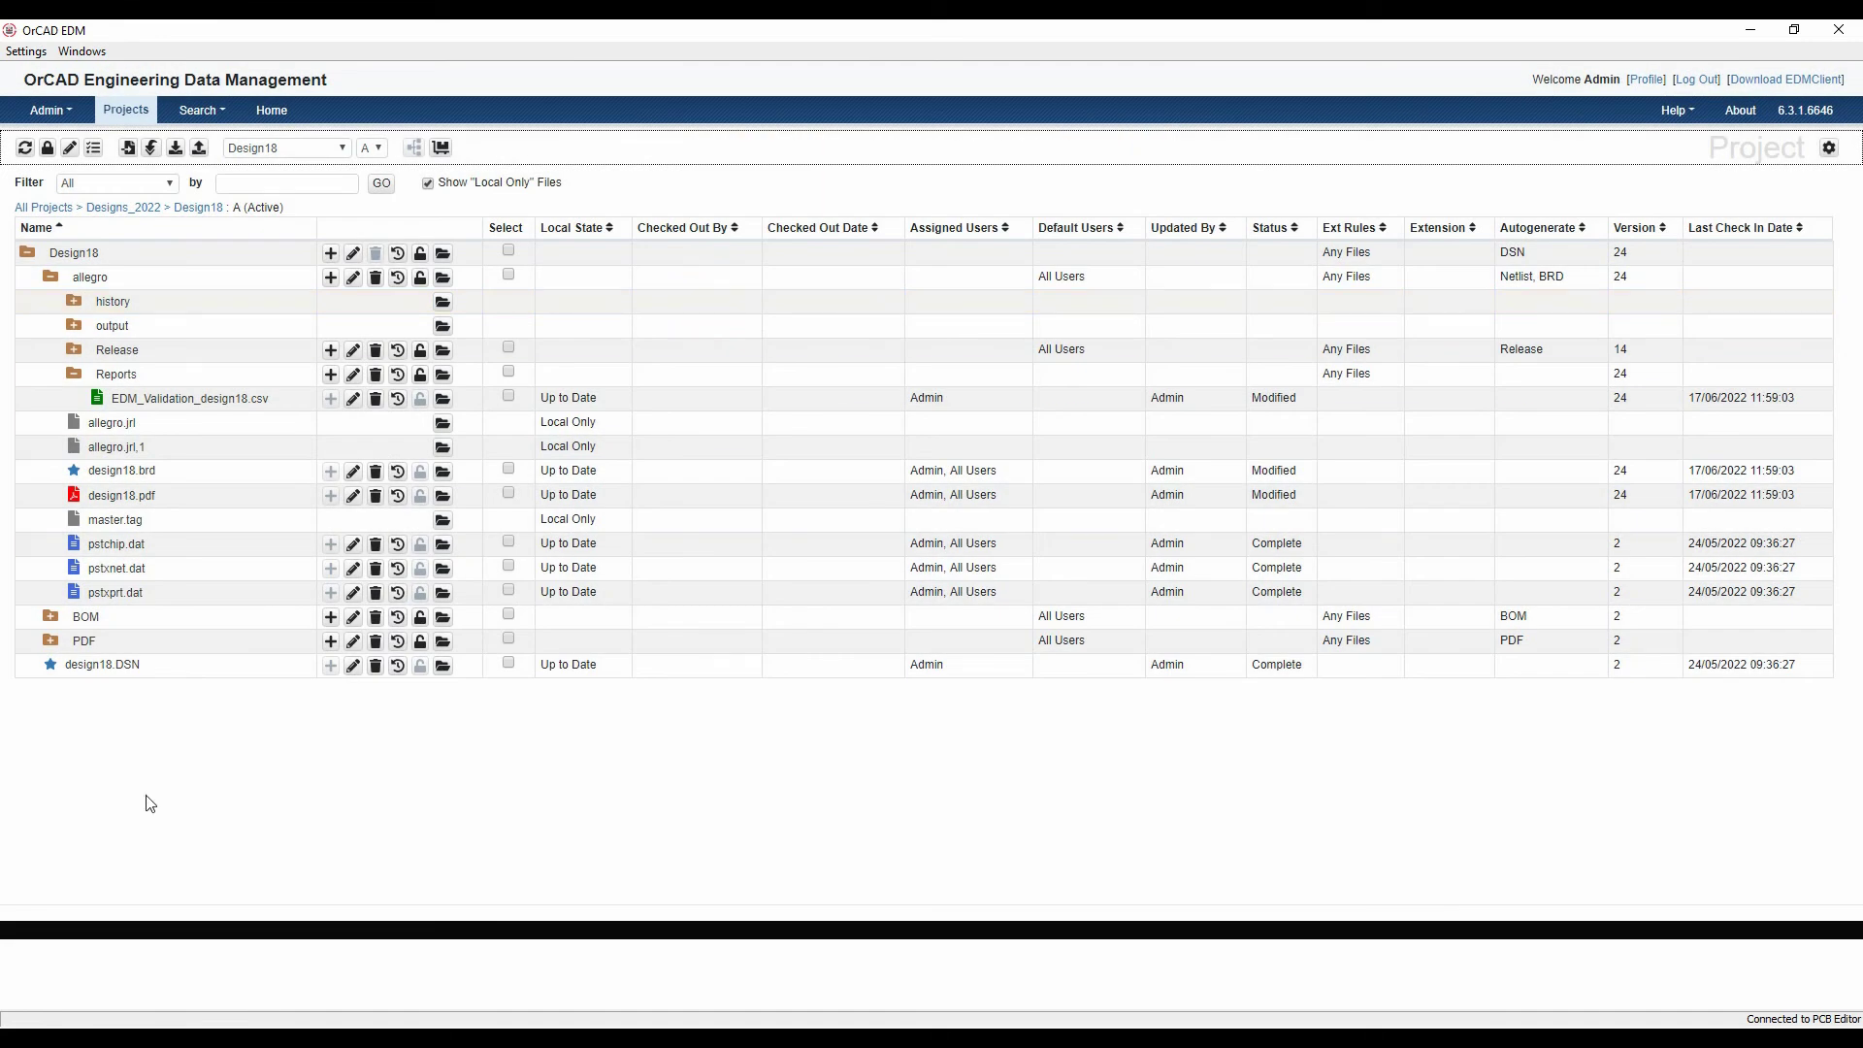
click(78, 355)
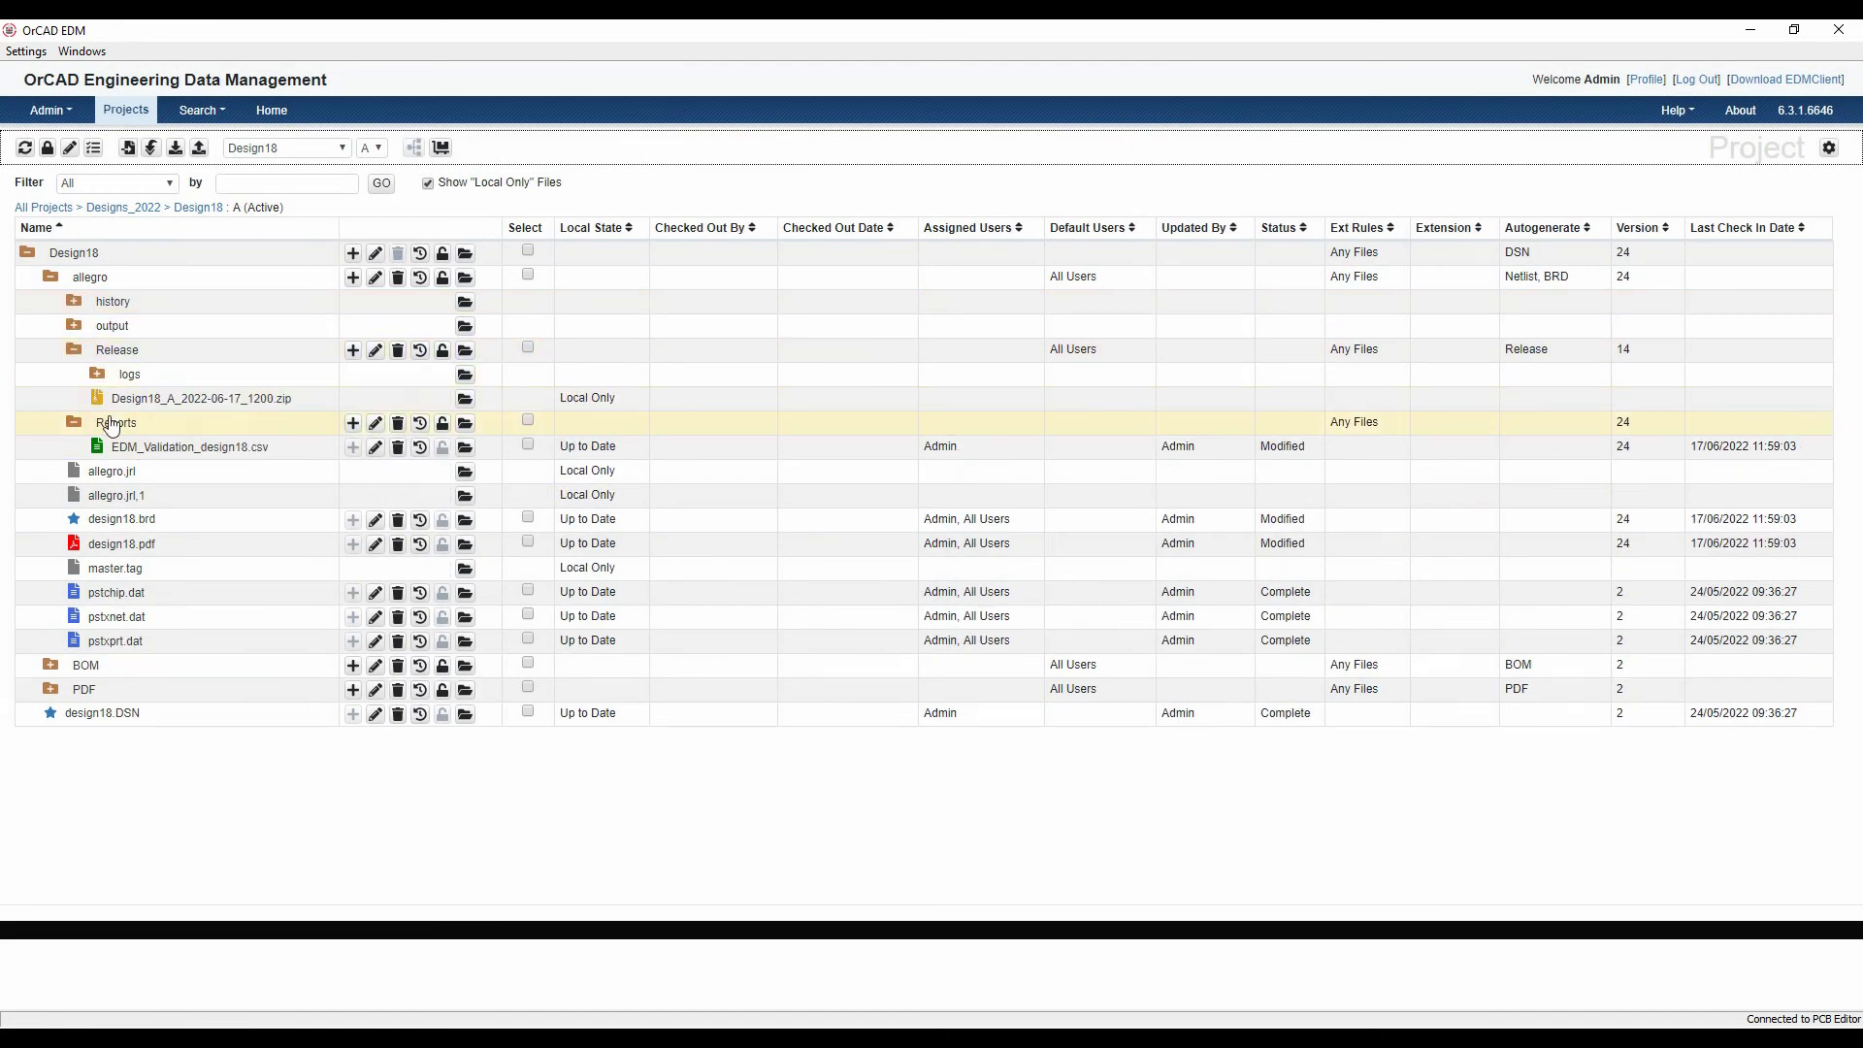
click(465, 399)
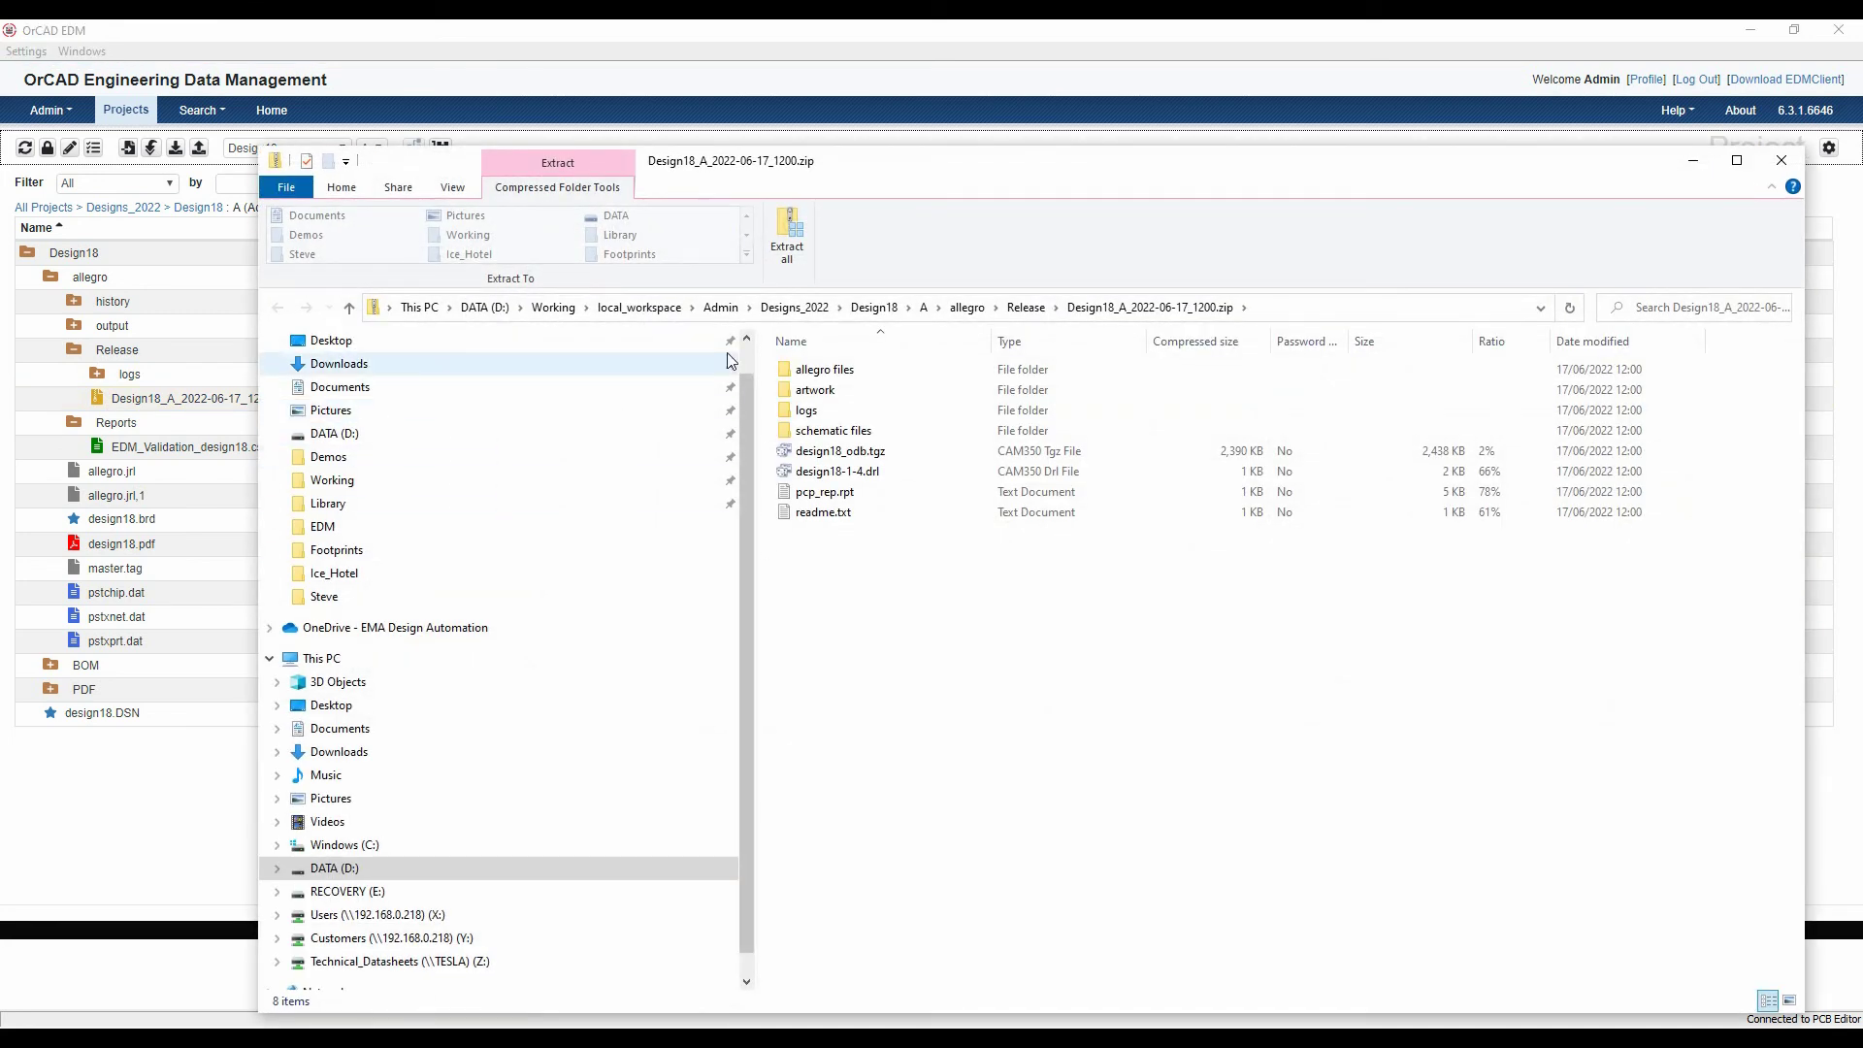
Open the zip's readme.txt and highlight the artwork/design18_SILKSCREEN_TOP.art line.
double_click(816, 514)
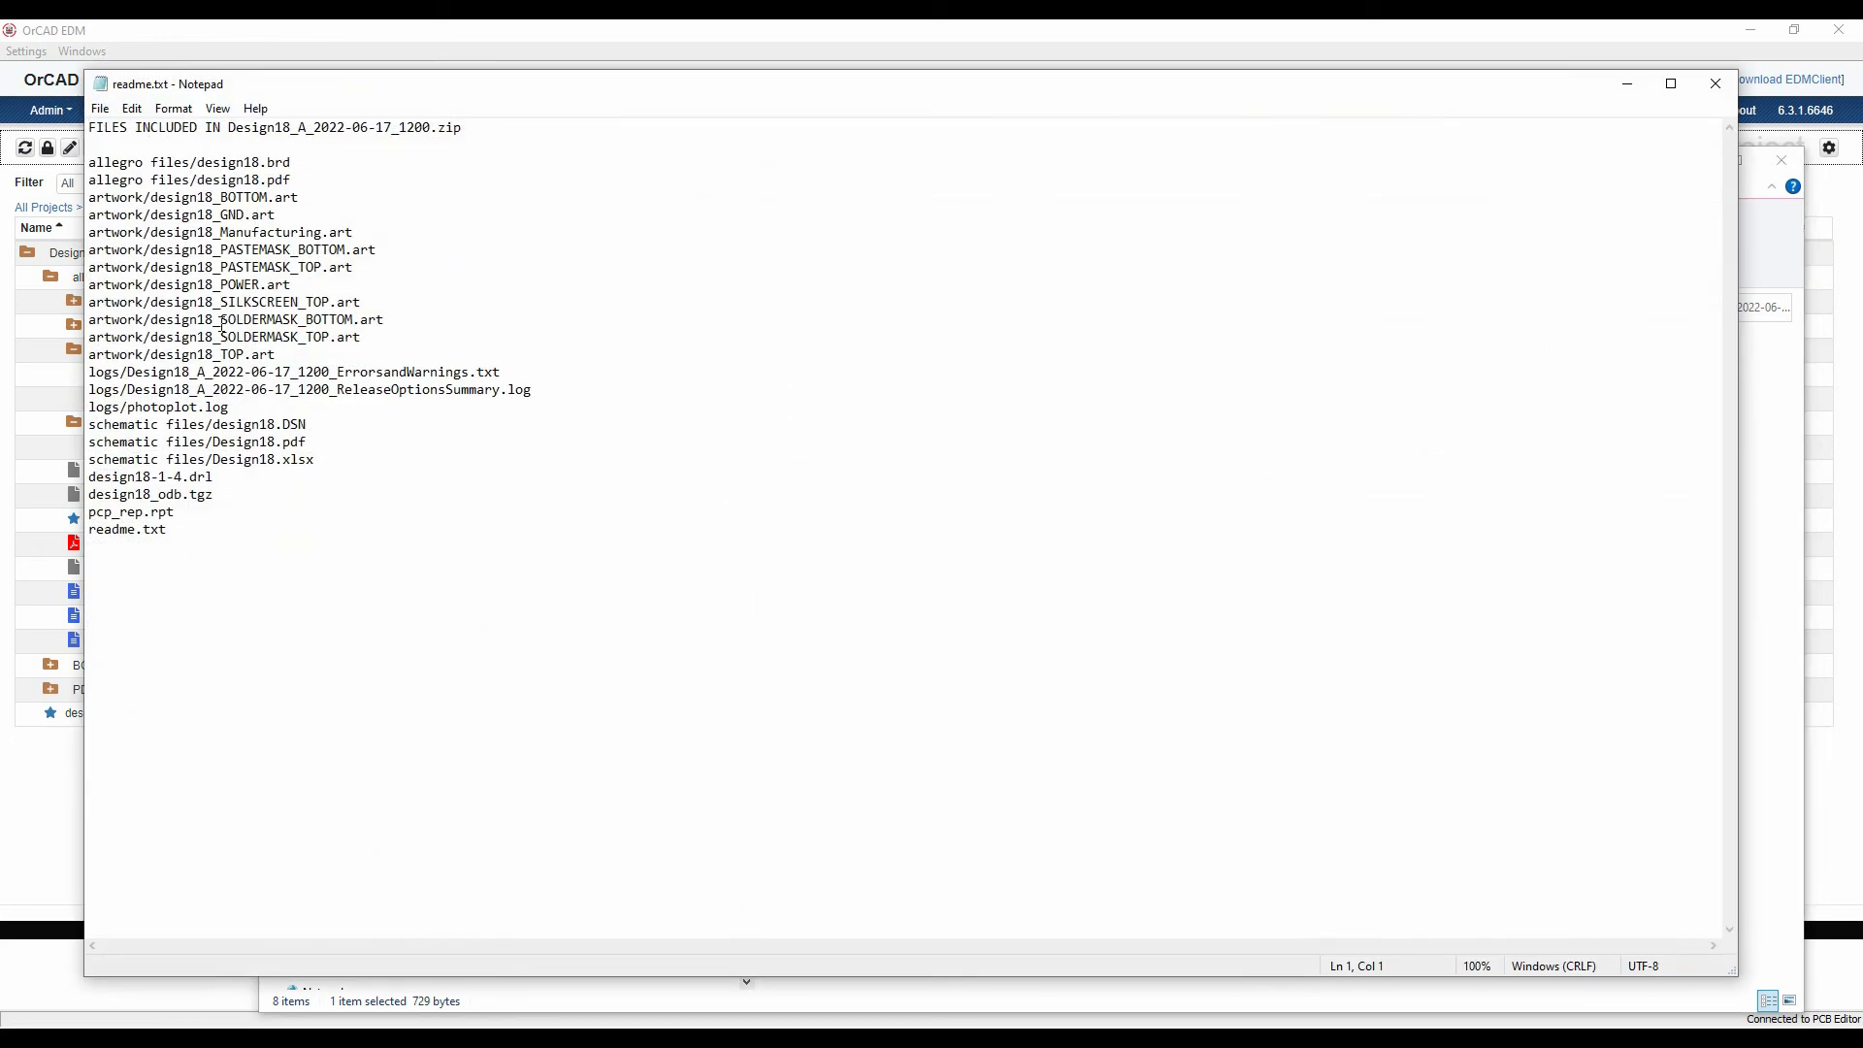
drag(364, 306, 80, 303)
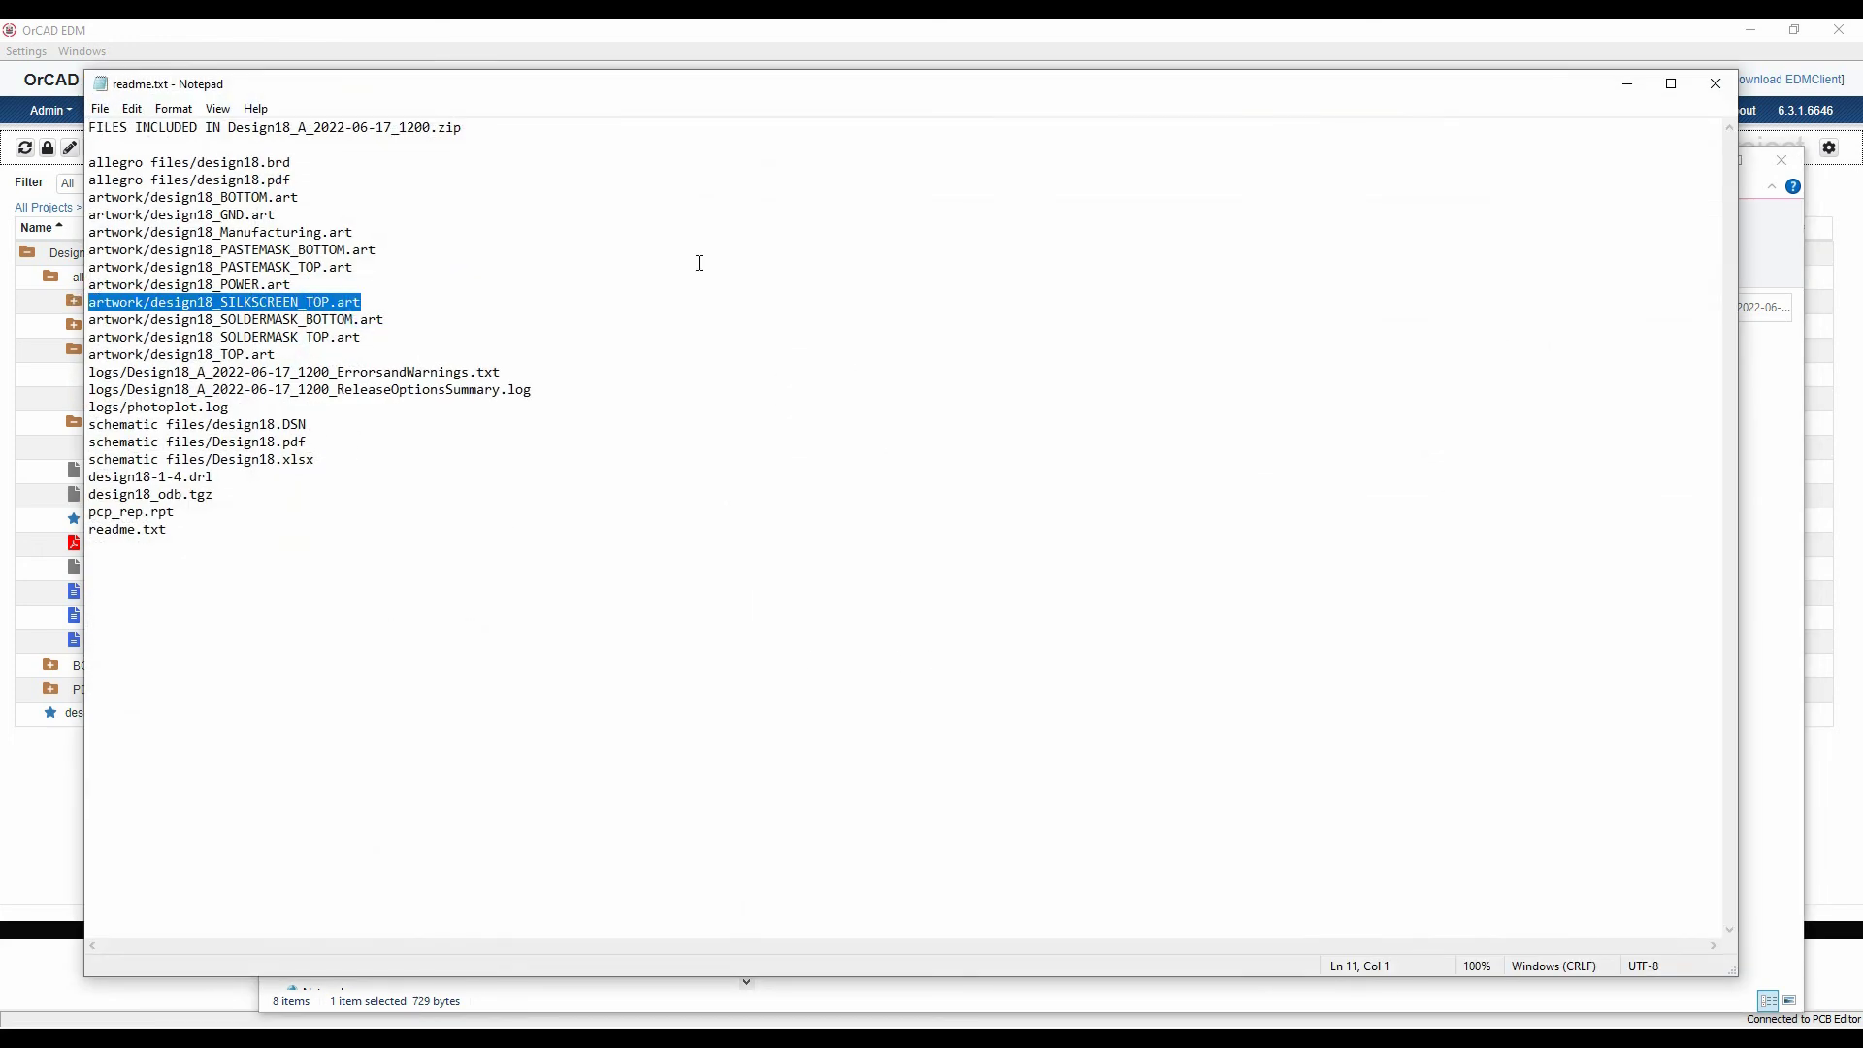